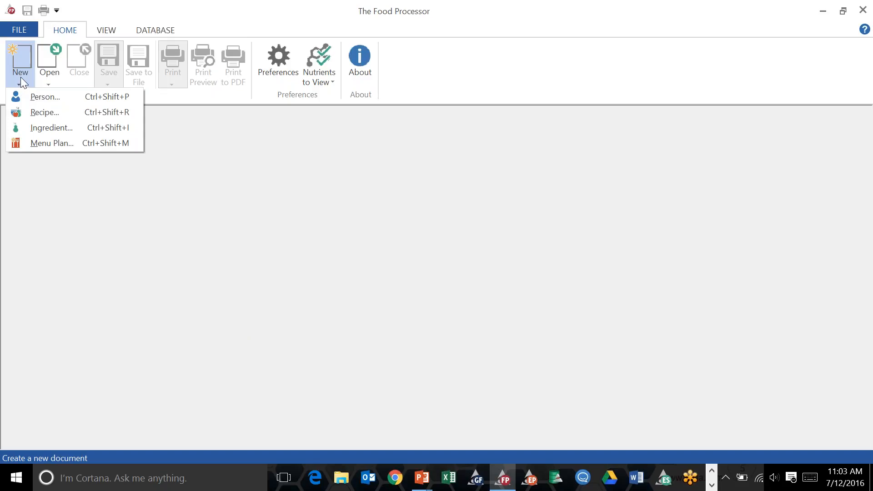
Create a new ingredient named Salad Greens with a quantity of 100 grams.
left_click(40, 127)
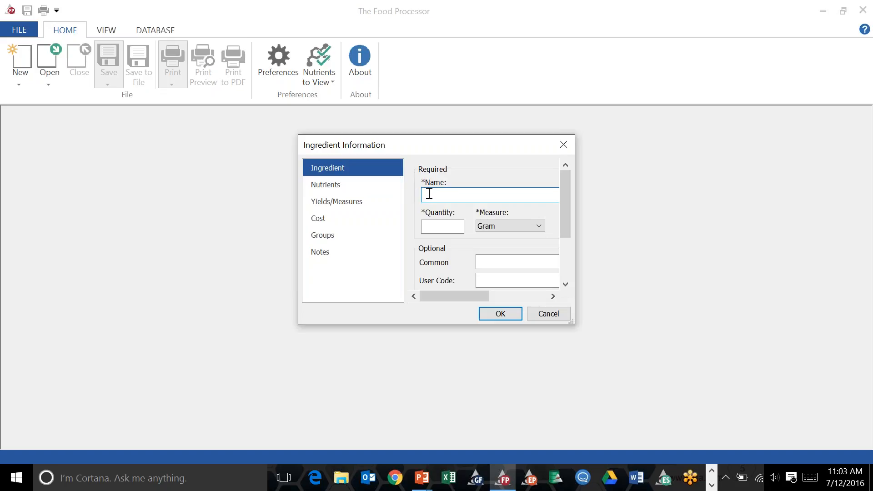
type("Salad Greens")
left_click(425, 226)
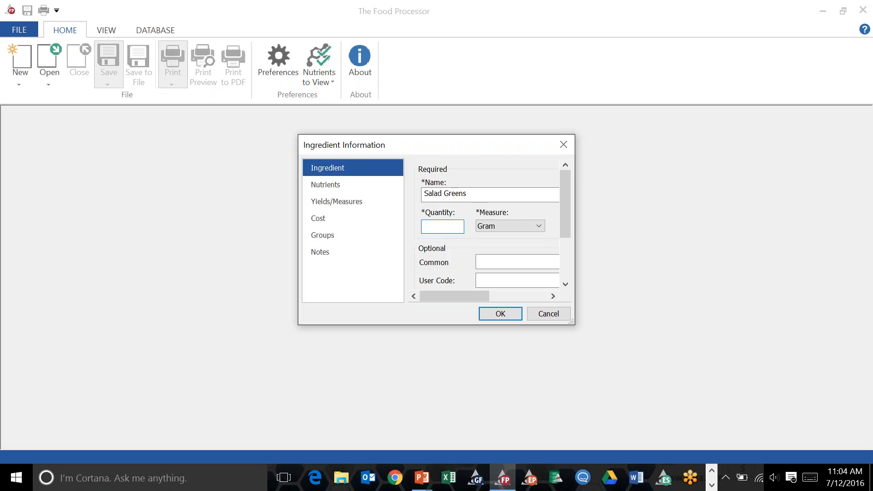
type("6")
type("0")
key("BackSpace")
key("BackSpace")
type("100")
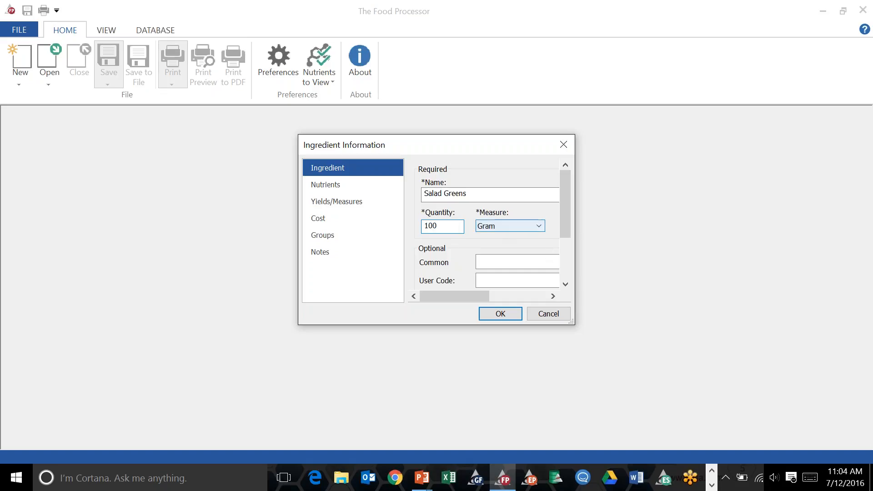
left_click(494, 315)
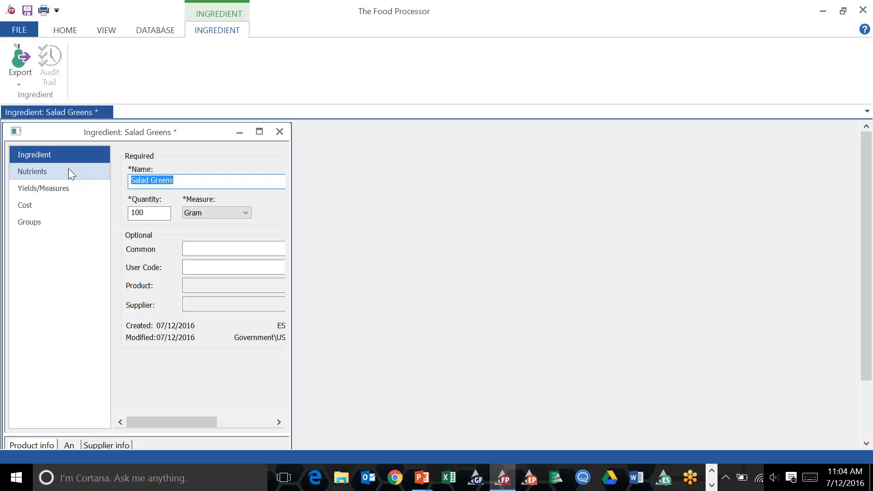
Enter the ingredient's nutrients: 60 kcal calories, 54 g protein and 76 g carbohydrates.
left_click(70, 171)
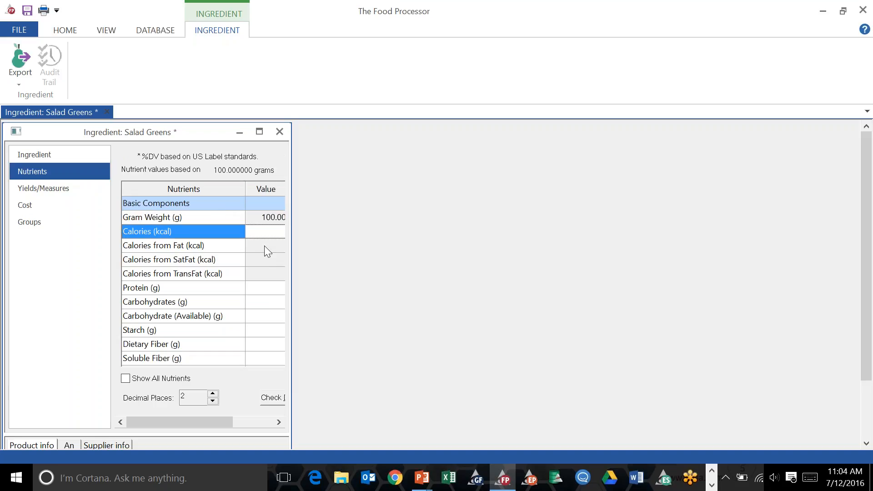
type("60")
left_click(274, 288)
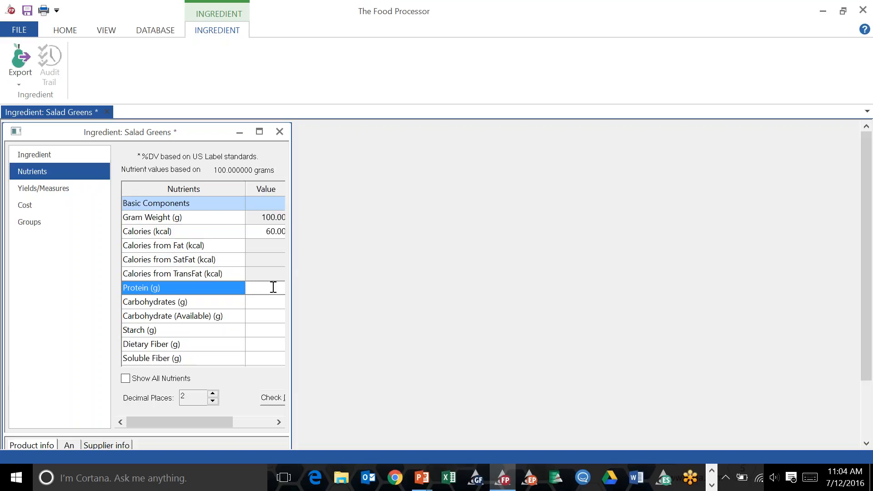
type("54")
left_click(271, 307)
type("76")
key("Return")
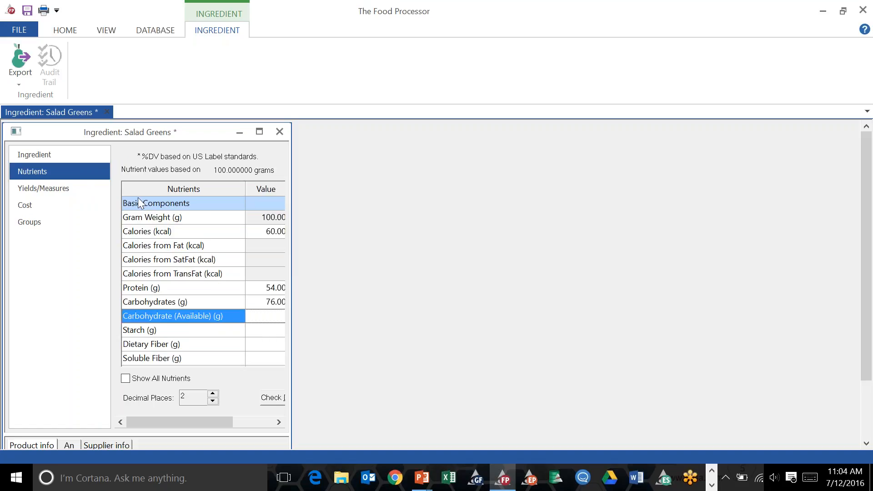
Check the yields, cost and groups pages, then save the Salad Greens ingredient and close it.
left_click(72, 186)
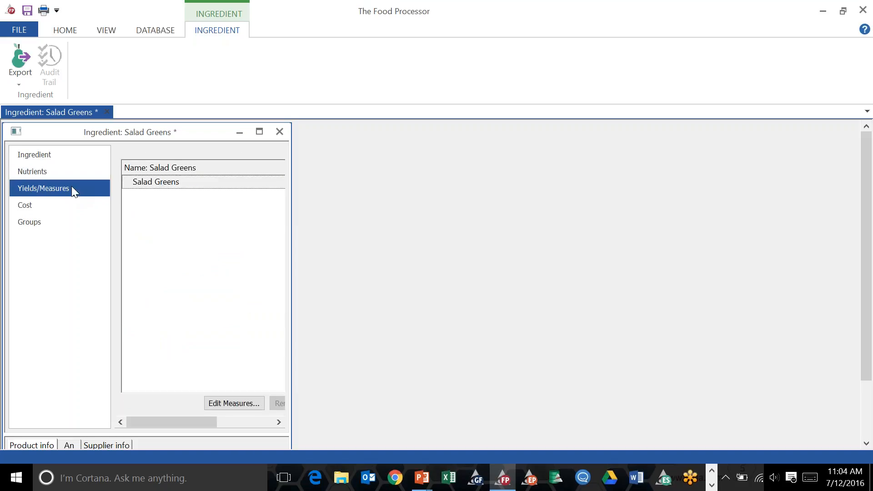
left_click(47, 209)
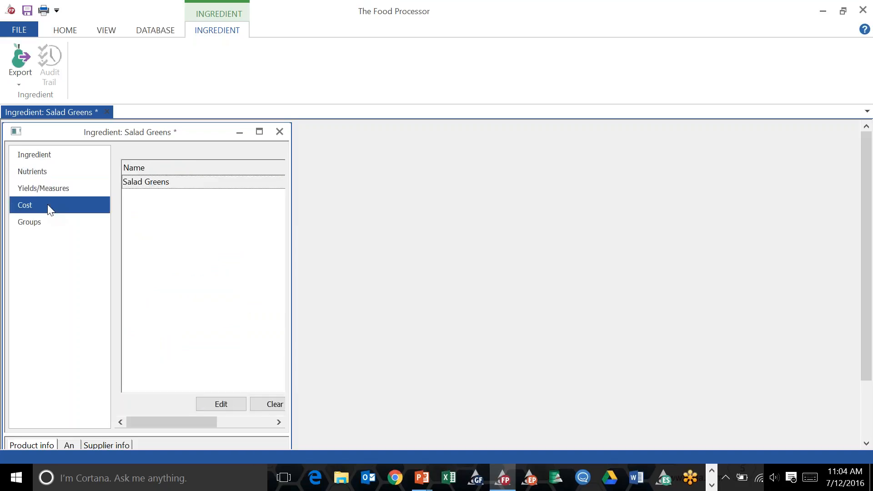
left_click(47, 220)
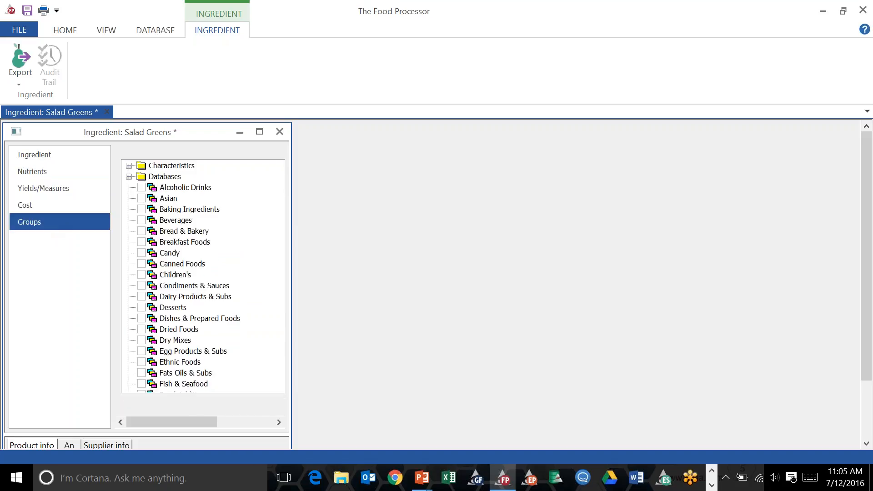
left_click(23, 30)
left_click(50, 120)
left_click(392, 259)
left_click(421, 278)
left_click(273, 134)
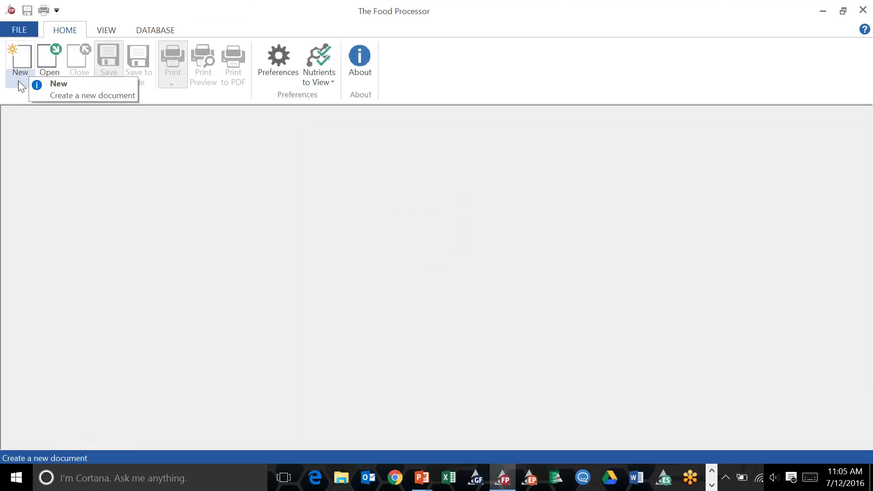
Create a new recipe named Salad that makes 8 servings.
left_click(18, 80)
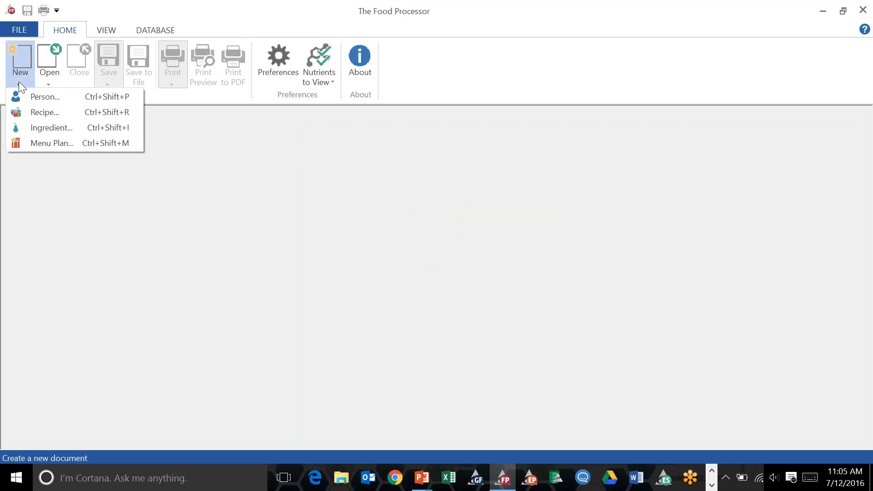
left_click(38, 115)
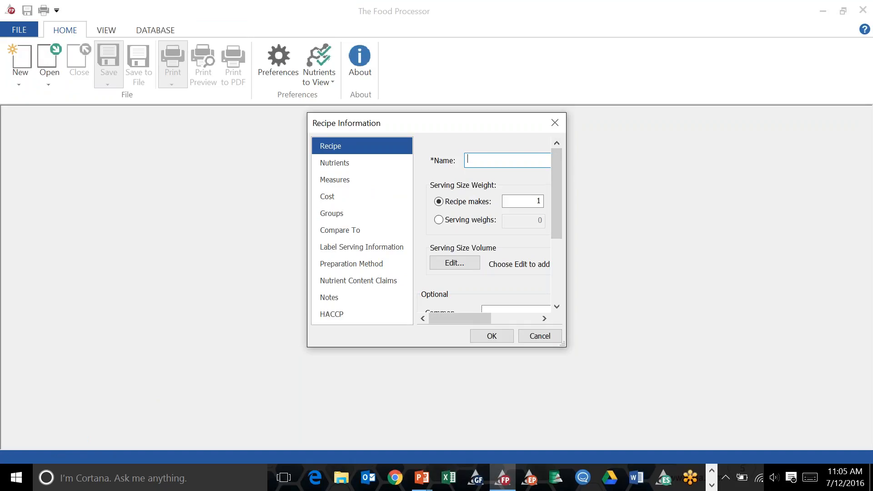
type("Salad")
left_click_drag(568, 253, 622, 263)
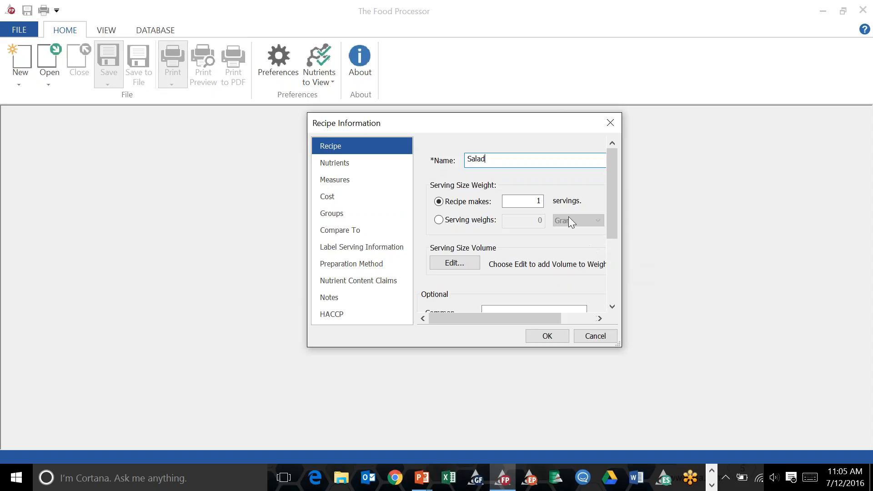
double_click(540, 200)
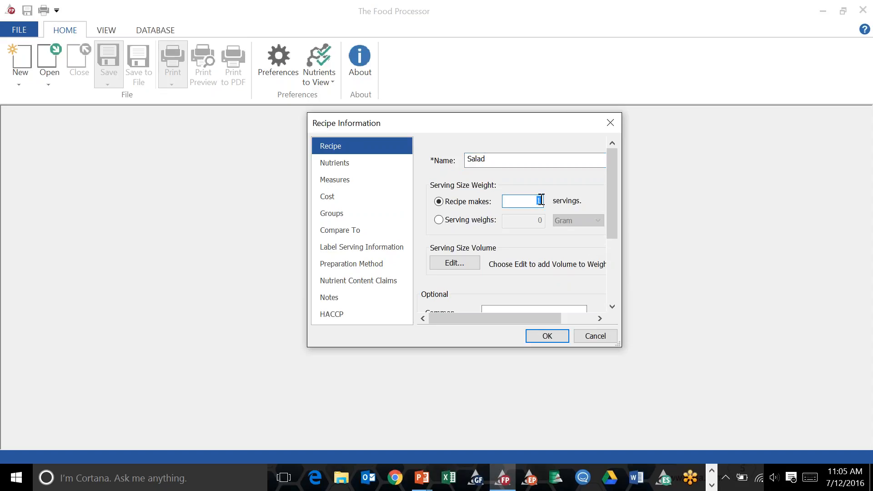
type("8")
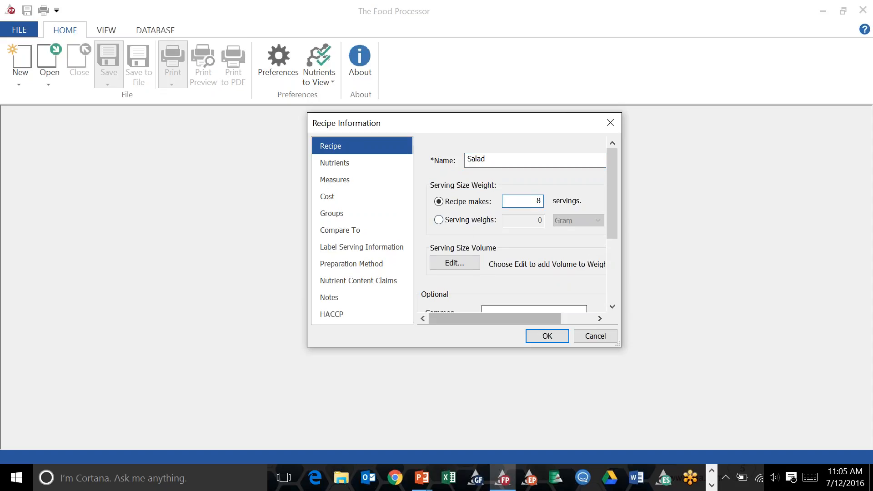
left_click(543, 340)
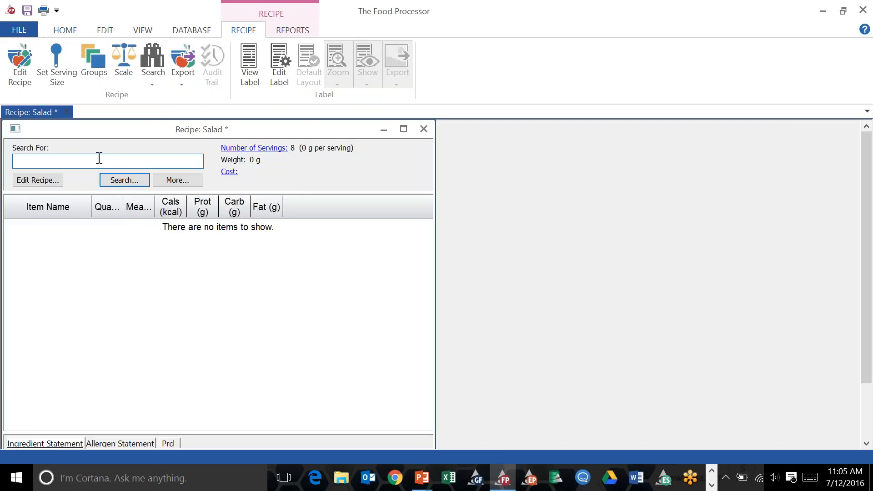
Search for salad greens and select the custom Salad Greens ingredient.
type("salad greens")
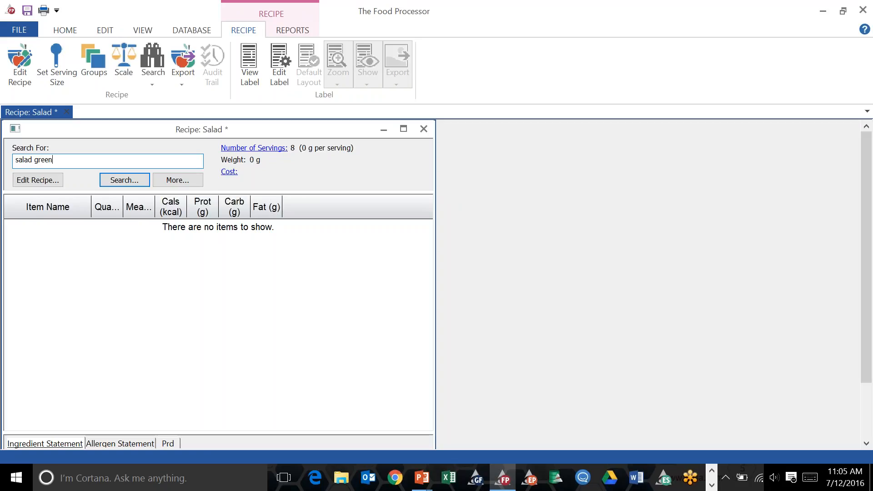
left_click(115, 181)
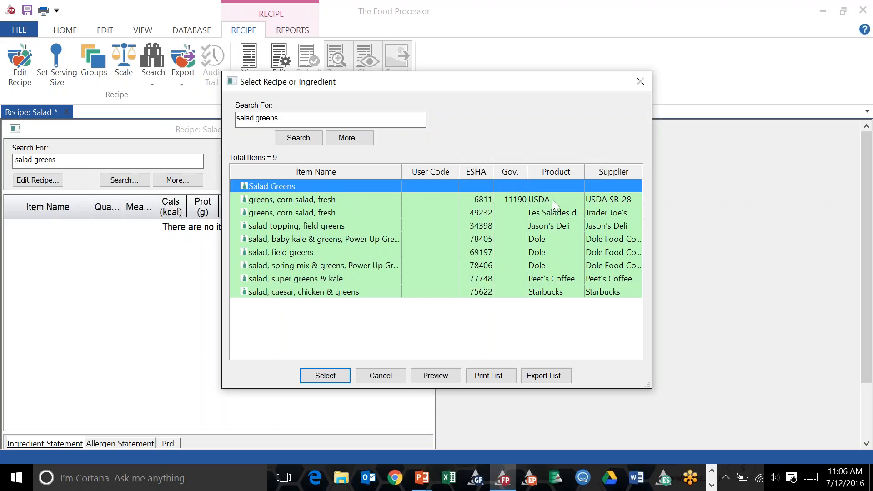
left_click(547, 253)
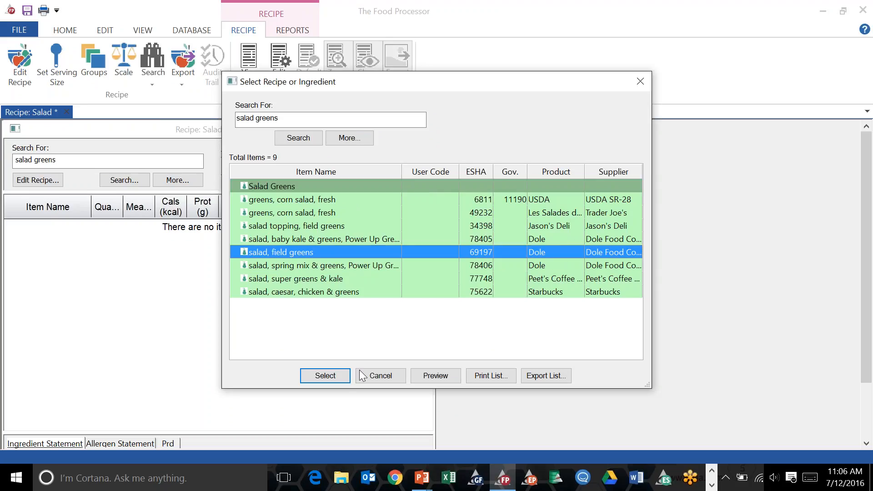
left_click(331, 186)
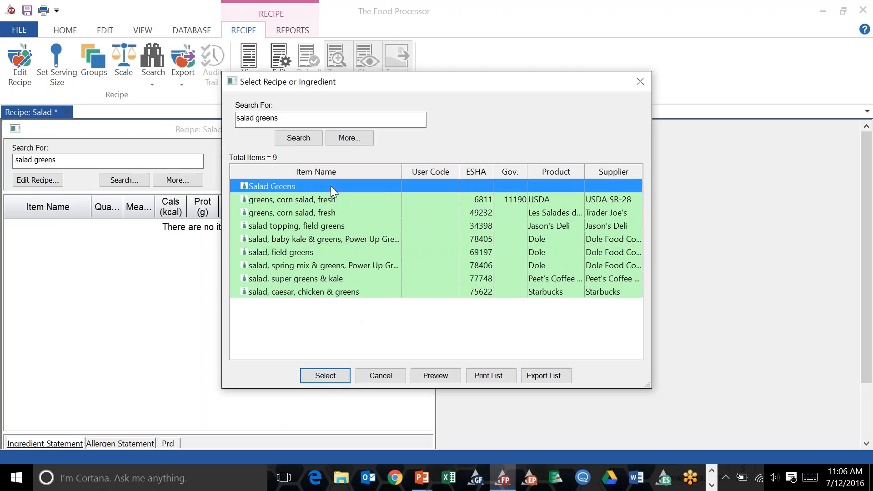
left_click(325, 376)
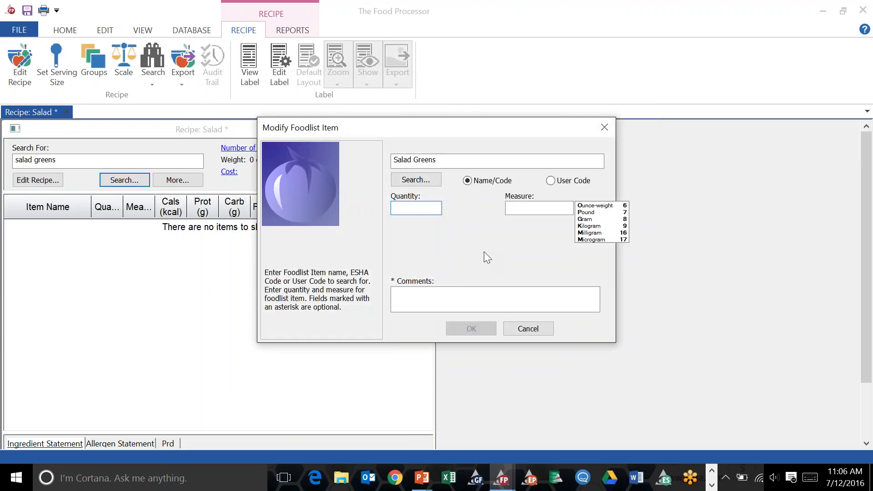
Add 16 ounce-weight of Salad Greens to the recipe.
type("4")
type("1")
type("6")
left_click(588, 206)
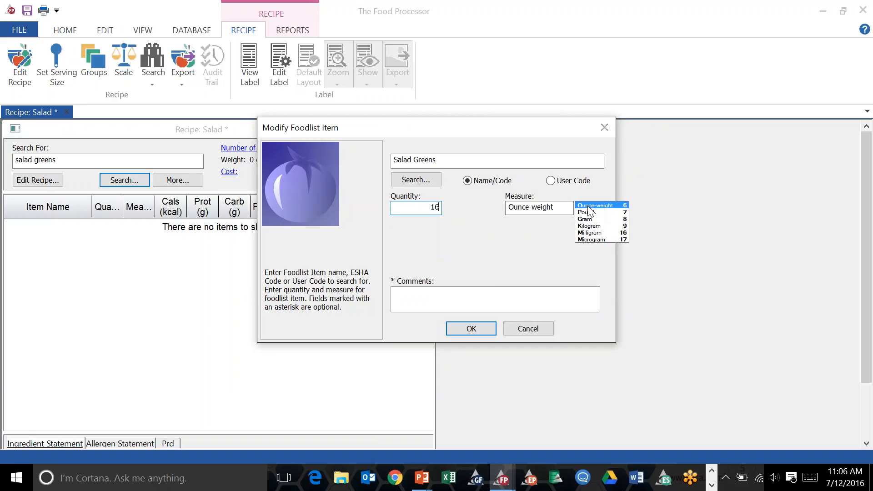
left_click(471, 328)
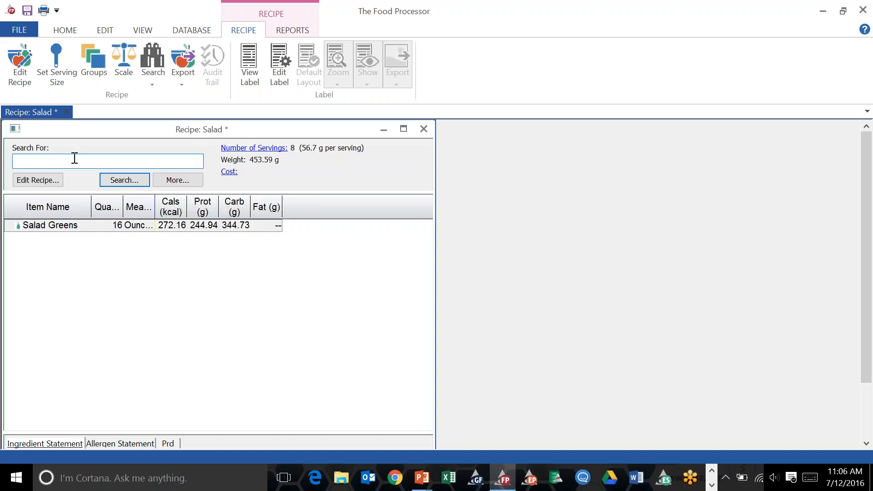
Search for salad dressing and select the blue cheese Roka dressing with artificial sweetener.
type("salad dressing")
left_click(119, 184)
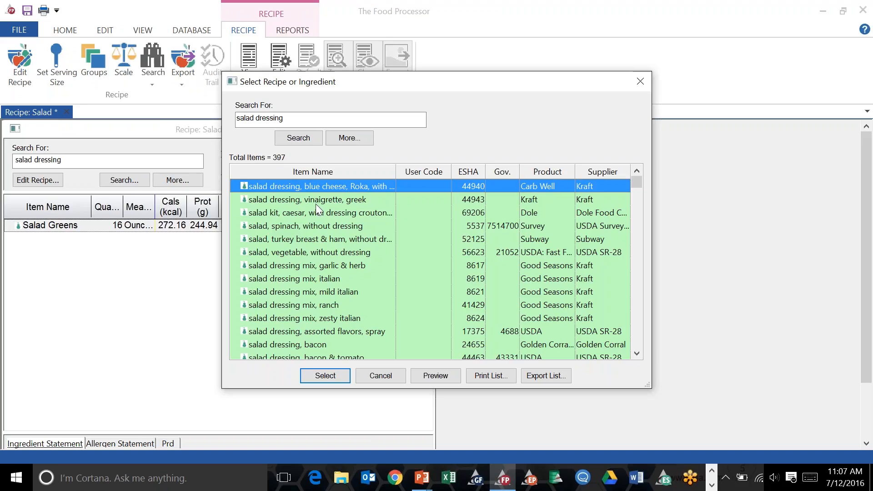
left_click(313, 376)
Add 3 tablespoons of the dressing to the recipe.
left_click(448, 292)
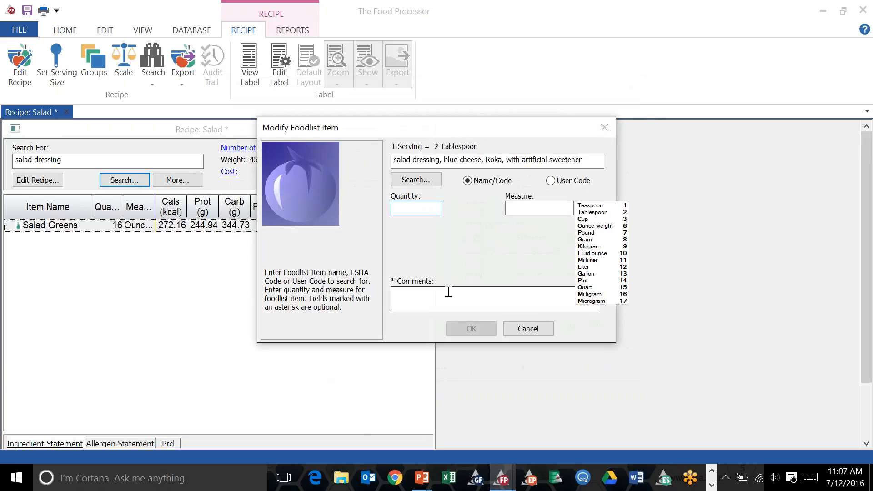
left_click(431, 207)
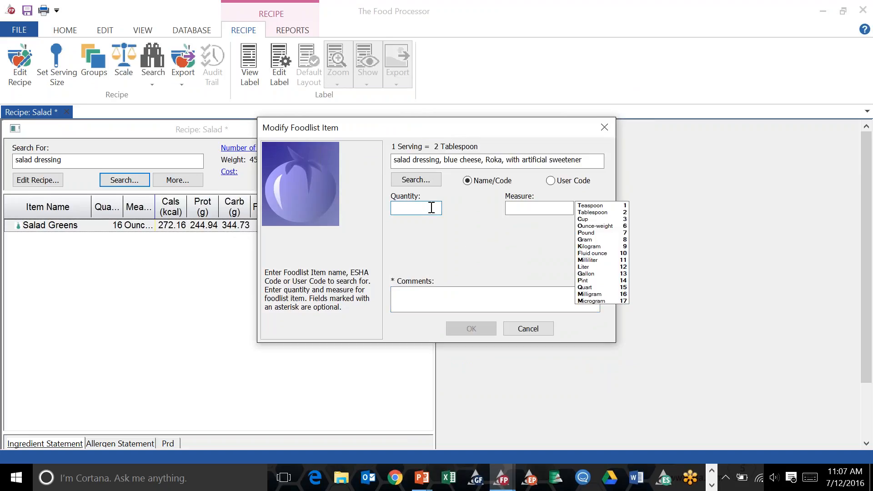
type("3")
left_click(584, 214)
left_click(466, 327)
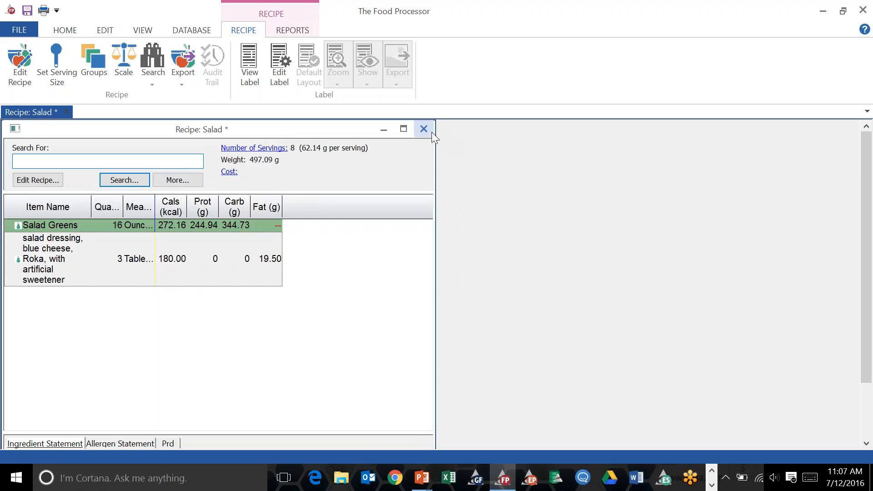
Save the Salad recipe and close its window.
left_click(13, 31)
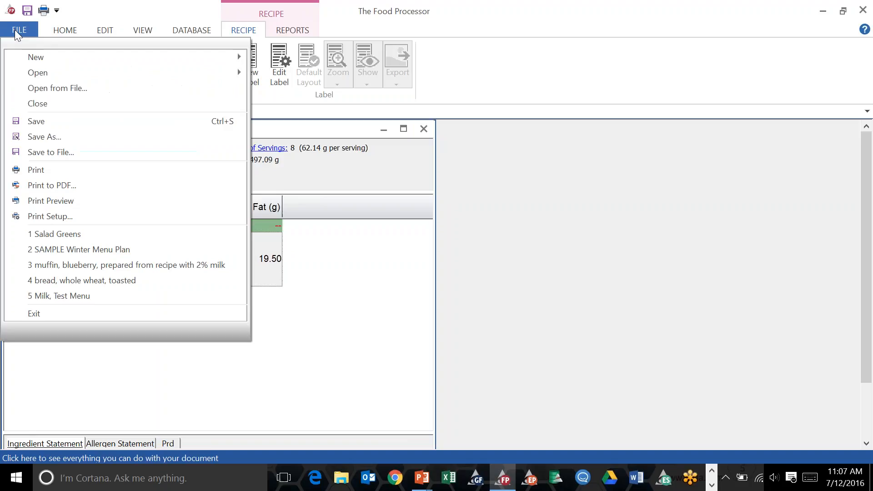
left_click(69, 124)
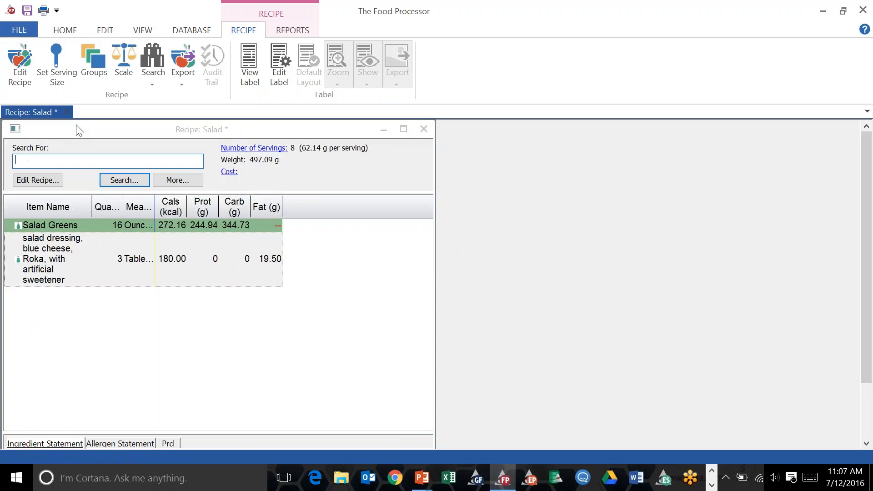
left_click(406, 258)
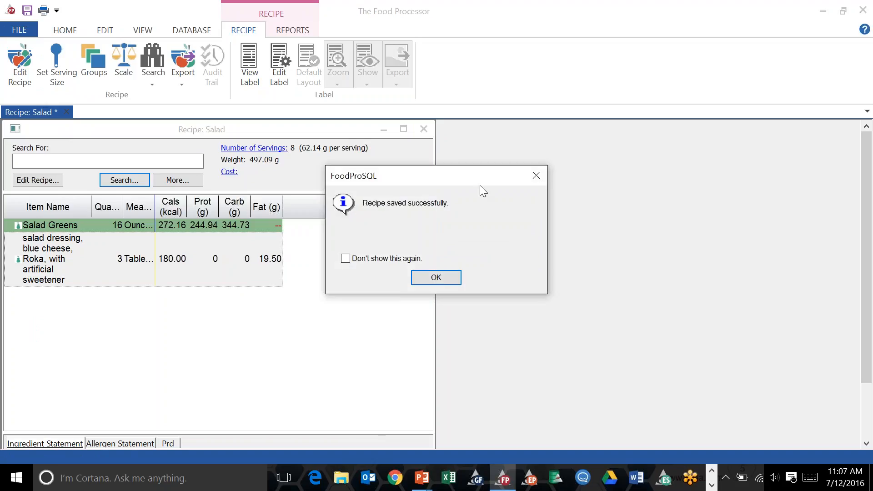
left_click(434, 275)
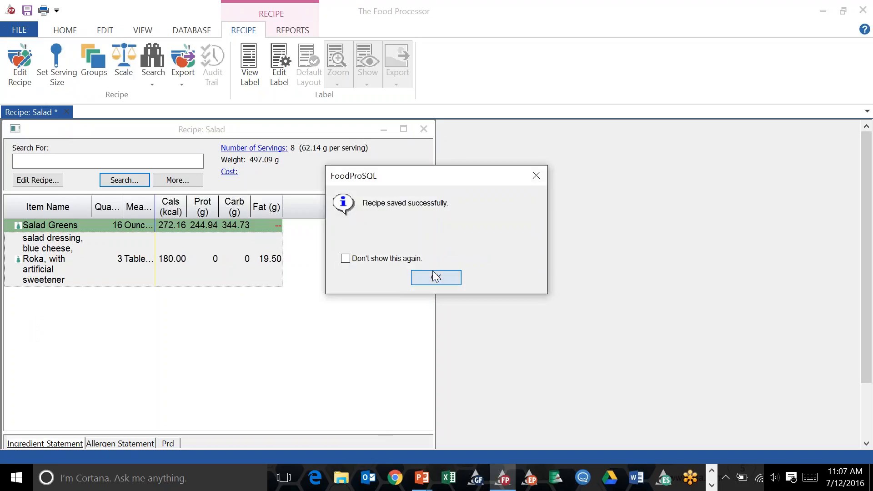
left_click(431, 129)
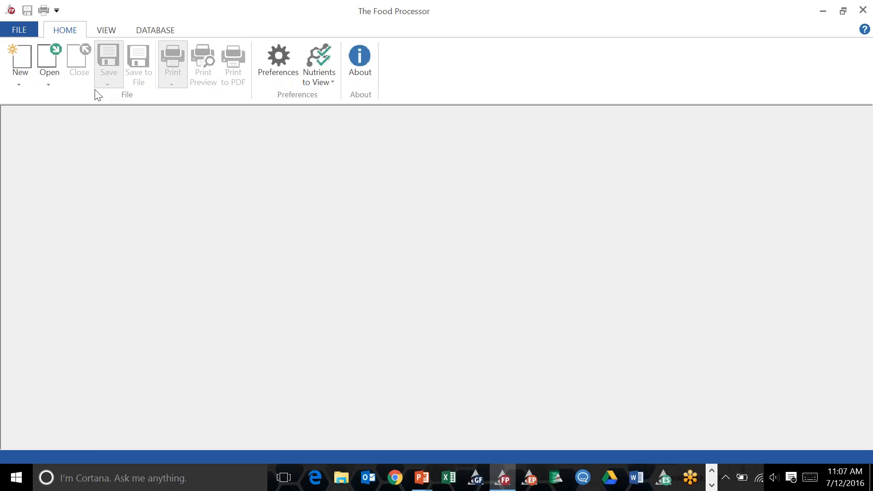
Create a new menu plan named Summer Menu.
left_click(20, 82)
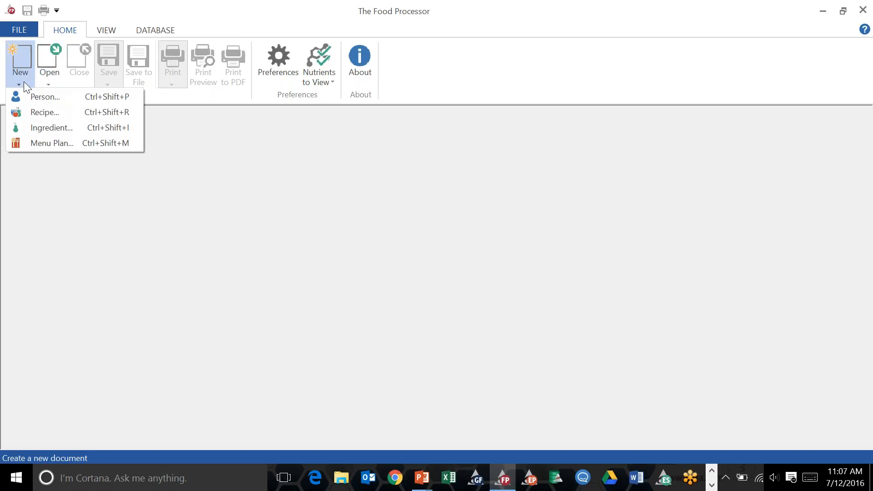
left_click(40, 144)
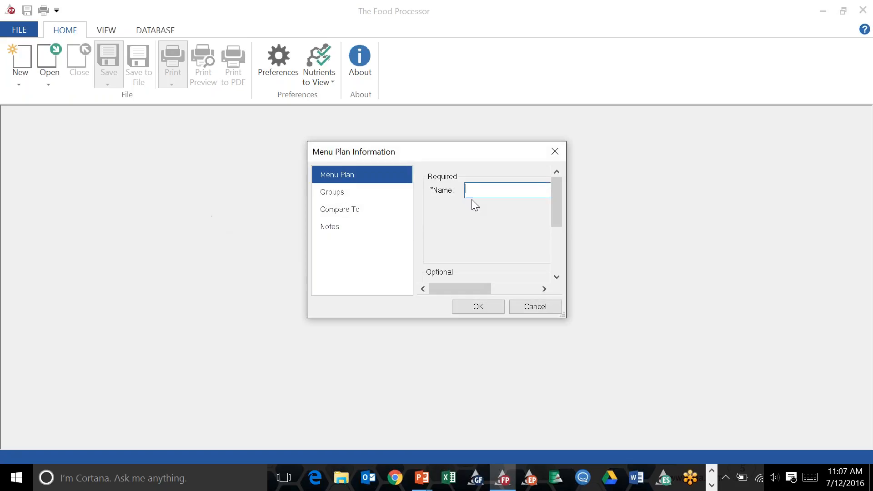
left_click_drag(564, 317, 687, 433)
left_click_drag(471, 157, 408, 135)
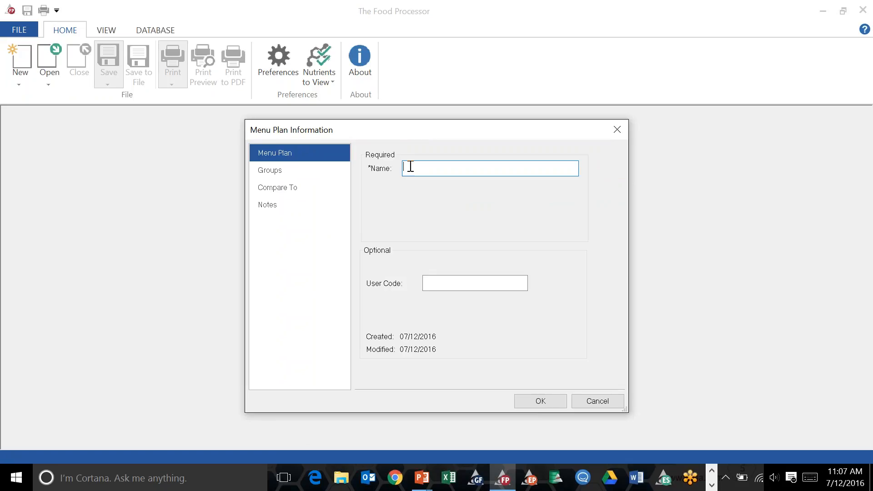
type("Summer Menu")
left_click(526, 402)
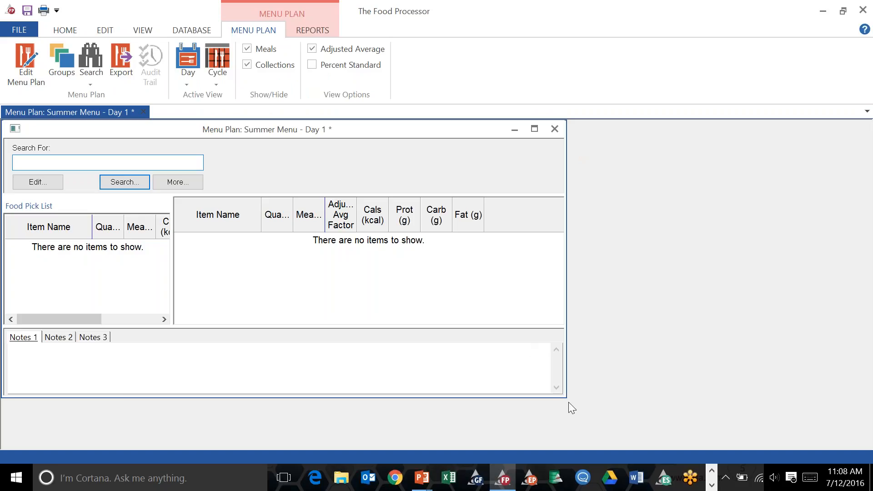
Widen the menu plan window and food pick list, then search for salad and select the Salad recipe.
left_click_drag(567, 399, 709, 449)
left_click_drag(172, 310, 332, 310)
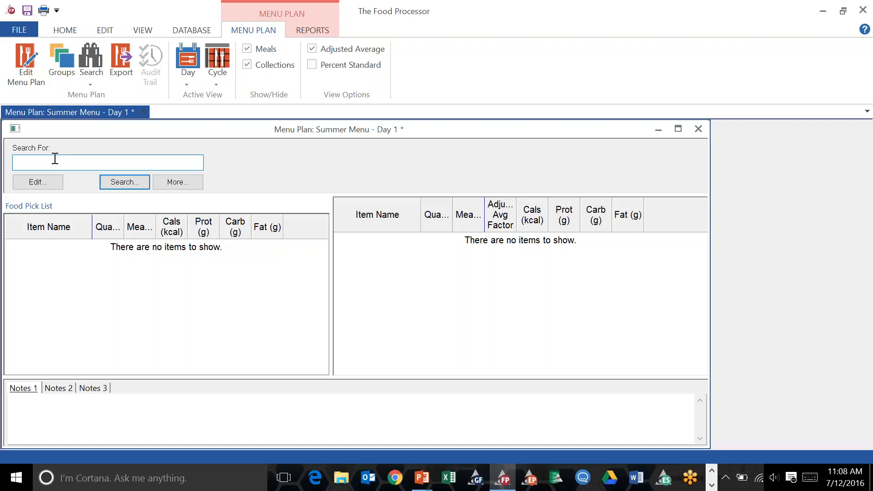
type("salad")
left_click(106, 181)
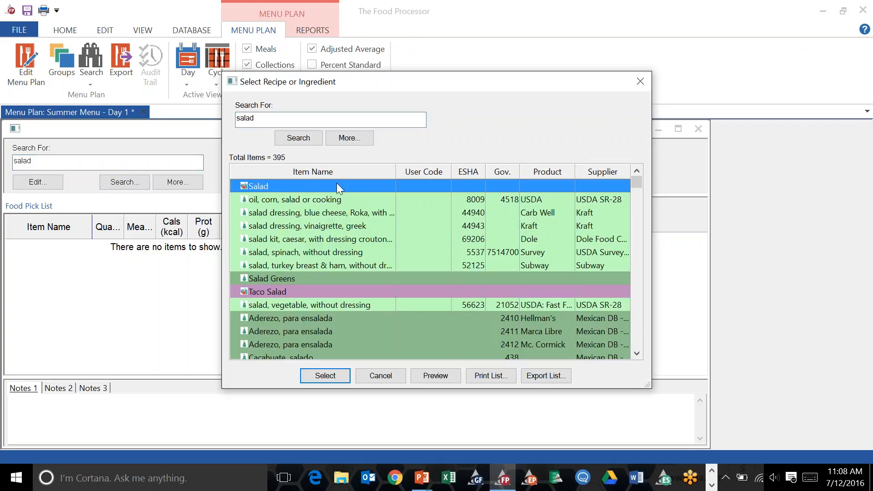
left_click(325, 376)
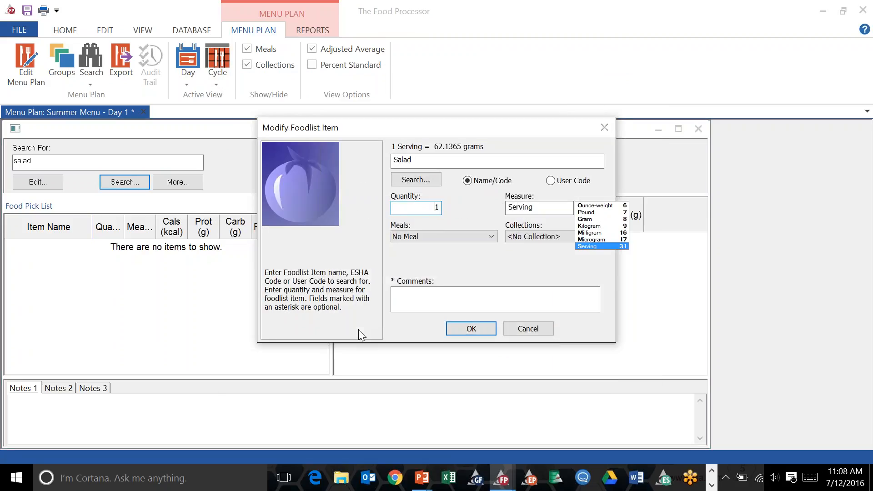
Add 1 serving of Salad to Lunch under the Salad collection.
type("1")
left_click(476, 236)
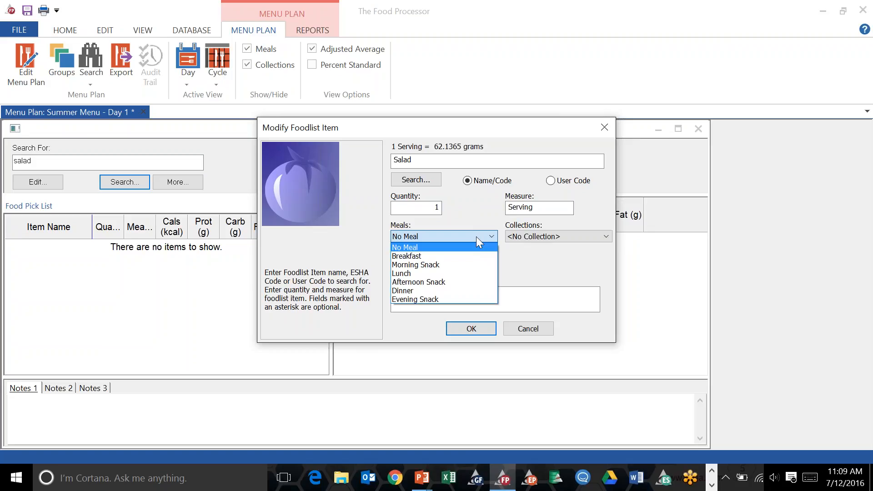
left_click(440, 273)
left_click(553, 235)
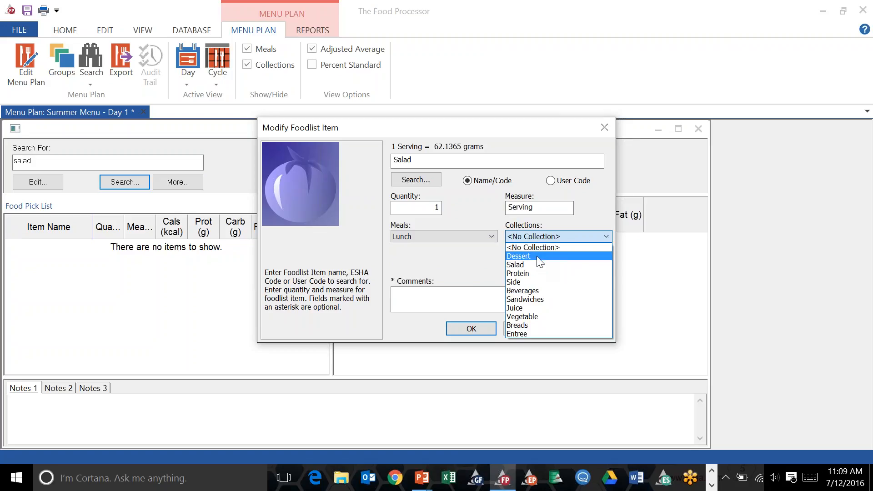
left_click(539, 283)
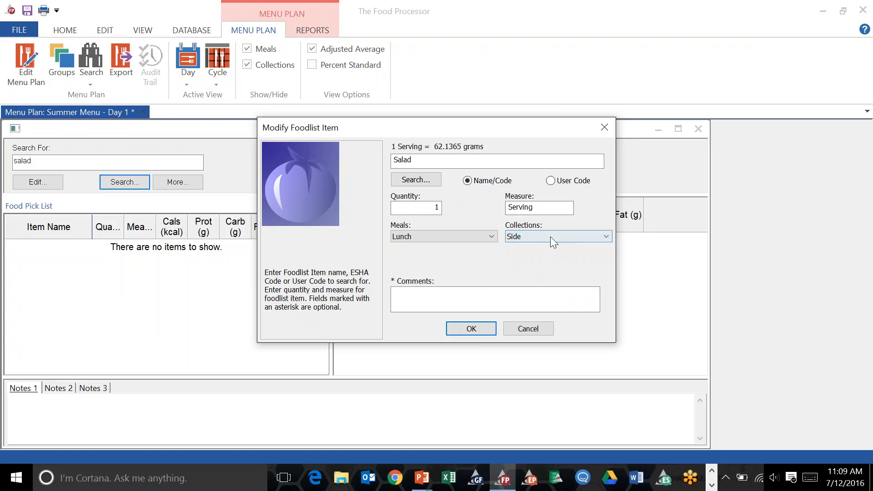
left_click(550, 237)
left_click(539, 266)
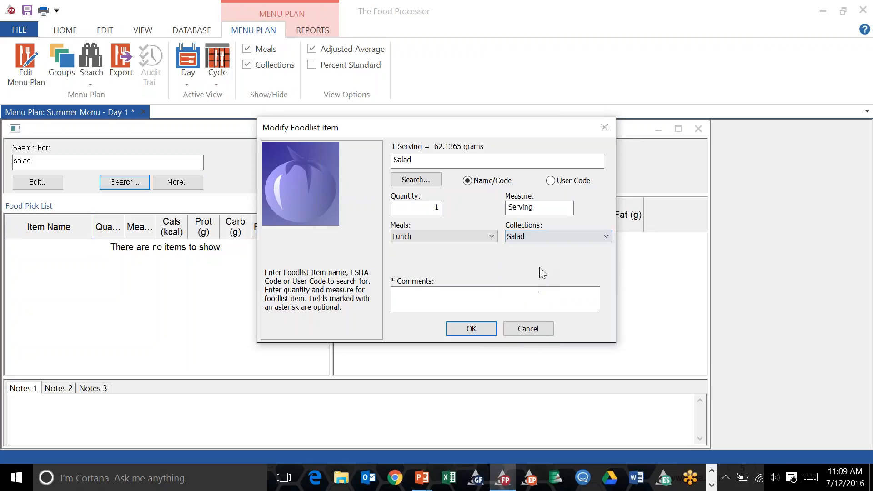
left_click(558, 237)
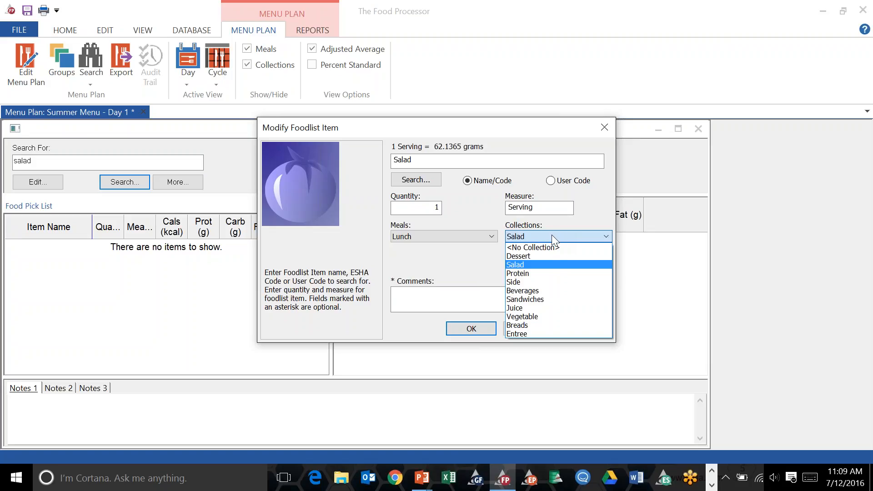
left_click(534, 263)
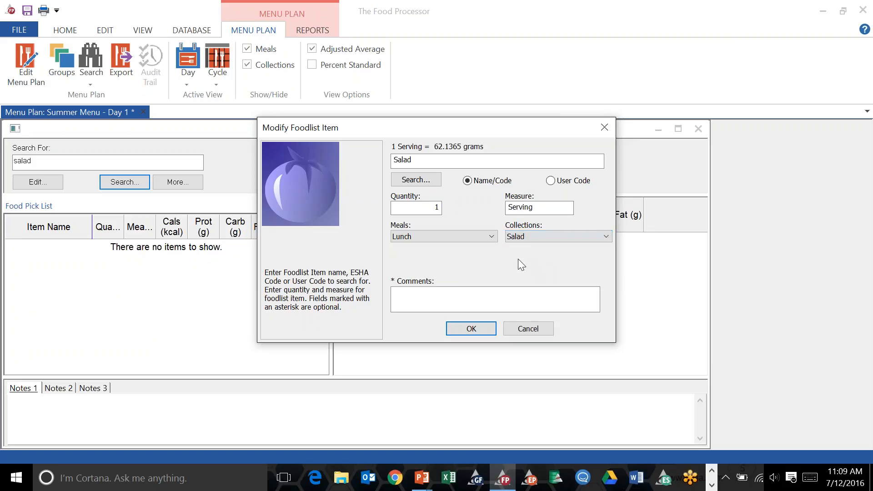
left_click(468, 336)
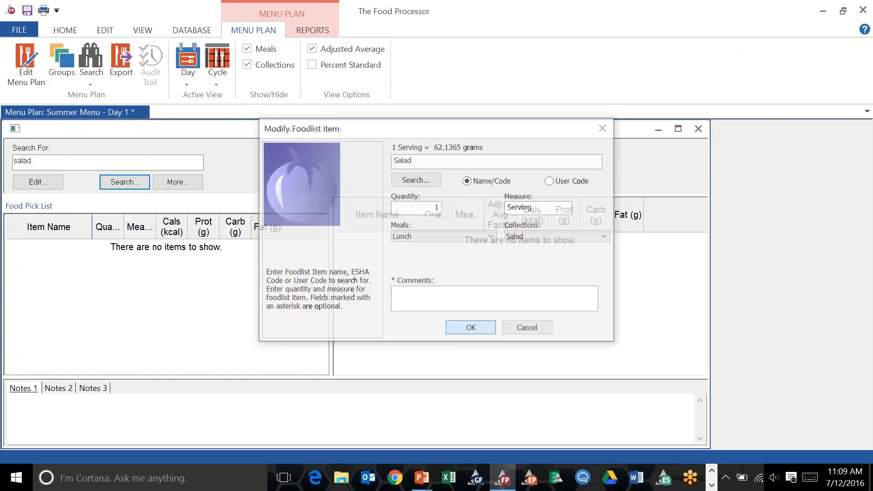
Search for juice and select chilled orange juice.
left_click(10, 246)
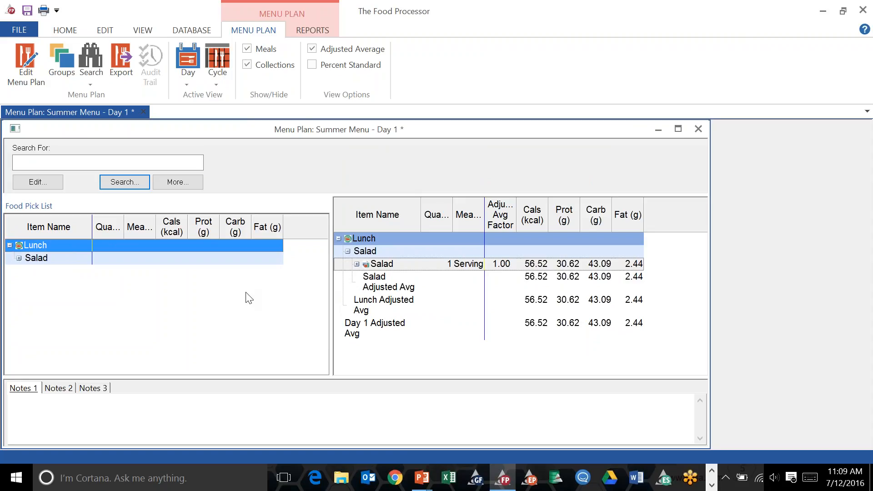
left_click(97, 162)
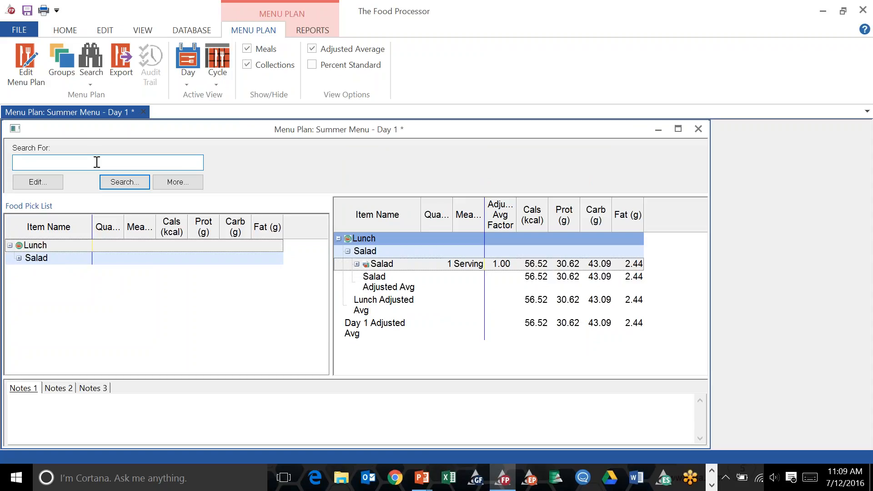
type("juice")
left_click(122, 182)
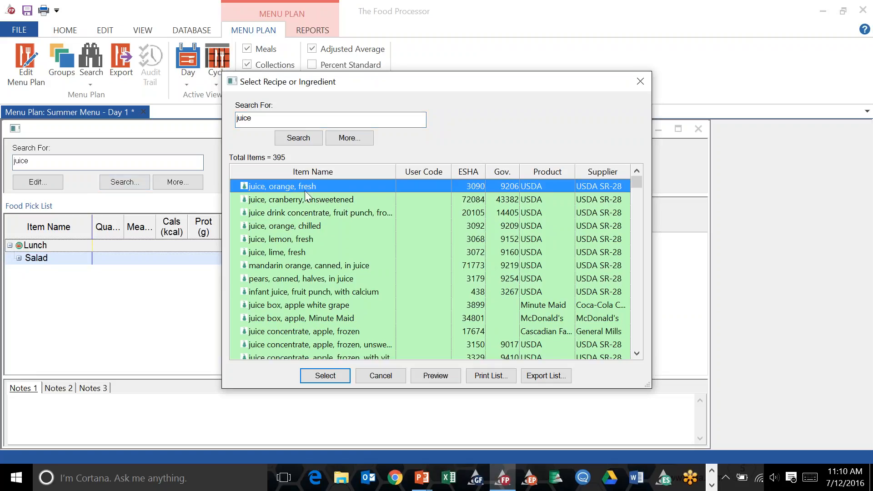
left_click(289, 226)
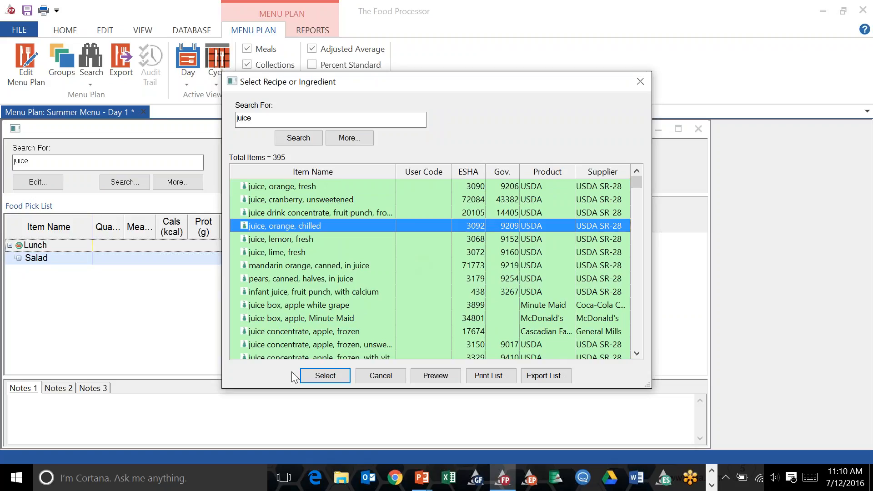
left_click(325, 376)
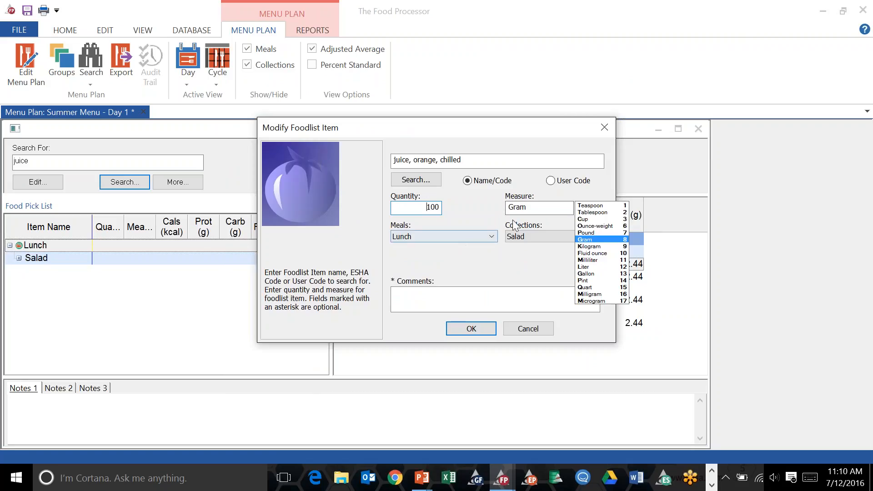
Add 1 cup of the orange juice to Breakfast under the Beverages collection.
double_click(440, 207)
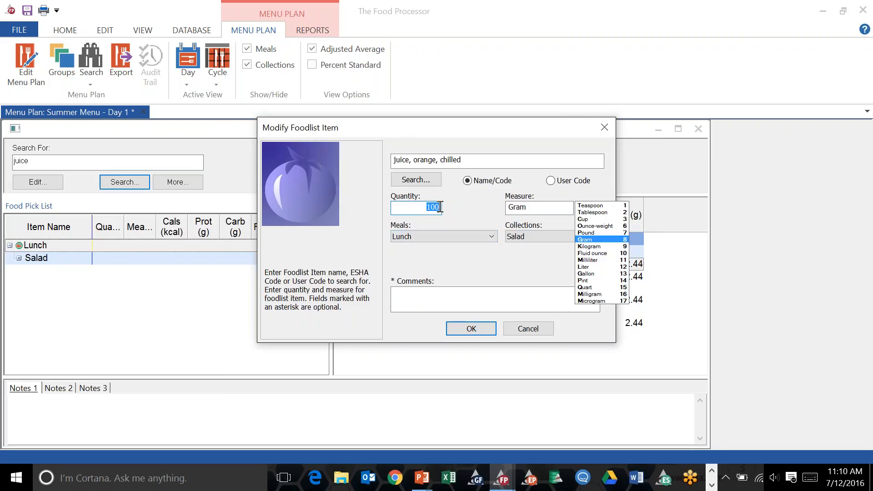
type("1")
left_click(580, 219)
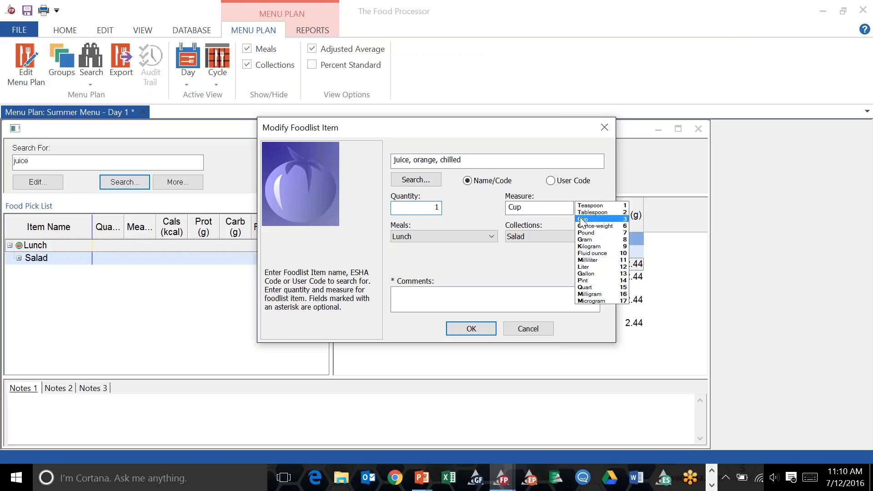
left_click(480, 237)
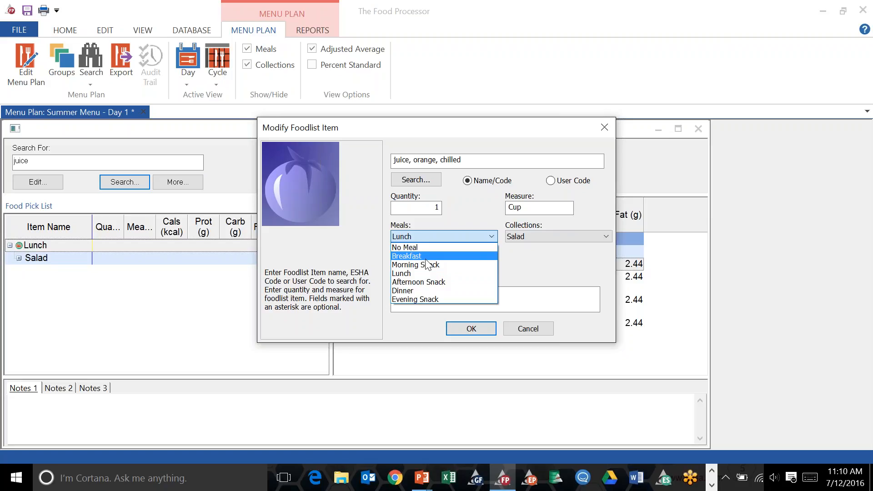
left_click(426, 258)
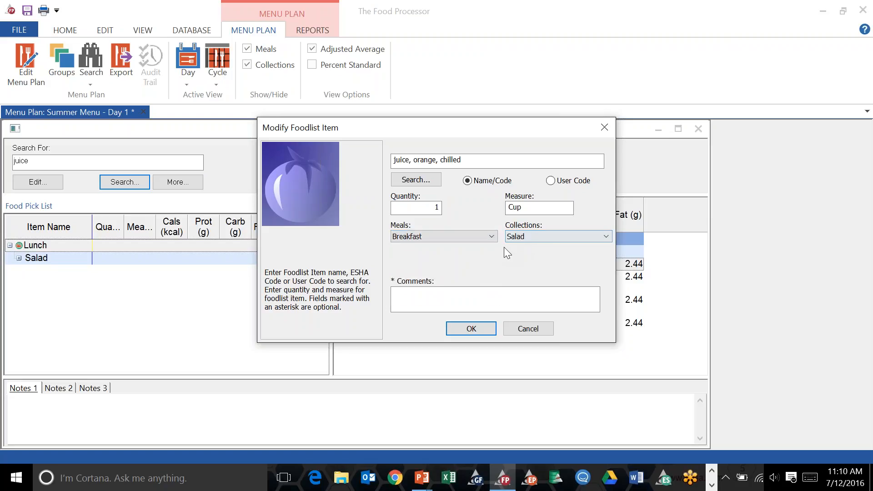
left_click(576, 237)
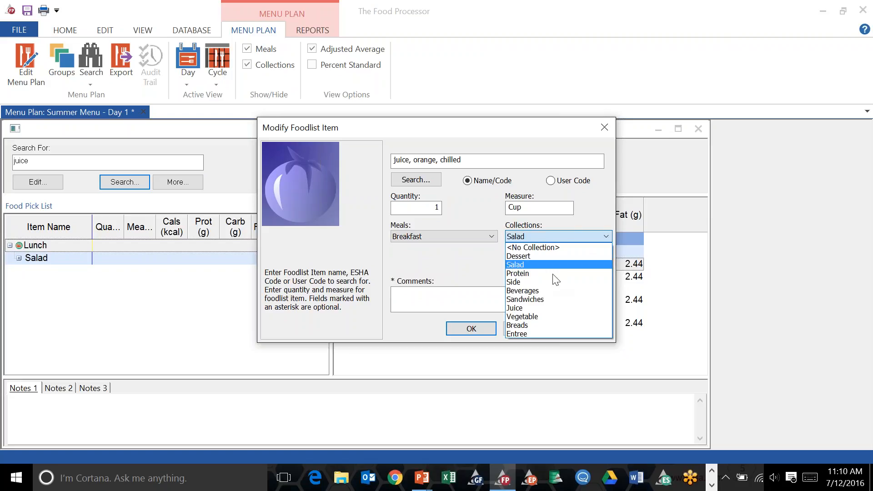
left_click(543, 291)
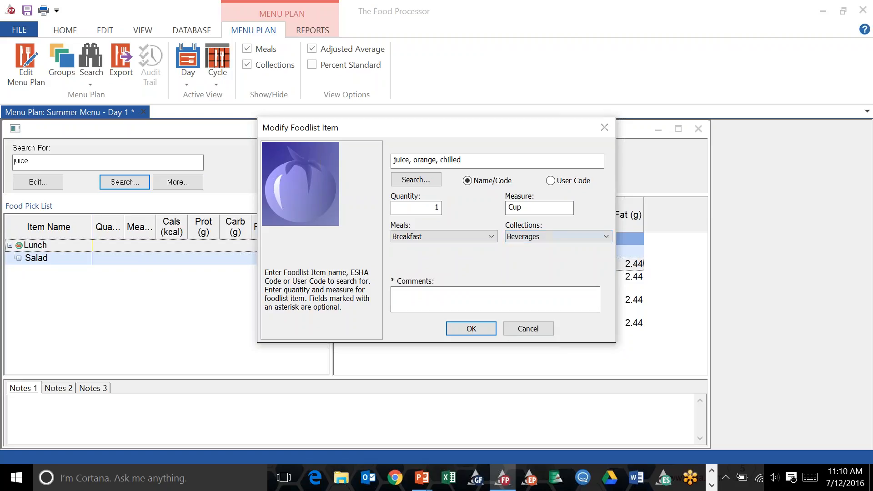
left_click(469, 329)
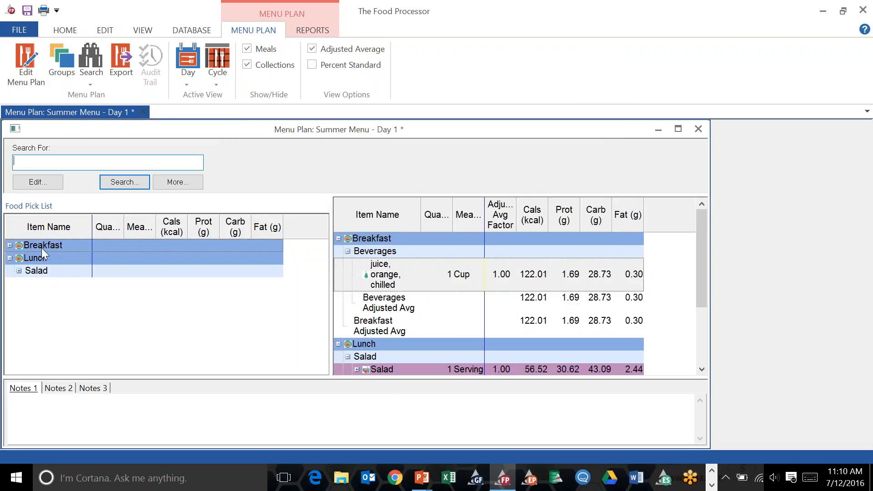
Expand the Breakfast and Lunch groups in the food pick list to review their items.
left_click(9, 245)
left_click(9, 246)
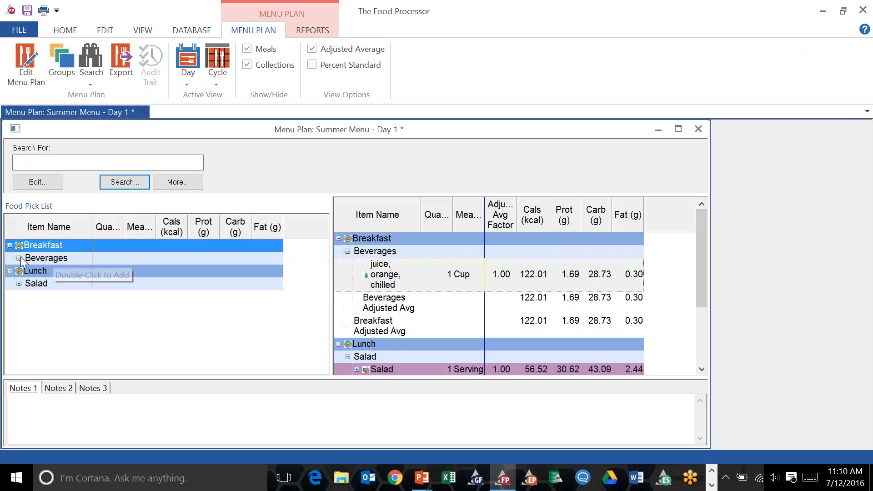
left_click(18, 258)
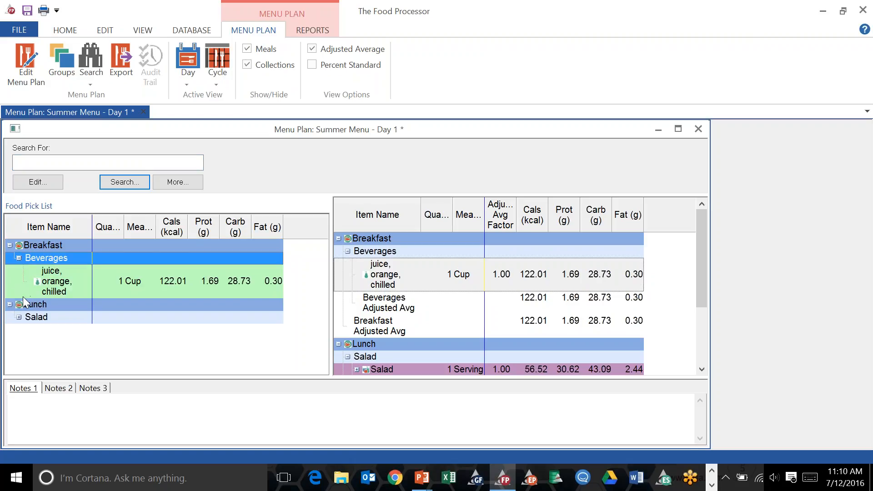
left_click(20, 317)
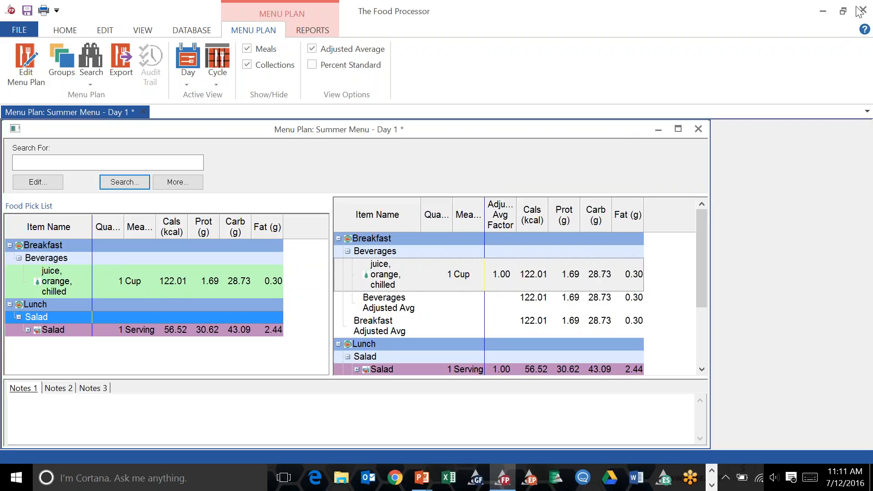
Save the Summer Menu plan and close its window.
left_click(695, 128)
left_click(396, 269)
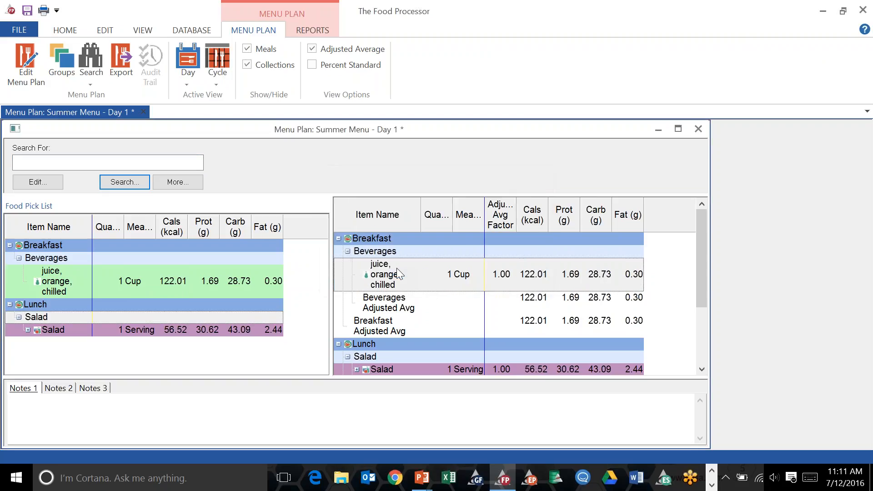
left_click(408, 257)
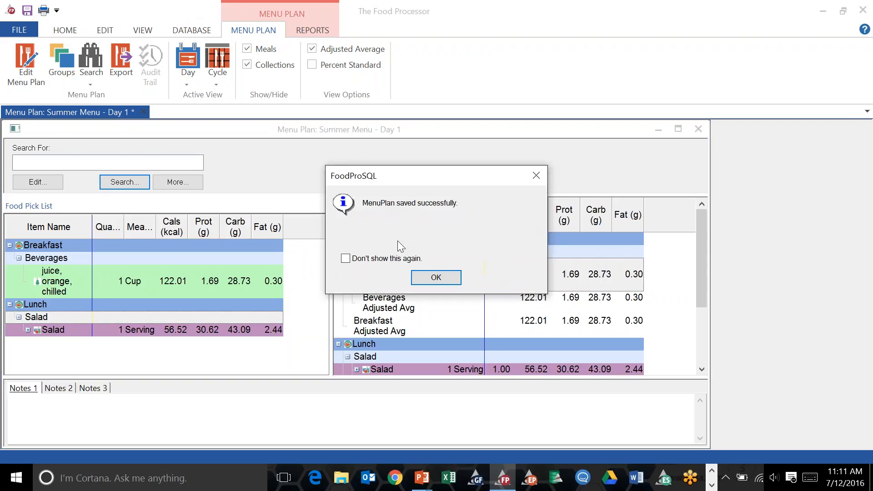
left_click(426, 279)
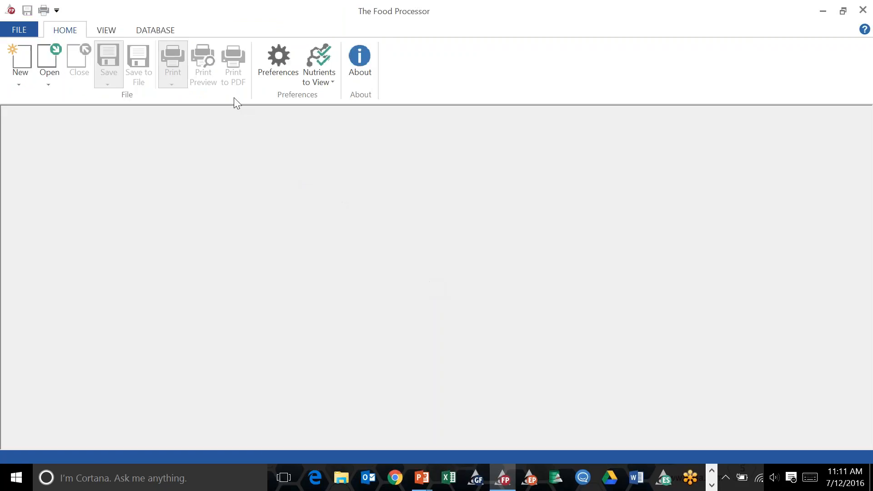
Open the SAMPLE Winter Menu Plan.
left_click(166, 9)
left_click(50, 85)
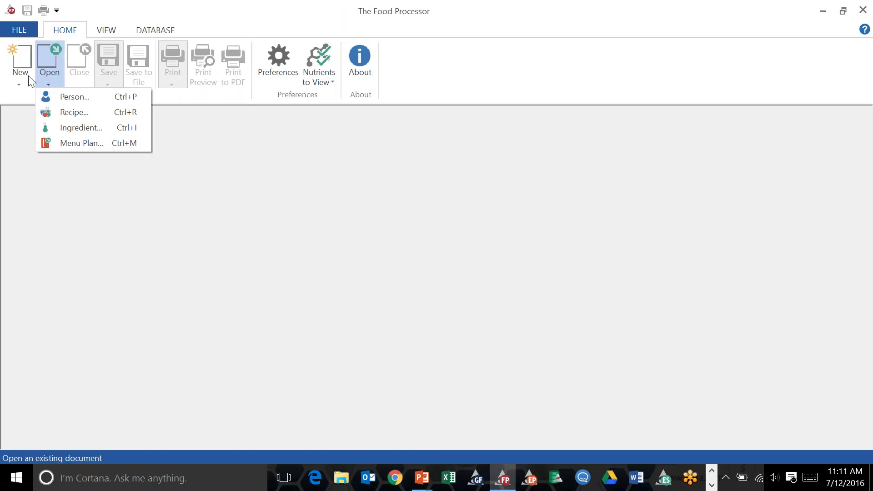
left_click(92, 143)
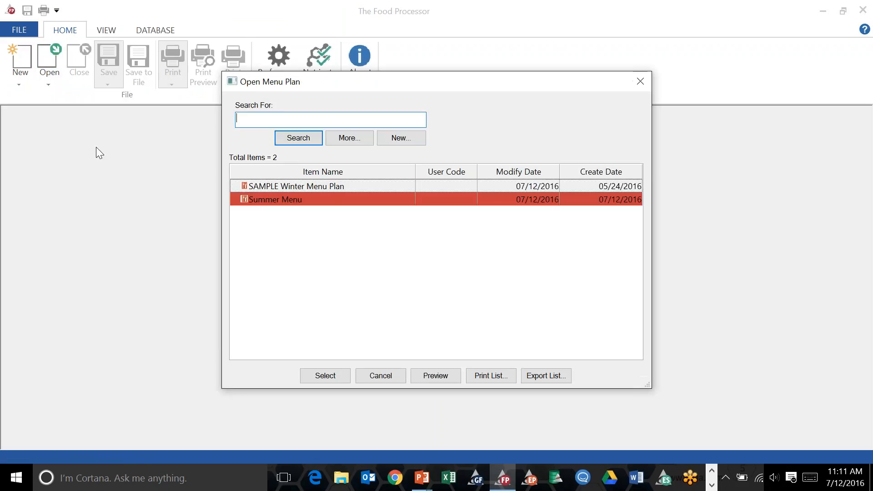
left_click(294, 187)
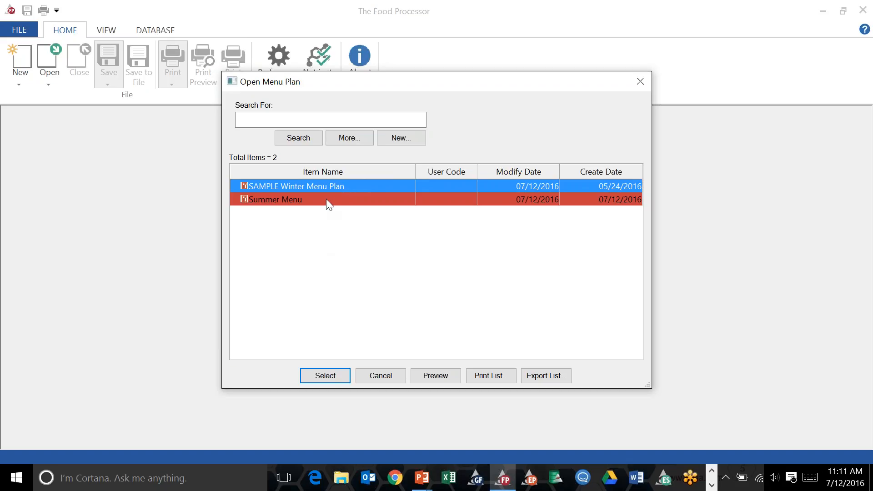
left_click(317, 375)
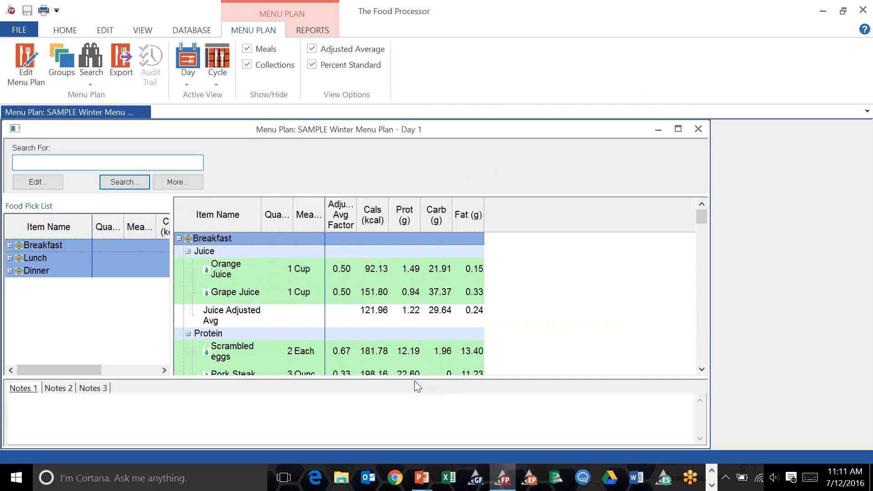
Expand Breakfast in the food pick list, widen that pane, and review the food list display columns and nutrient selection.
left_click(10, 246)
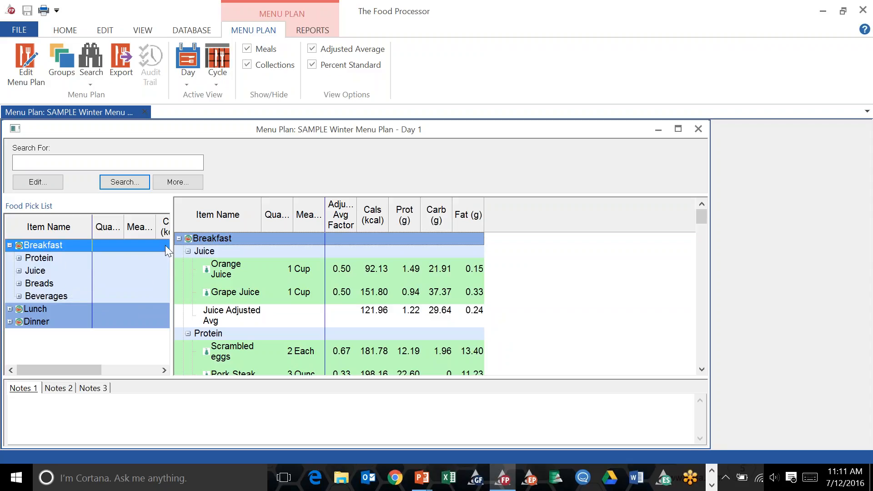
left_click_drag(172, 254, 297, 249)
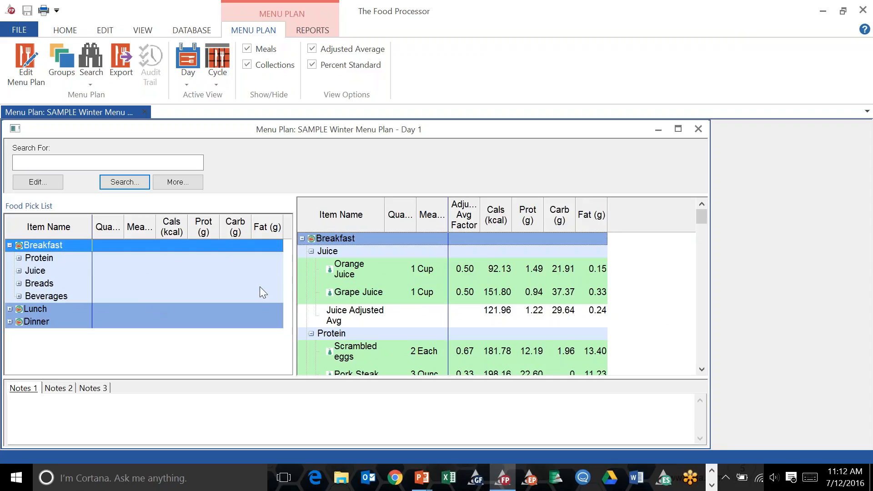
right_click(620, 289)
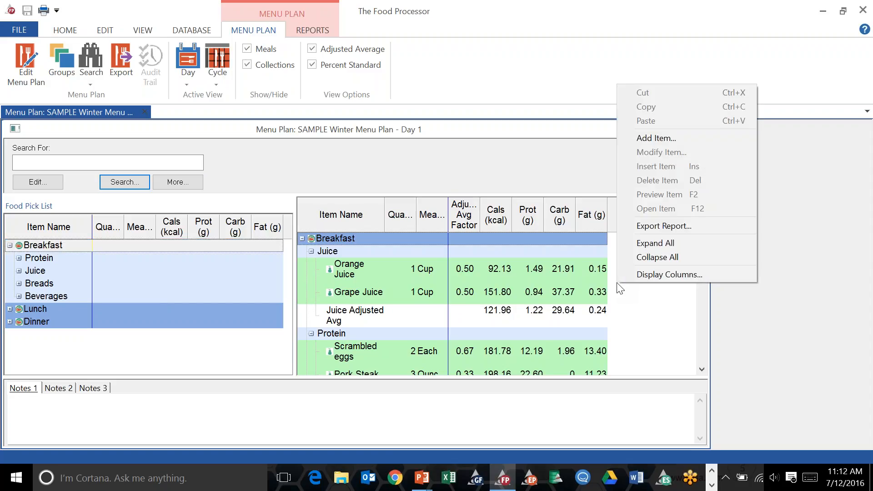
left_click(639, 274)
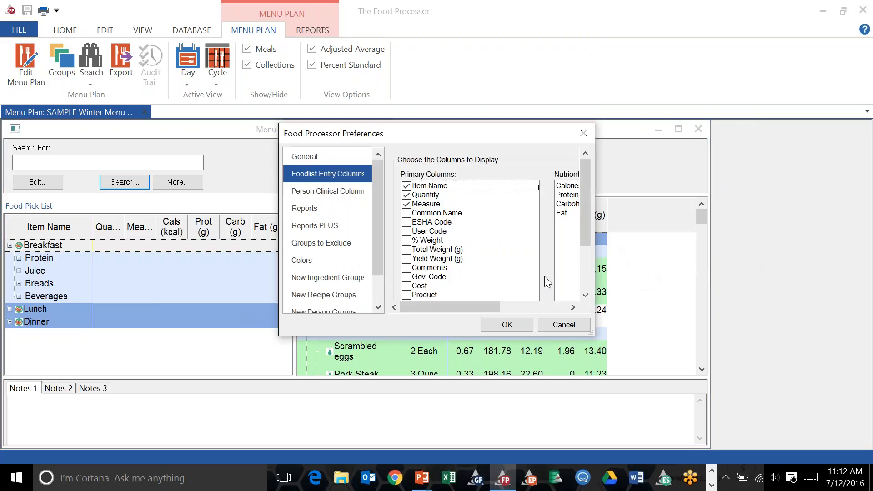
left_click_drag(591, 334, 662, 390)
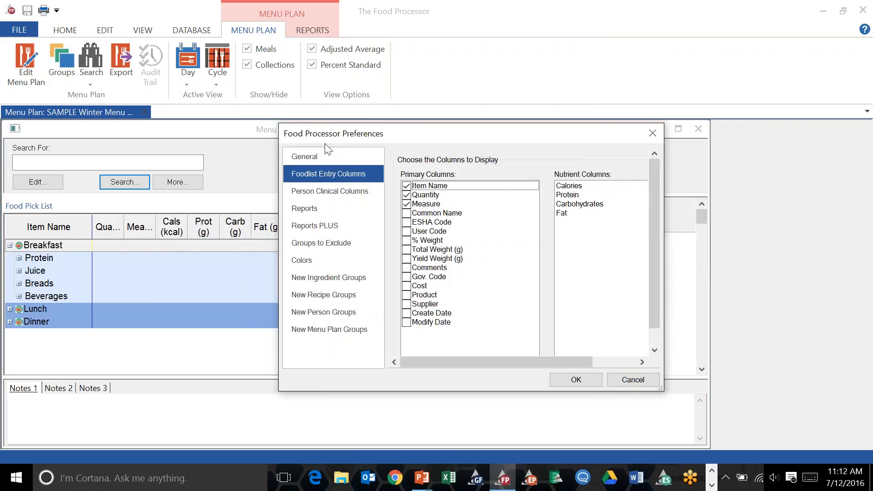
left_click_drag(397, 132, 295, 61)
left_click_drag(560, 318, 608, 341)
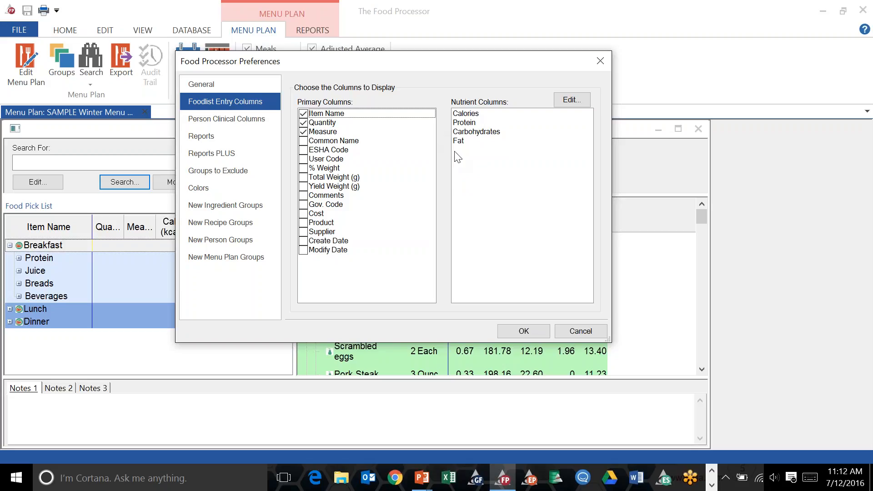
left_click(569, 100)
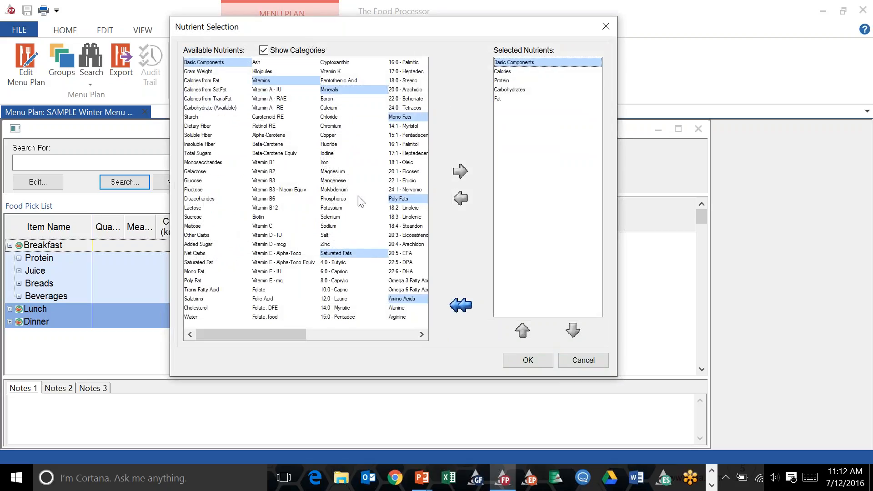
mouse_move(260, 332)
left_mouse_down()
mouse_move(311, 331)
mouse_move(269, 334)
left_mouse_up()
left_click(605, 25)
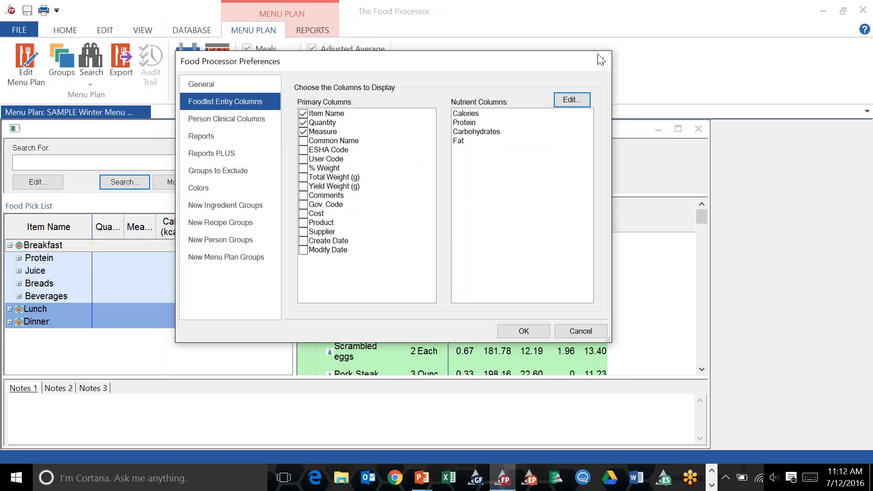
left_click(524, 327)
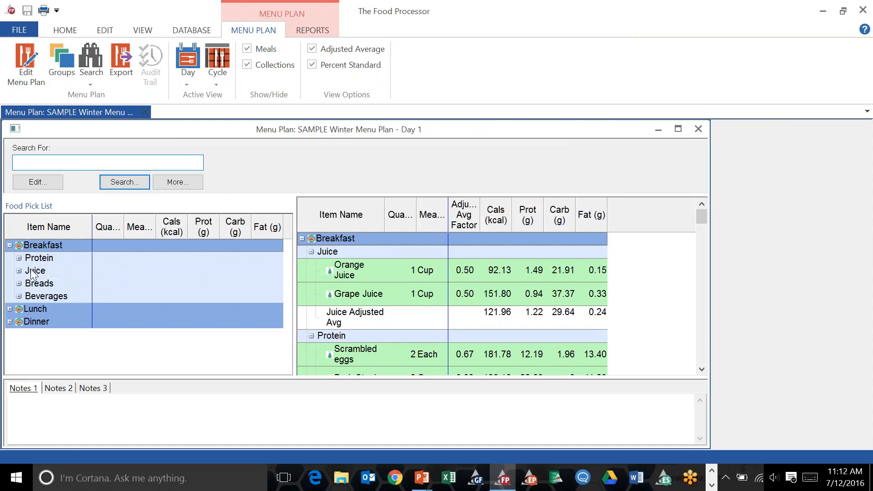
Add the scrambled eggs from the Breakfast Protein pick list to the menu plan.
left_click(10, 309)
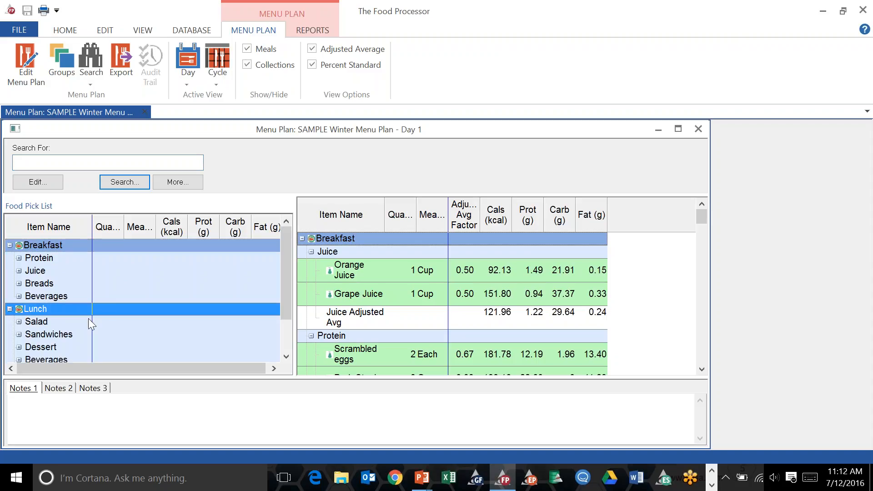
mouse_move(281, 243)
left_mouse_down()
mouse_move(267, 264)
mouse_move(291, 242)
left_mouse_up()
left_click(19, 258)
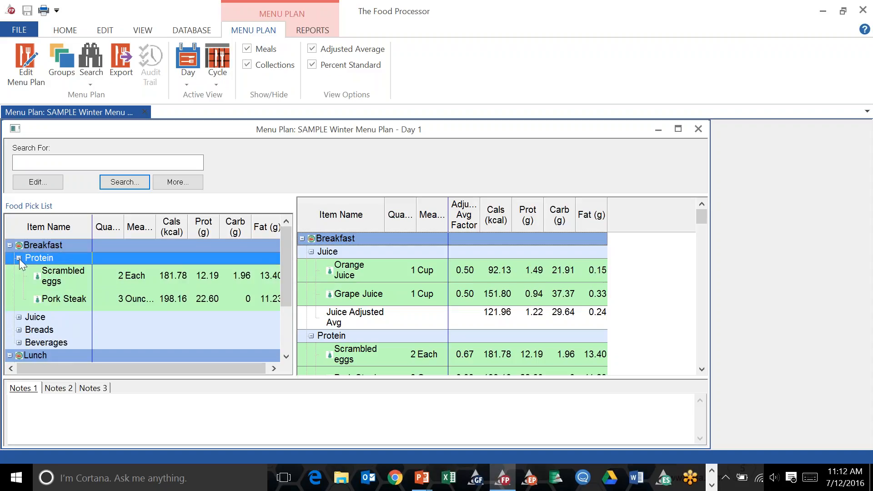
left_click(59, 281)
double_click(58, 280)
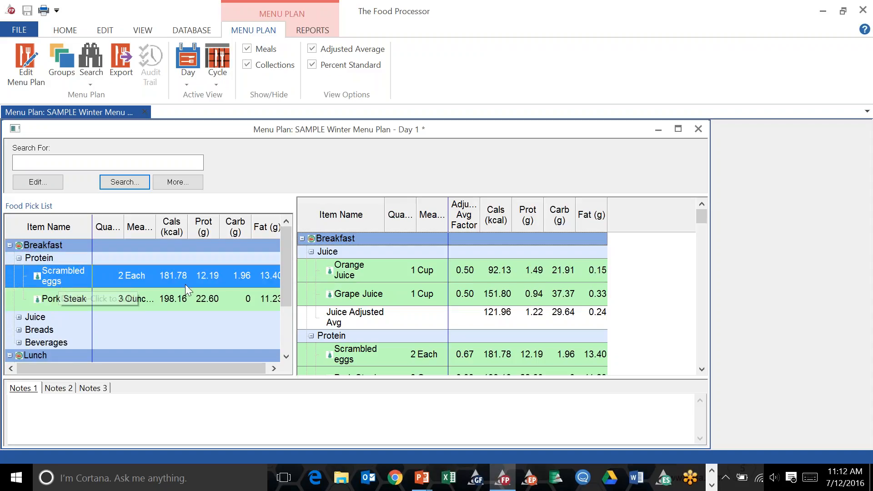
left_click_drag(676, 378, 673, 407)
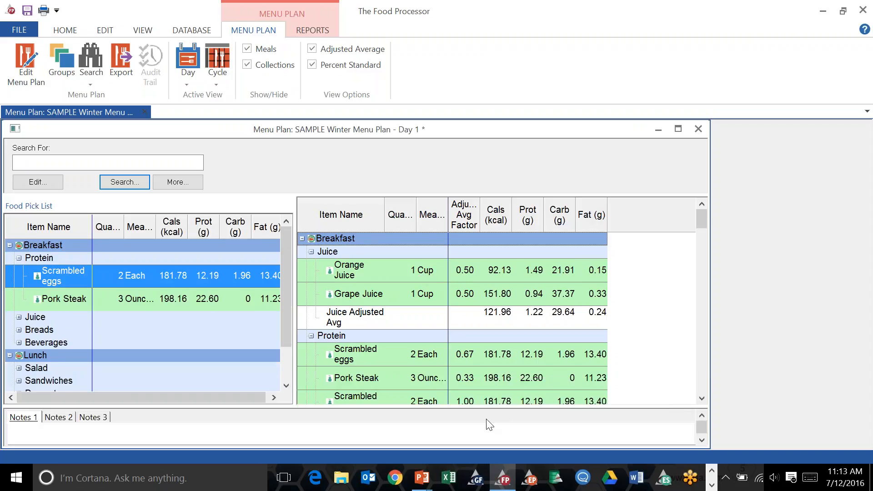
left_click(353, 357)
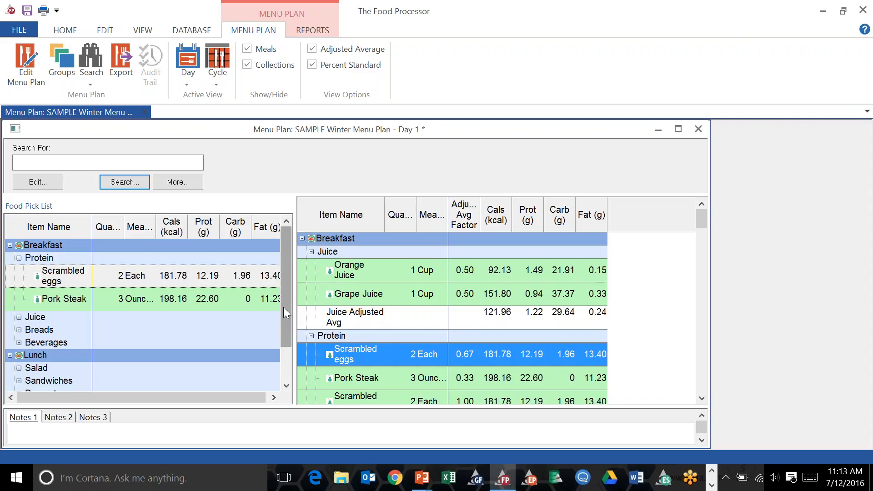
left_click_drag(295, 296, 353, 286)
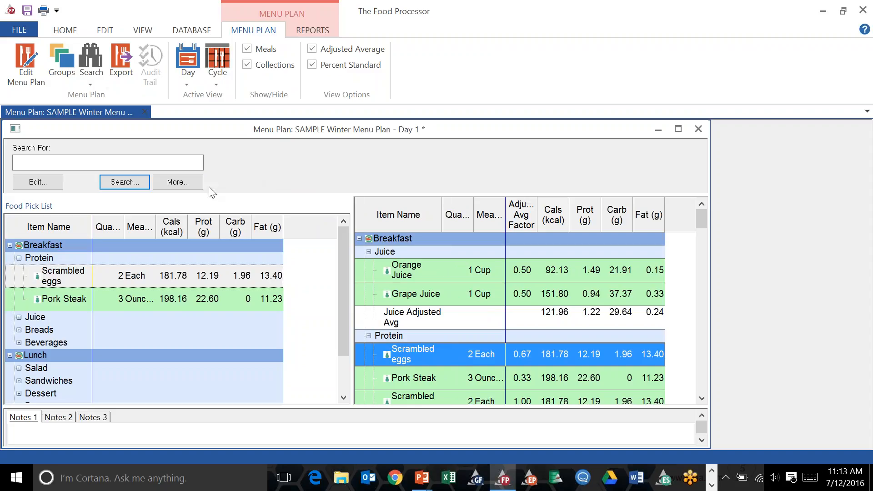
Set the menu plan's comparison profile to US Label Adult and close the information dialog.
left_click(50, 184)
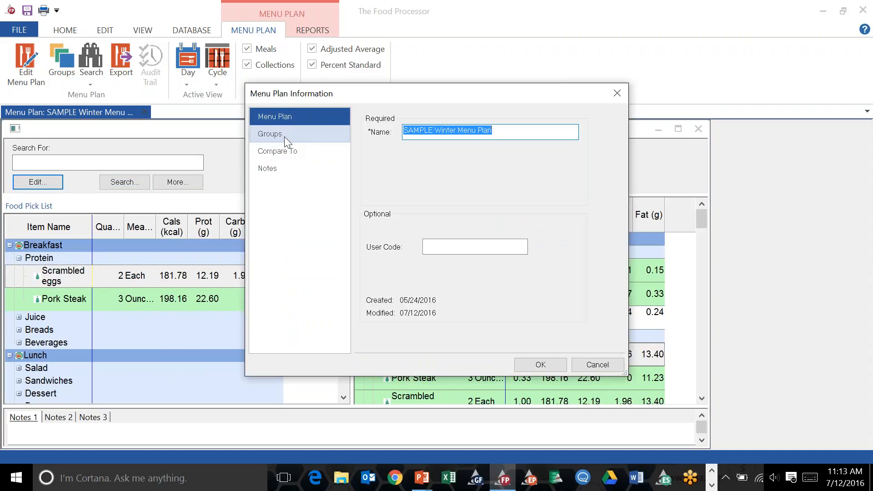
left_click(281, 152)
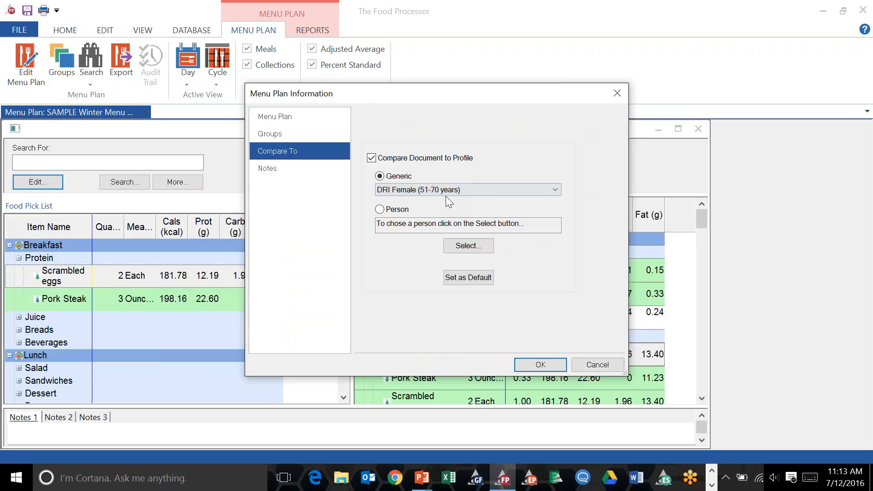
left_click(484, 190)
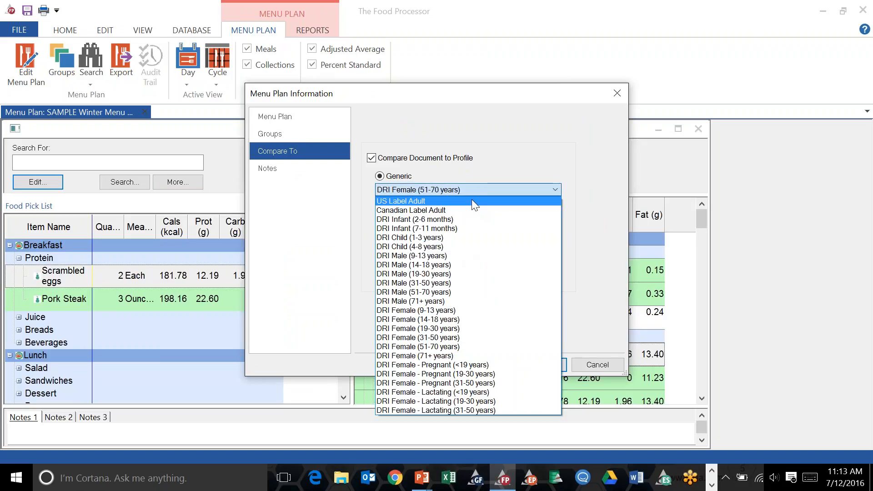
left_click(471, 201)
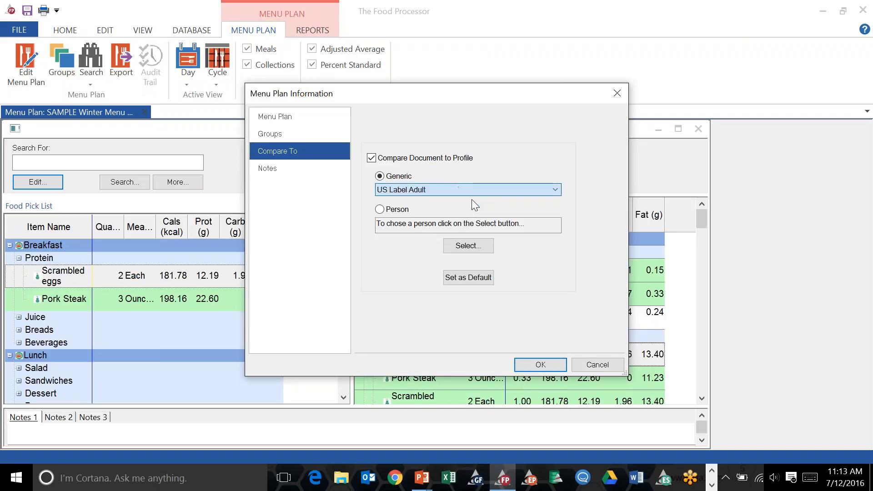
left_click(616, 89)
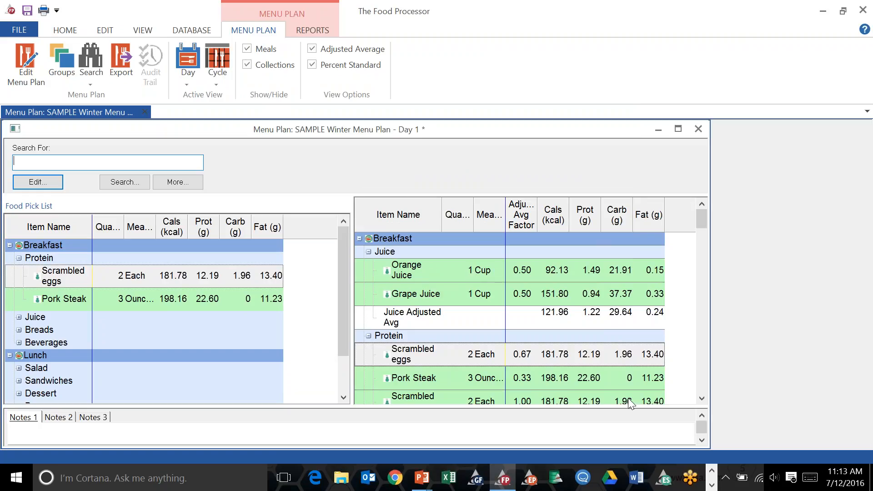
Scroll through the menu plan to view the Lunch items.
left_click_drag(623, 407, 622, 417)
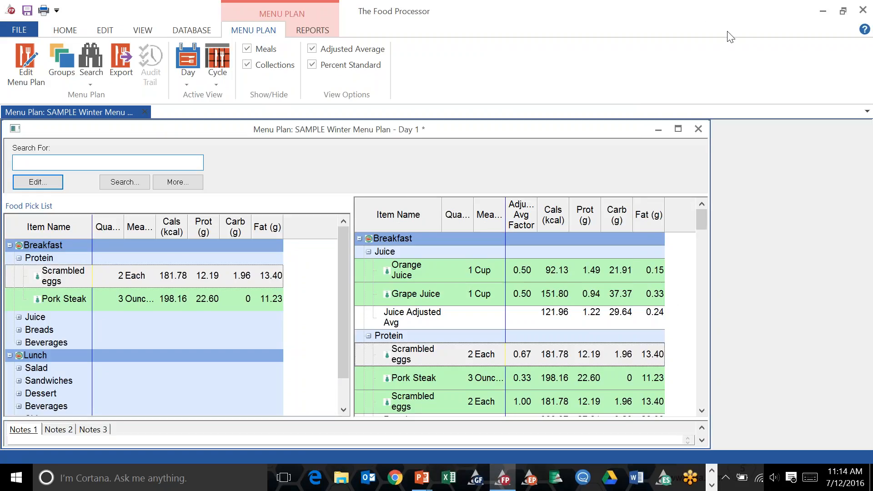
left_click(855, 9)
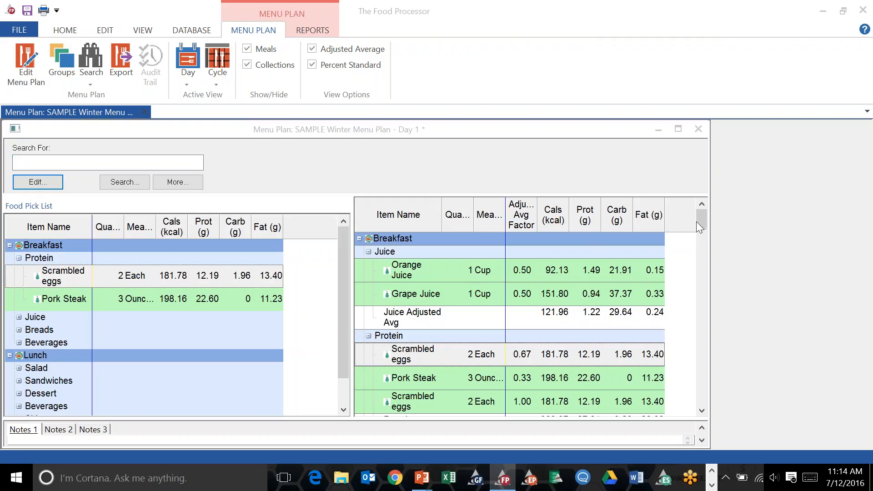
left_click_drag(697, 222, 700, 269)
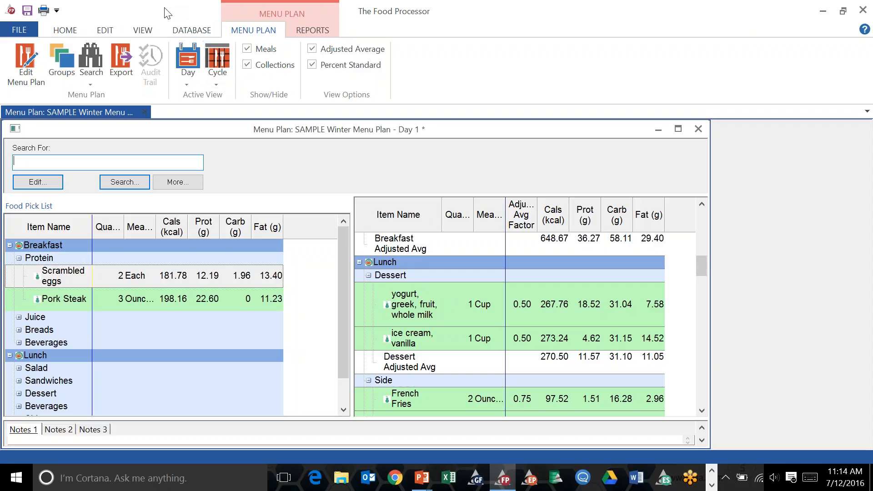
left_click(192, 31)
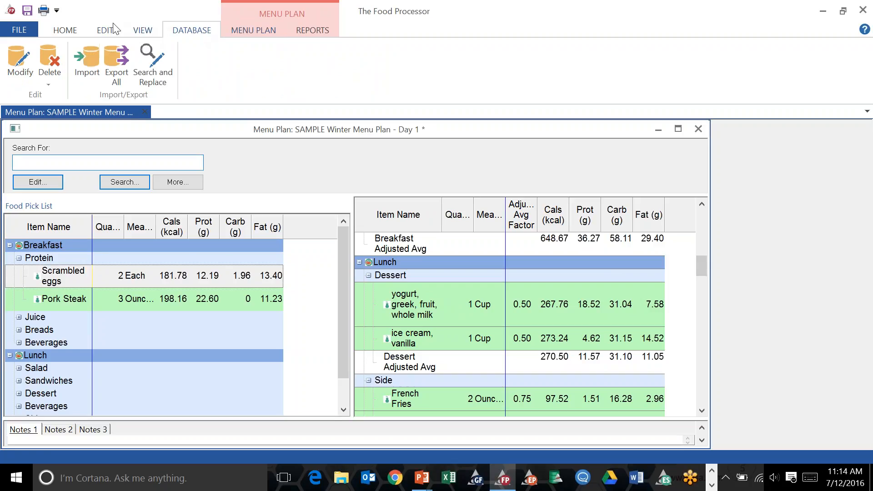
left_click(65, 30)
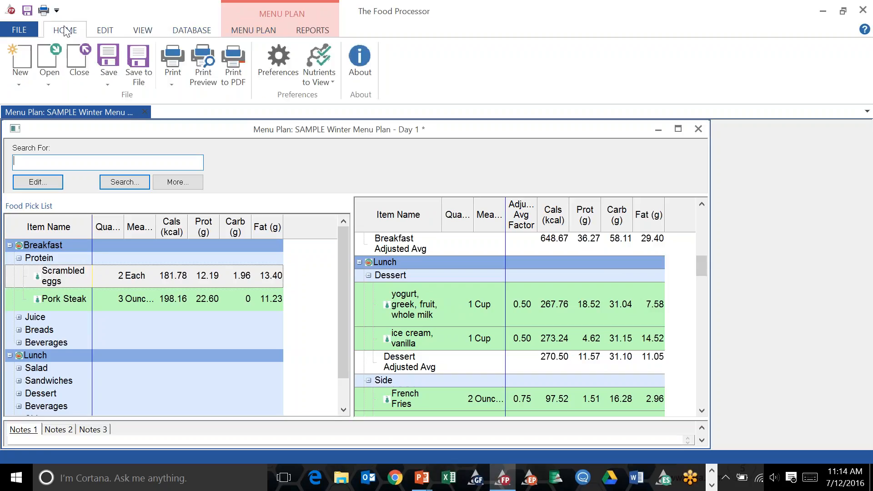
Open Preferences, enlarge the dialog, and turn off Use Common Name.
left_click(285, 64)
left_click(284, 119)
left_click_drag(648, 173, 648, 155)
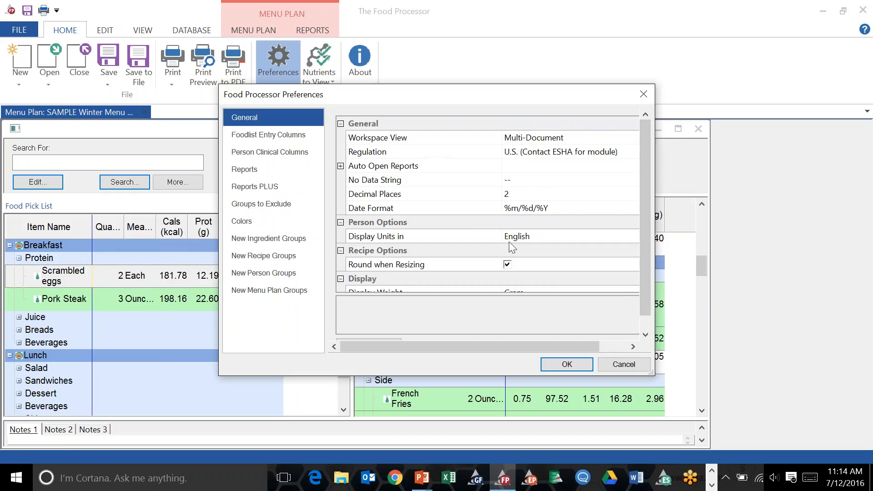
left_click_drag(482, 295, 480, 313)
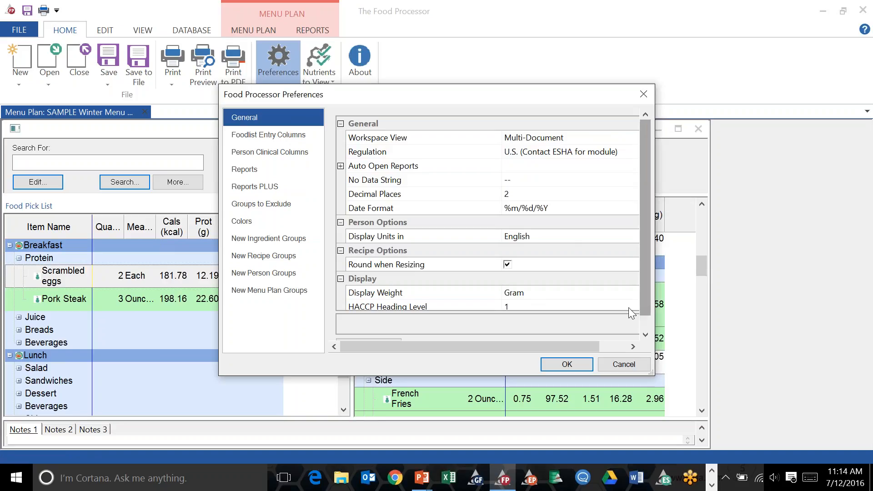
left_click_drag(566, 344, 582, 344)
left_click_drag(641, 195, 643, 200)
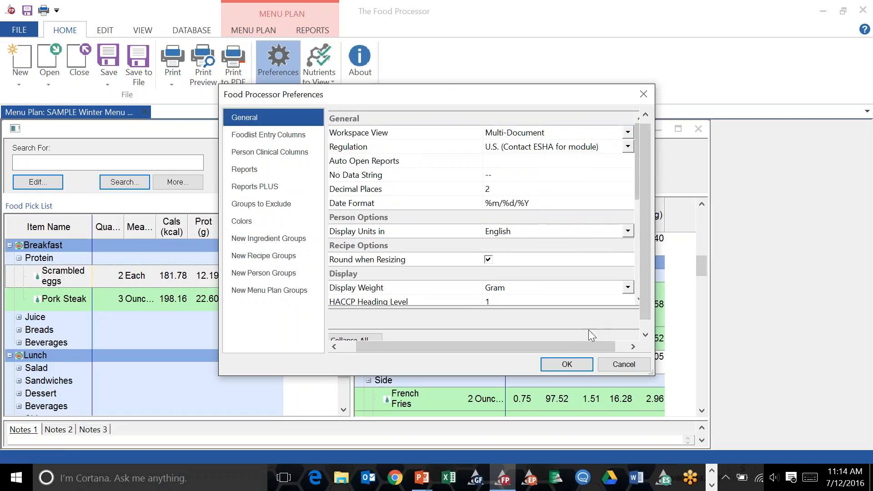
left_click_drag(580, 342, 595, 345)
left_click_drag(622, 178, 630, 226)
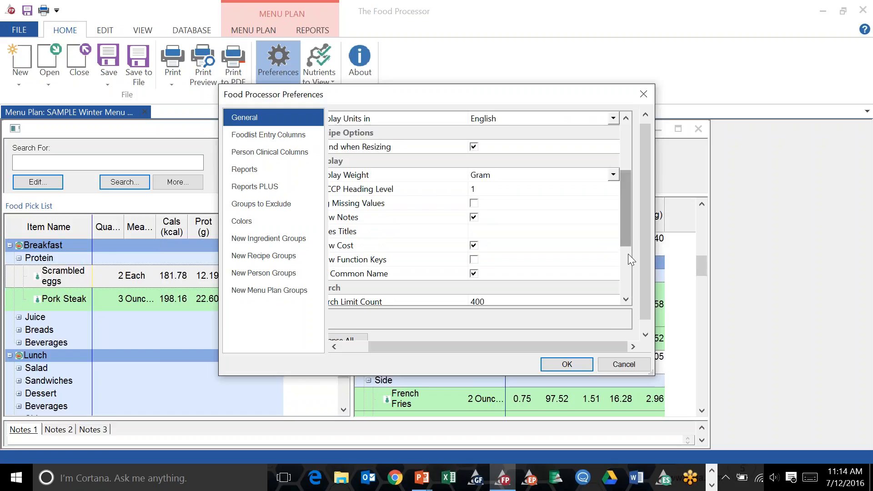
left_click_drag(650, 376, 723, 432)
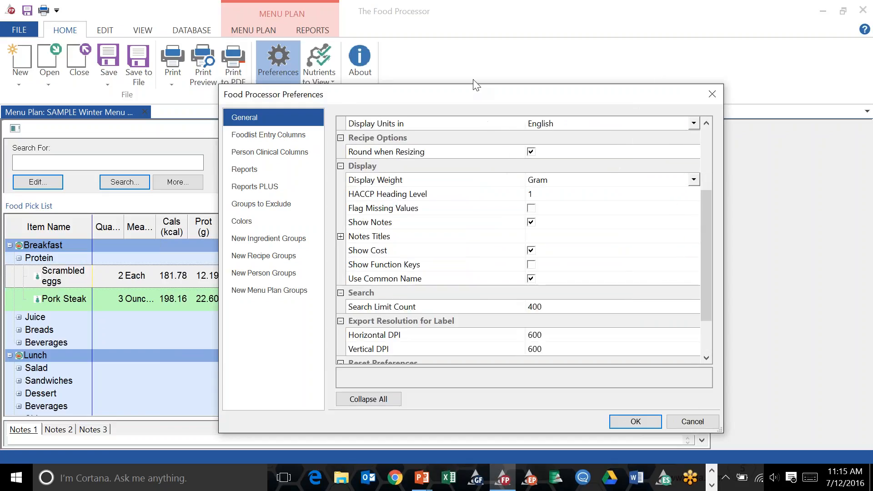
left_click_drag(466, 98, 345, 18)
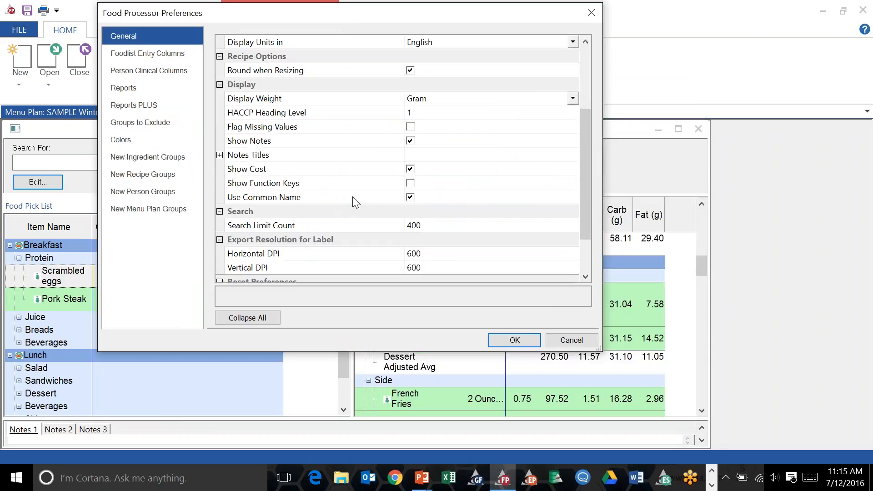
left_click(411, 197)
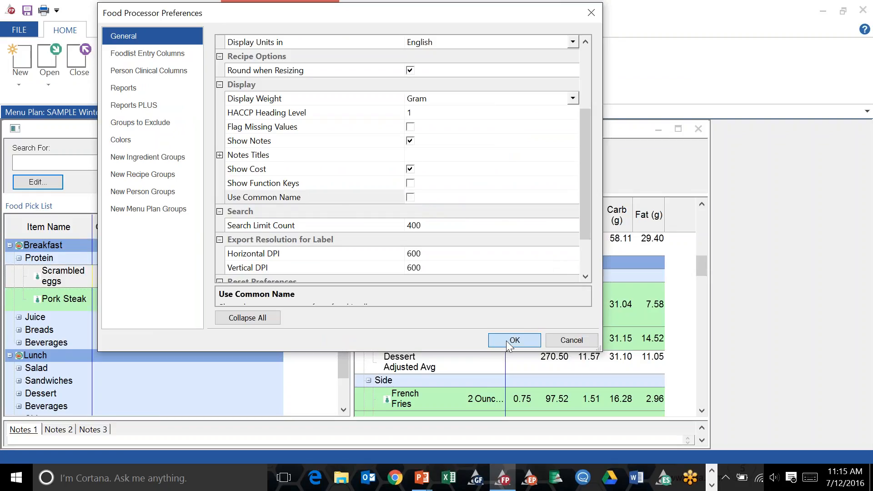
left_click(508, 342)
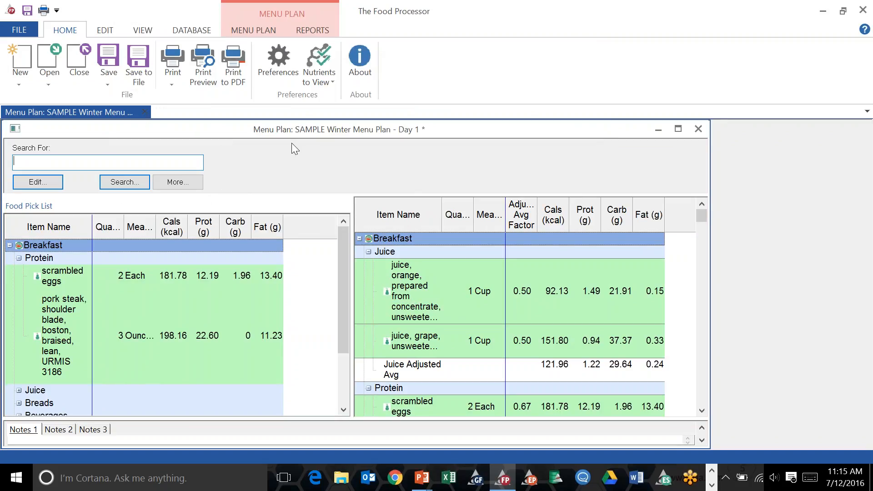
Reopen Preferences and turn Use Common Name back on.
left_click(270, 62)
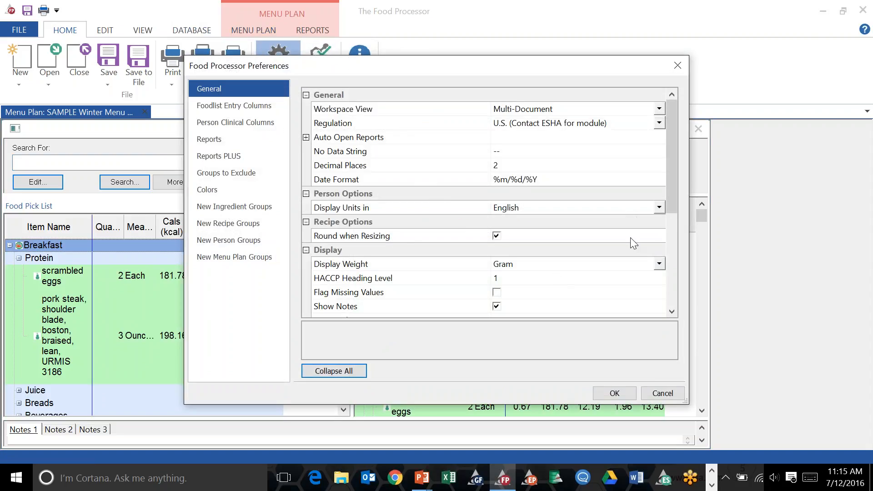
left_click_drag(672, 211, 670, 259)
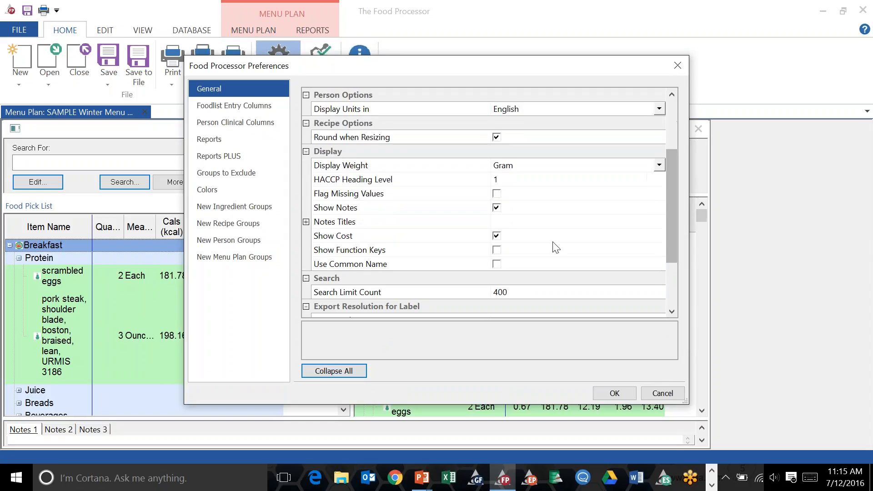
left_click(496, 263)
left_click(614, 393)
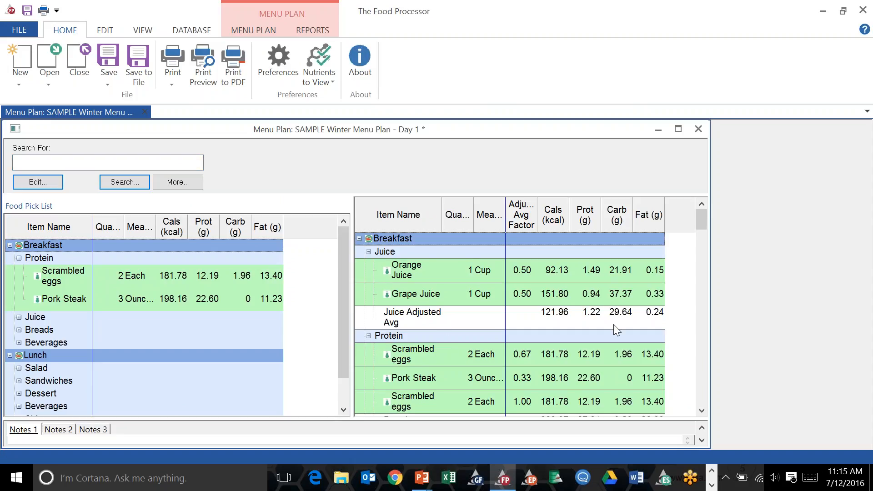
Add a new cycle to the SAMPLE Winter Menu Plan.
left_click(267, 32)
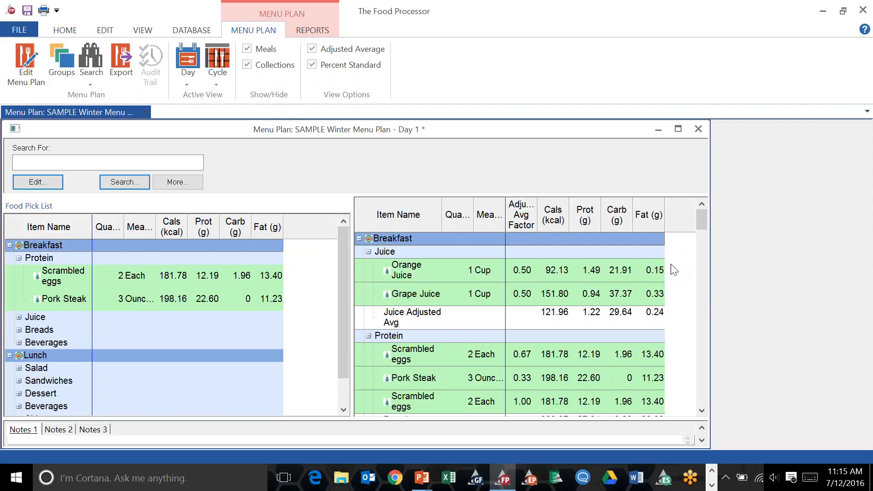
left_click(574, 288)
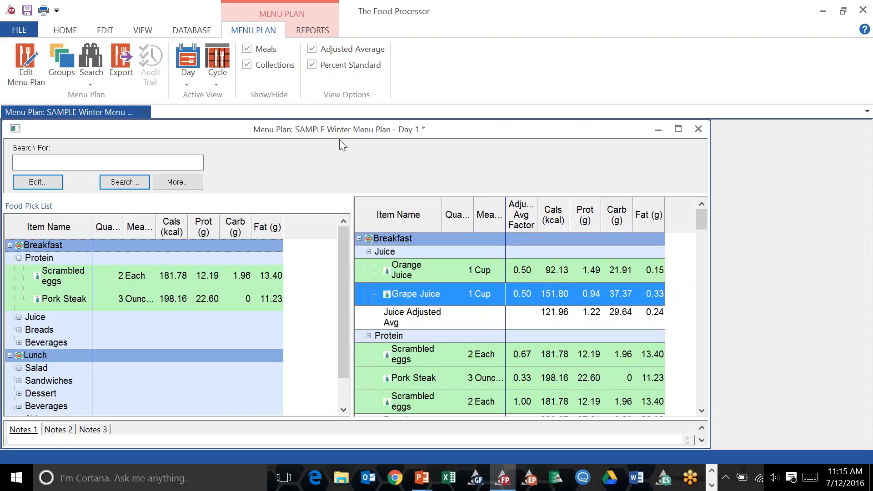
left_click(217, 78)
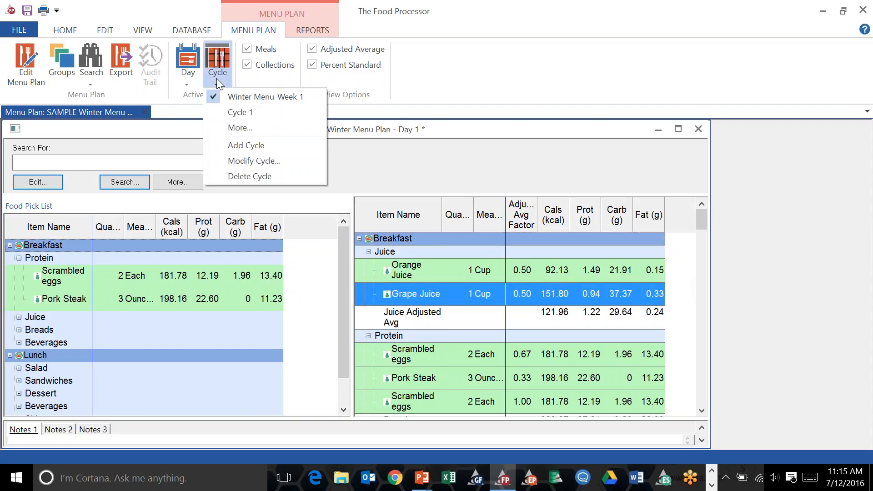
left_click(217, 78)
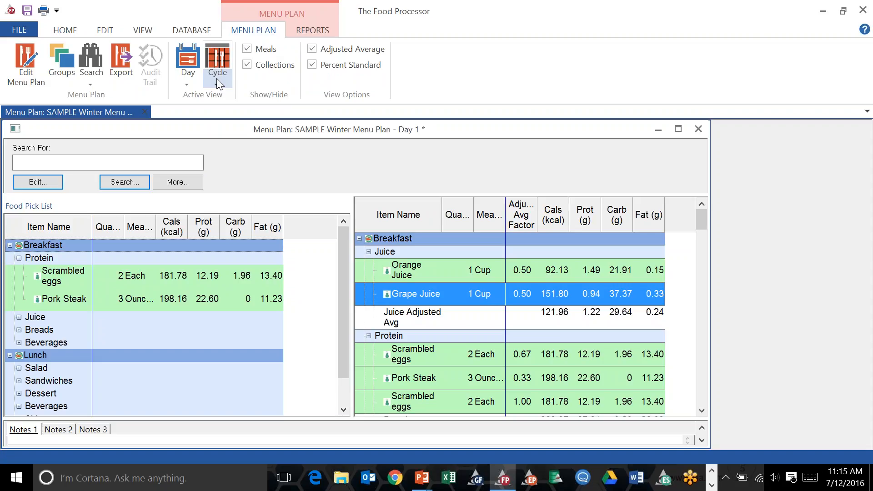
left_click(216, 79)
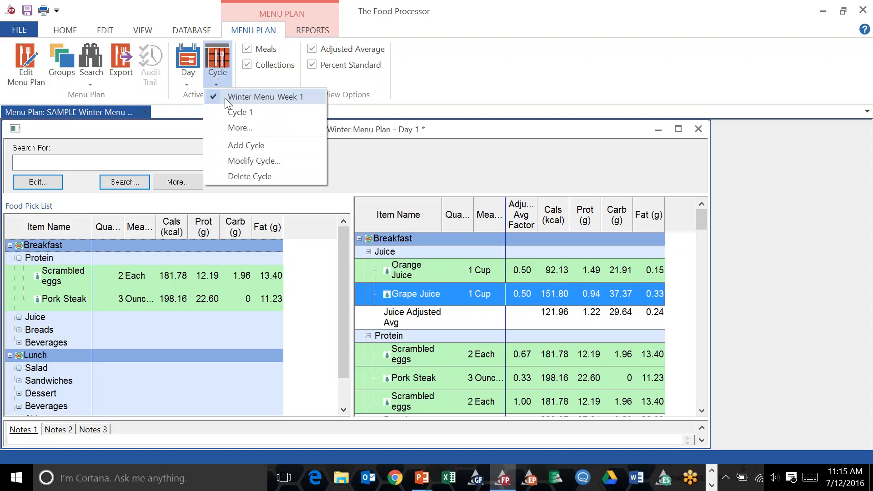
left_click(246, 146)
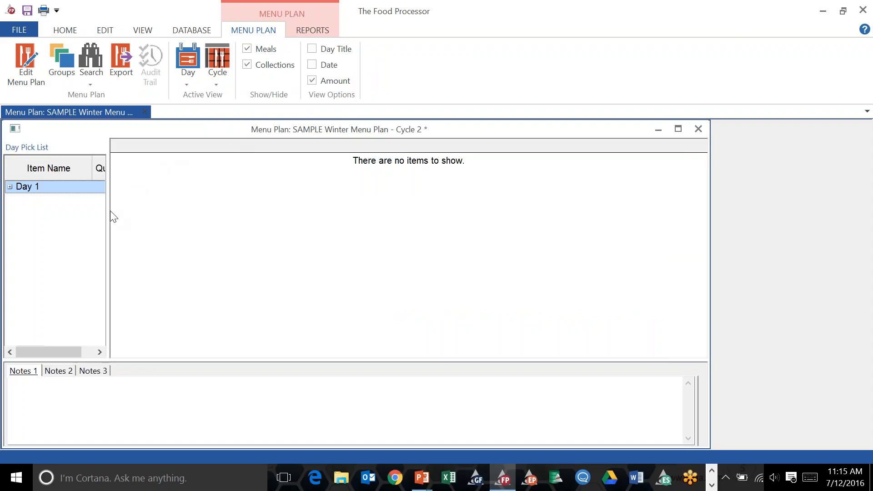
Widen the day pick list and add Day 1 to the new cycle twice.
left_click_drag(111, 213, 237, 244)
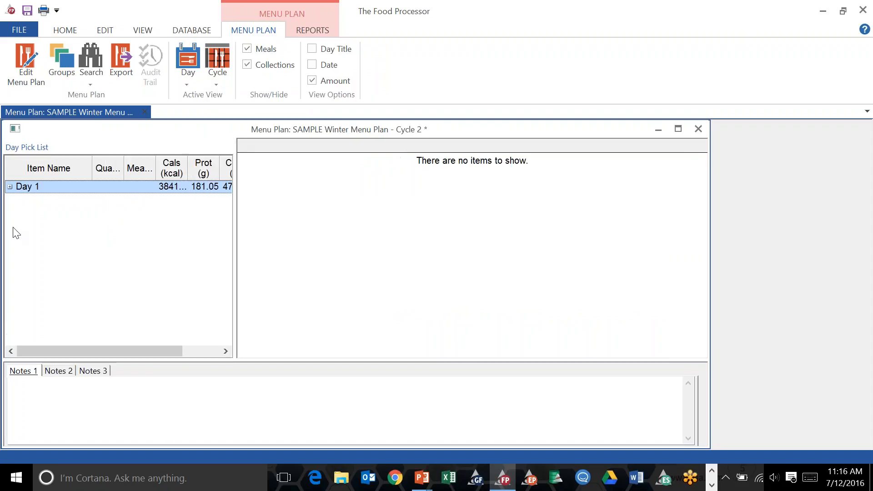
left_click(10, 186)
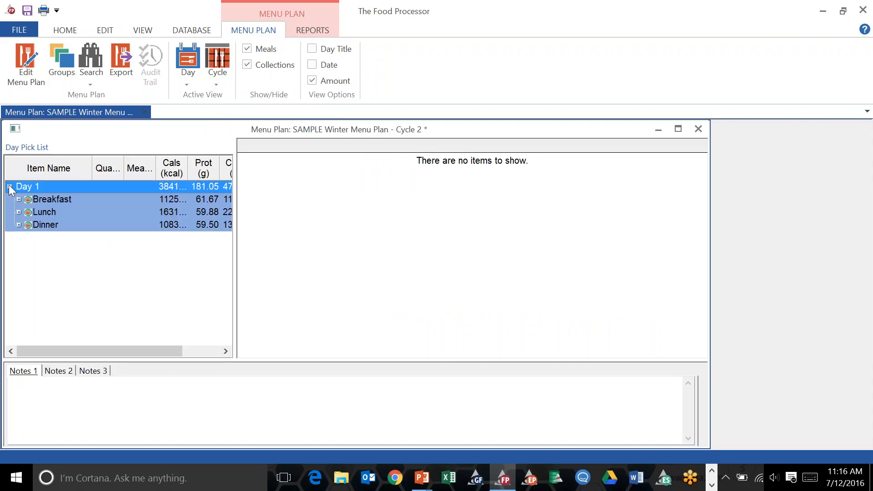
double_click(59, 186)
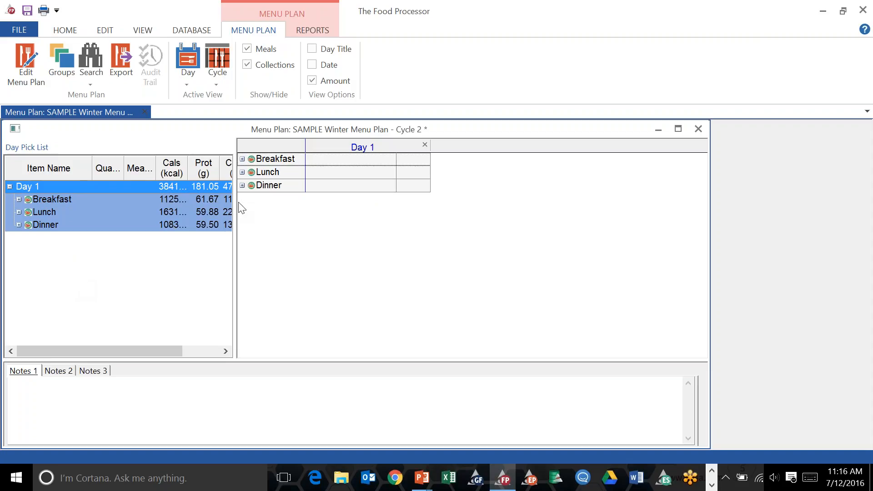
left_click(242, 160)
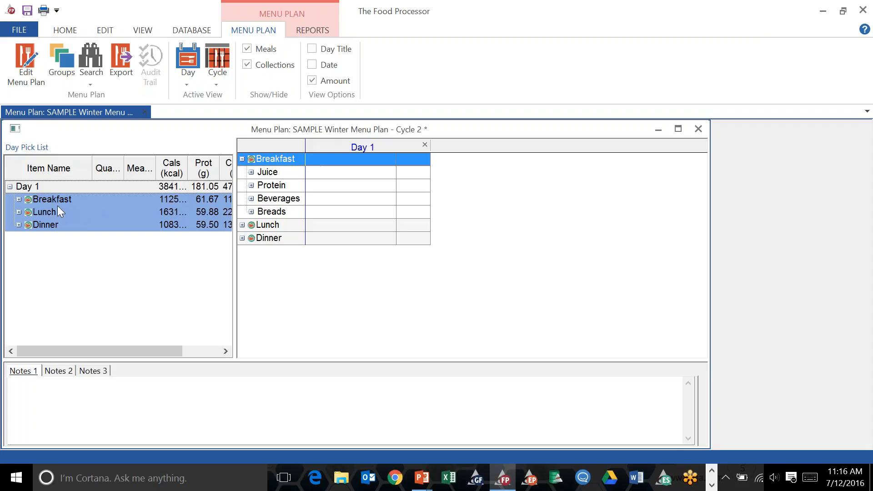
double_click(62, 185)
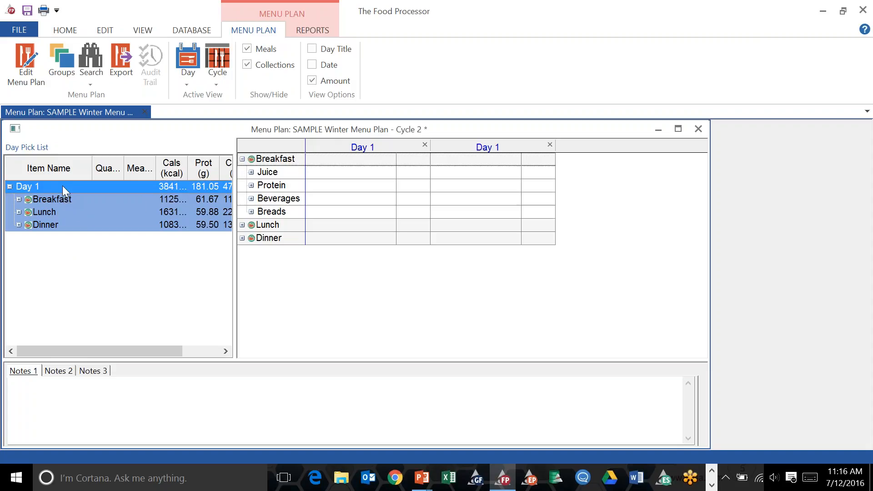
Rename the second day column of the cycle Tuesday.
left_click(251, 173)
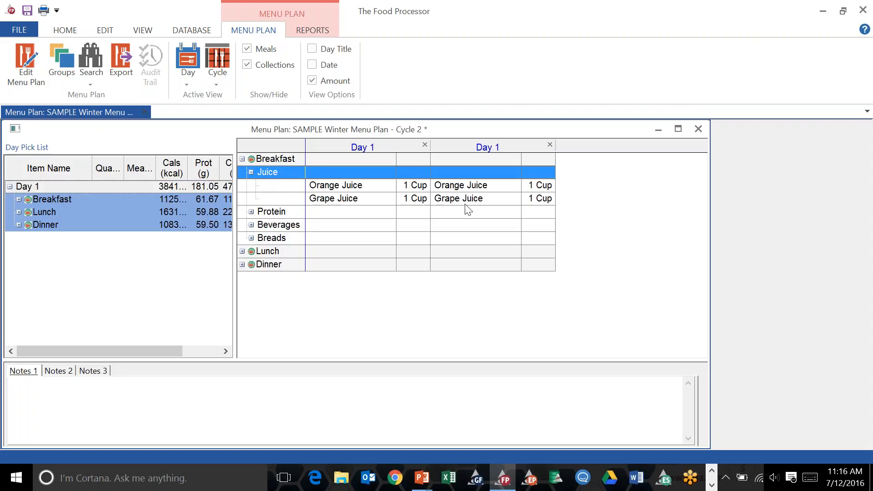
left_click(252, 211)
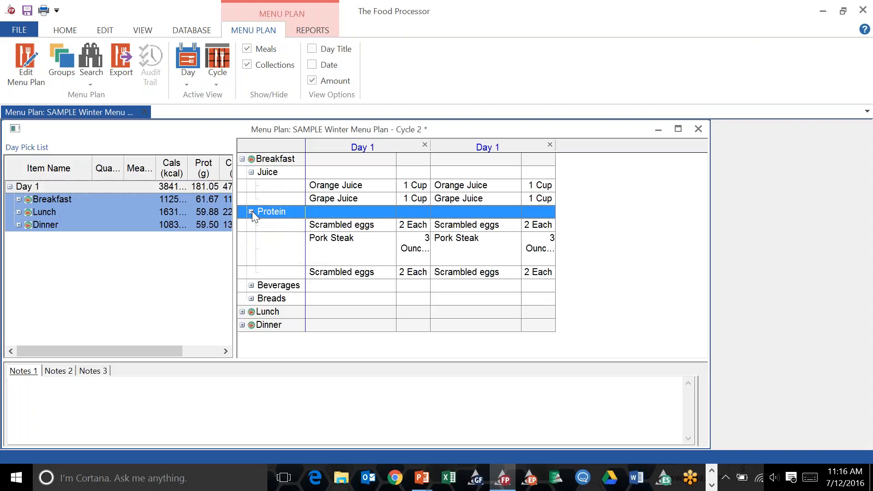
left_click(495, 151)
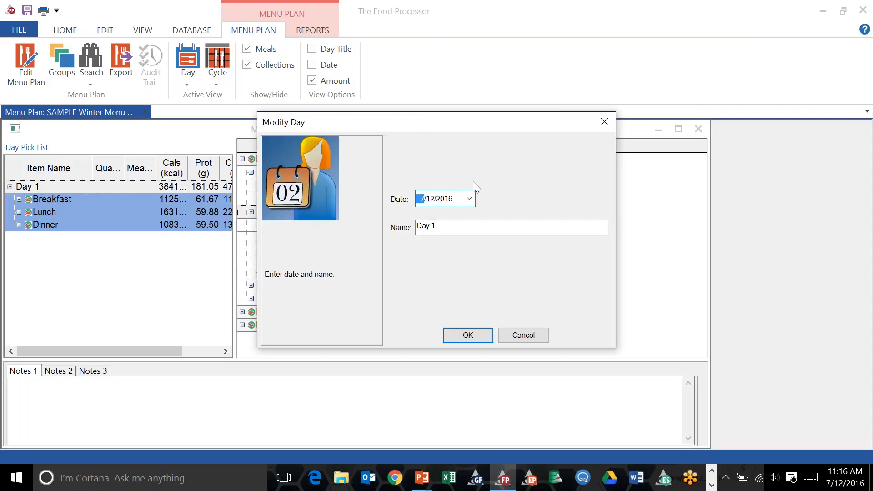
left_click(470, 200)
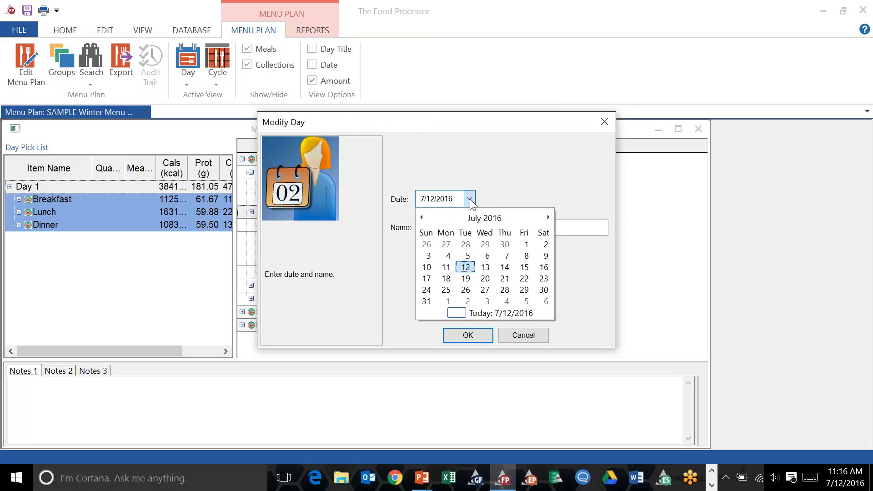
left_click(469, 199)
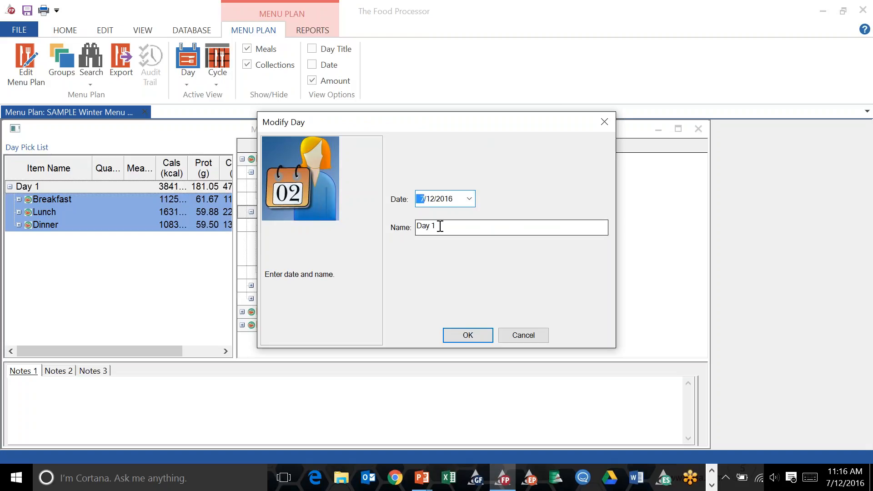
left_click_drag(437, 226, 414, 226)
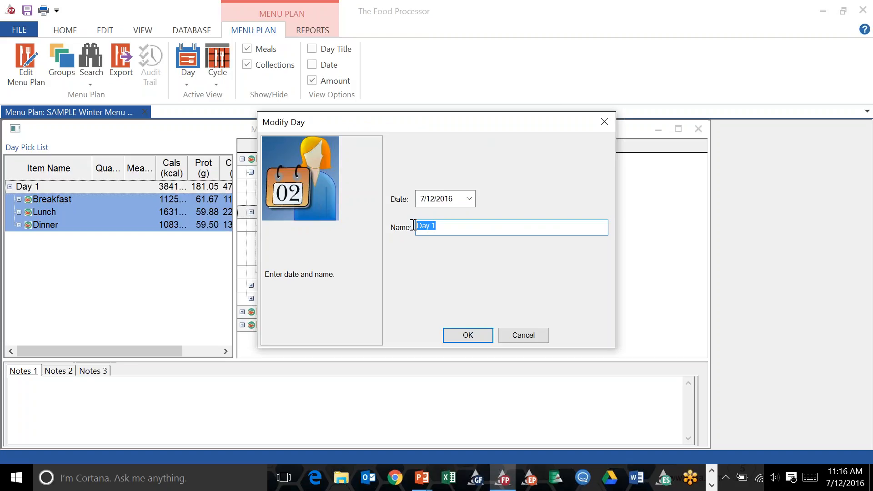
type("Tuesday")
left_click(472, 338)
Rename the first day column of the cycle Monday.
double_click(369, 143)
left_click_drag(444, 226, 422, 226)
key("BackSpace")
type("Monday")
left_click(467, 331)
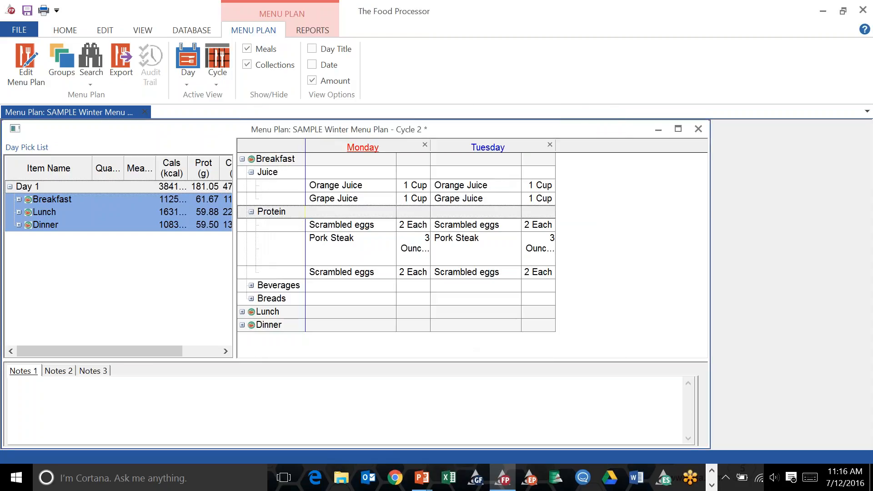
Show day titles and dates in the cycle view, and set Monday's date to 7/11/2016.
left_click(313, 48)
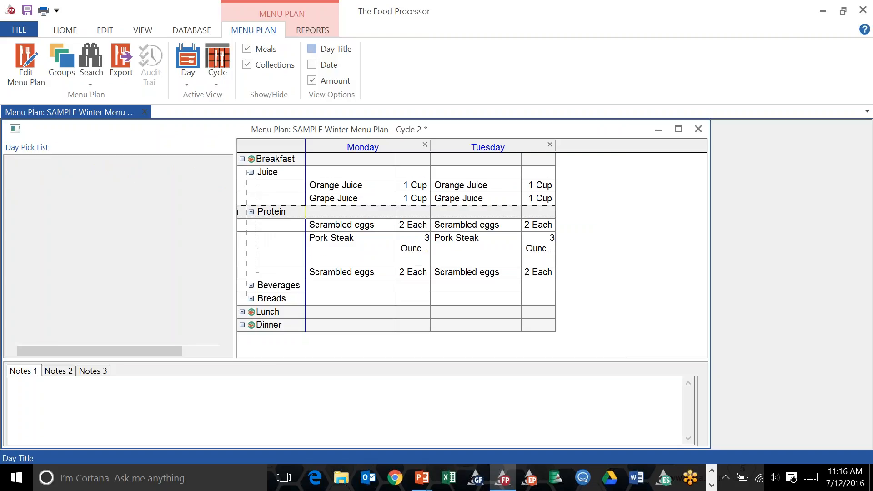
left_click(312, 64)
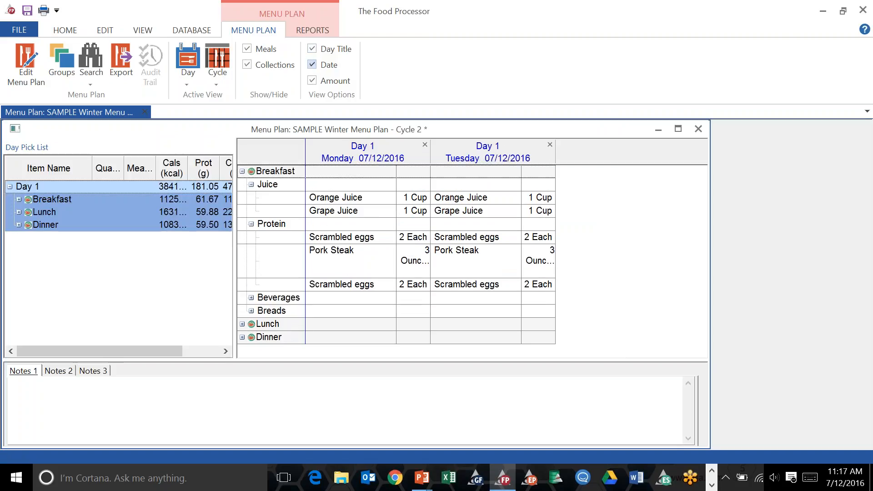
double_click(380, 166)
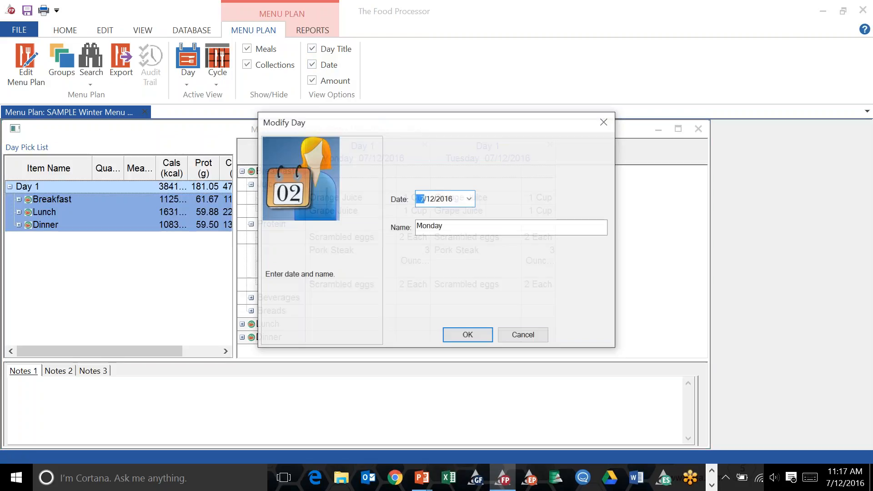
left_click(469, 199)
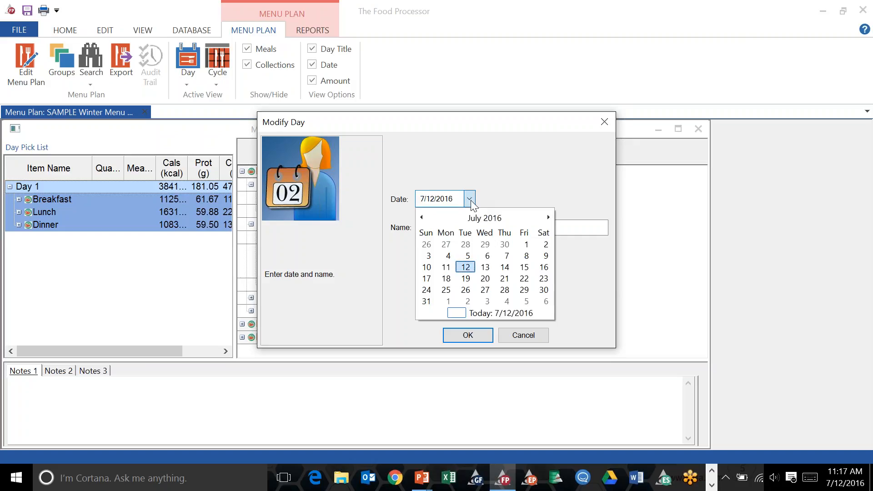
left_click(446, 268)
left_click(462, 335)
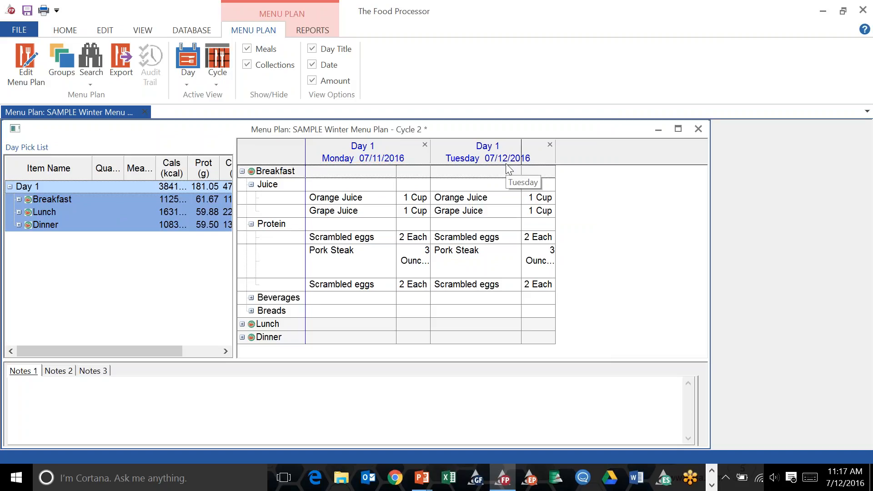
left_click(83, 190)
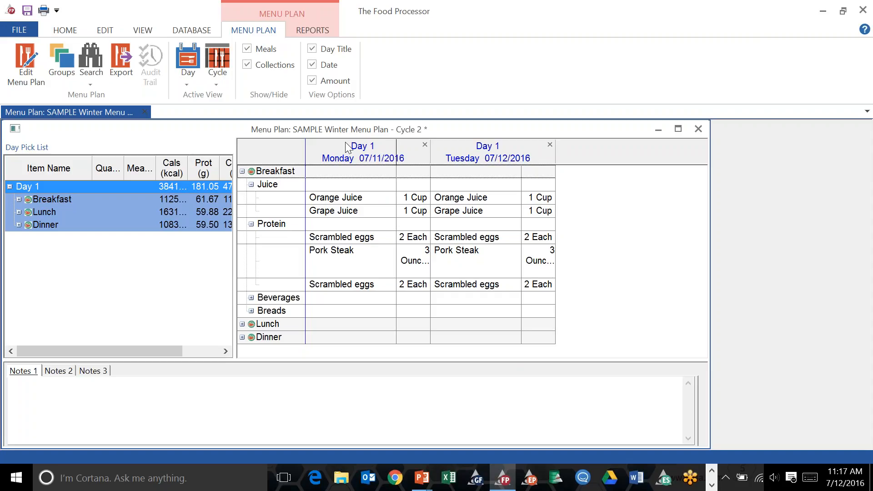
Hide the day titles in the cycle view.
left_click(311, 49)
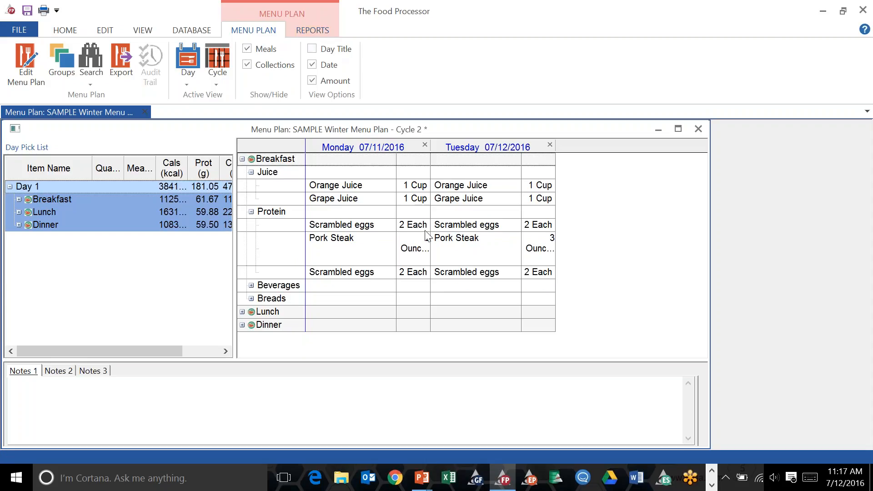
Open a Spreadsheet report of the menu plan day and expand and collapse the Breakfast Juice group.
left_click(312, 31)
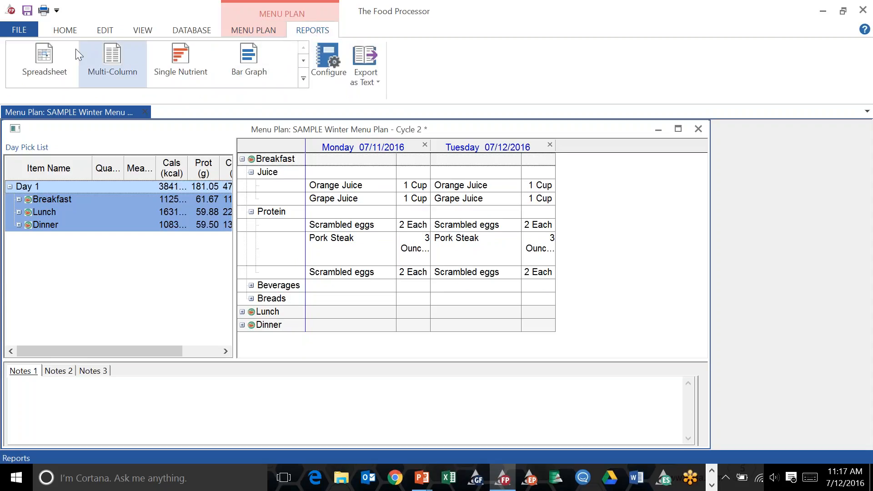
left_click(58, 56)
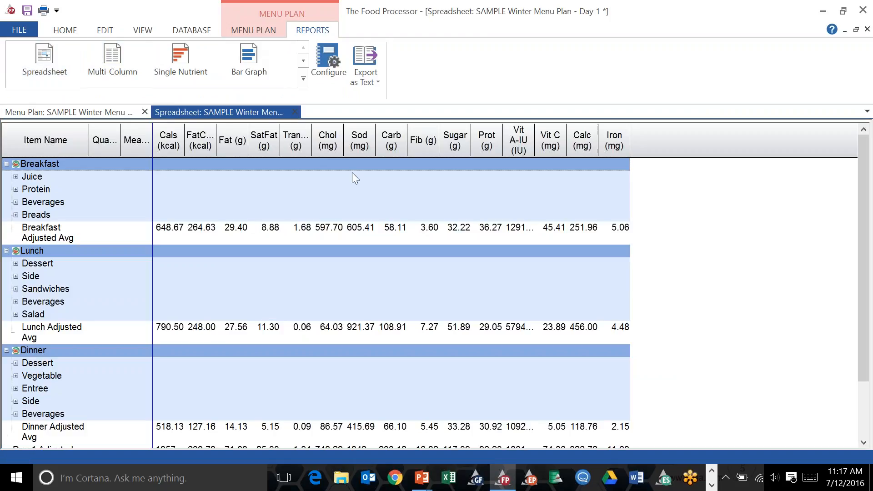
left_click(16, 177)
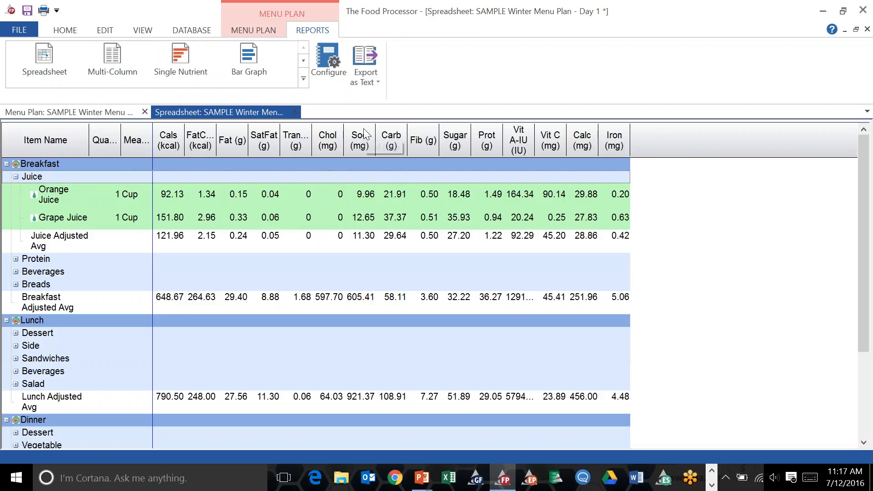
left_click(16, 176)
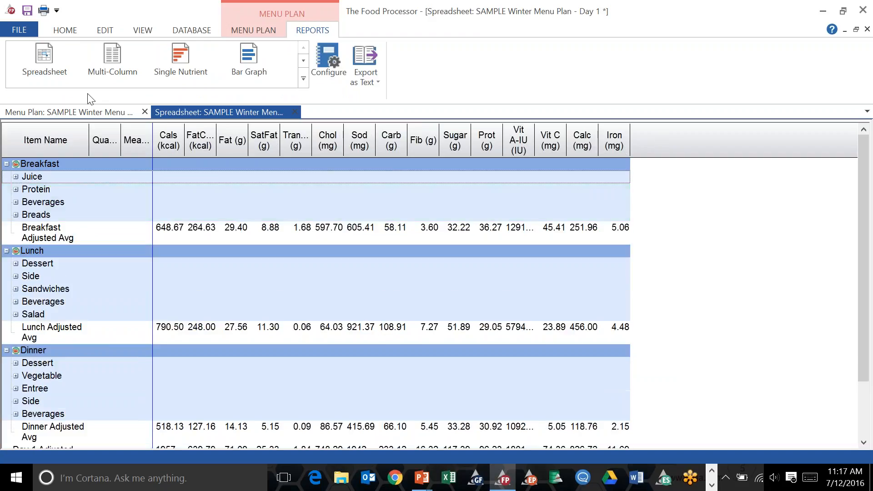
Open a Bar Graph report of the day's nutrients against RDA/AI and close it.
left_click(253, 64)
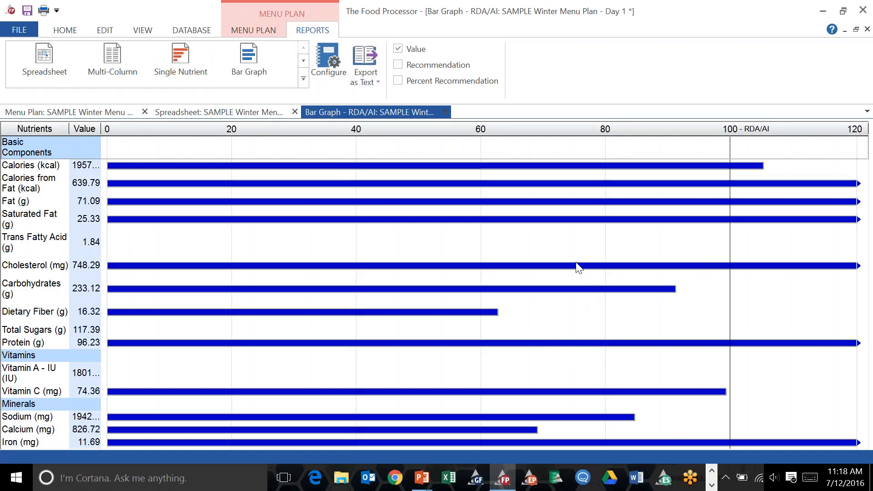
left_click(444, 112)
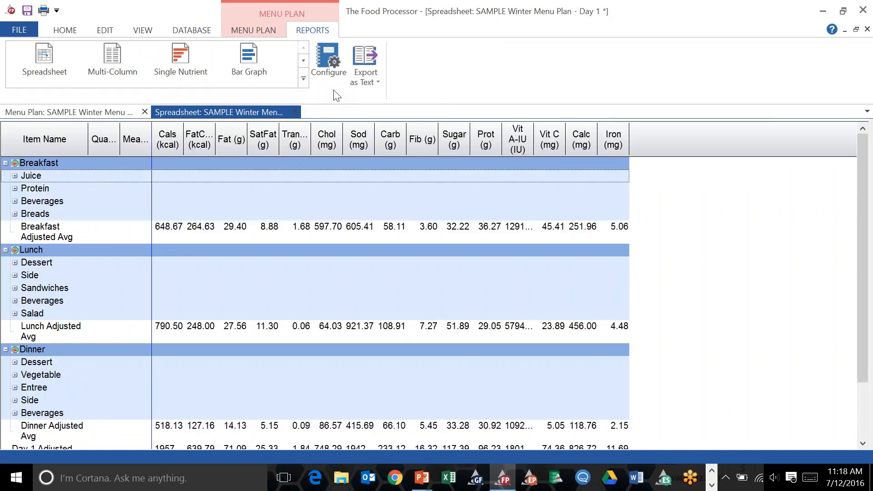
Open a Single Nutrient report for Calories and expand and collapse Breakfast.
left_click(191, 54)
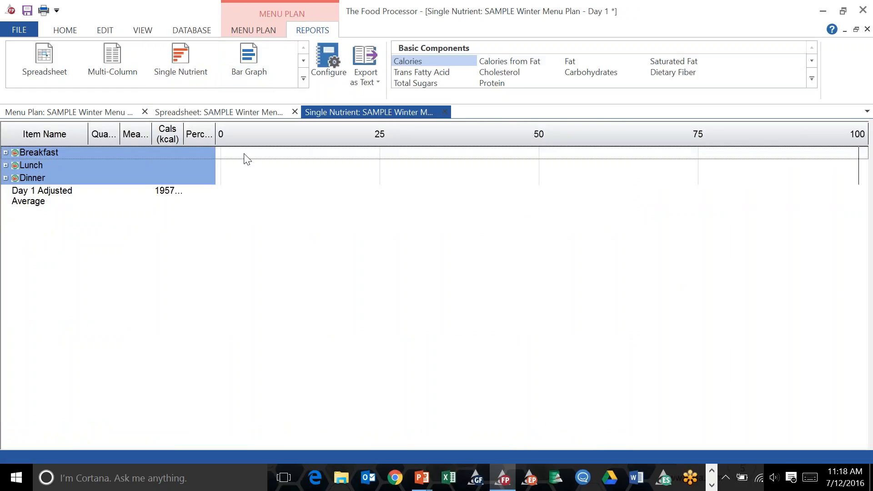
left_click(5, 152)
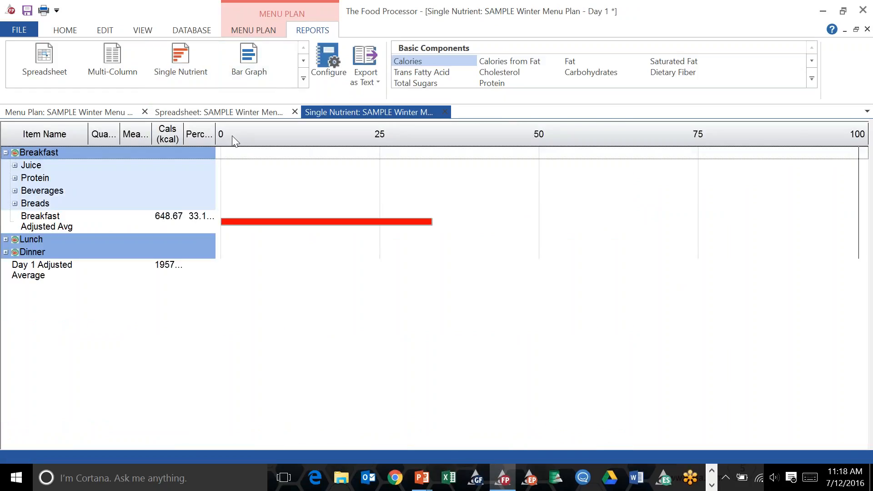
left_click(6, 152)
Open a Multi-Column nutrient report, then close the Multi-Column, Single Nutrient and Spreadsheet report tabs.
left_click(116, 63)
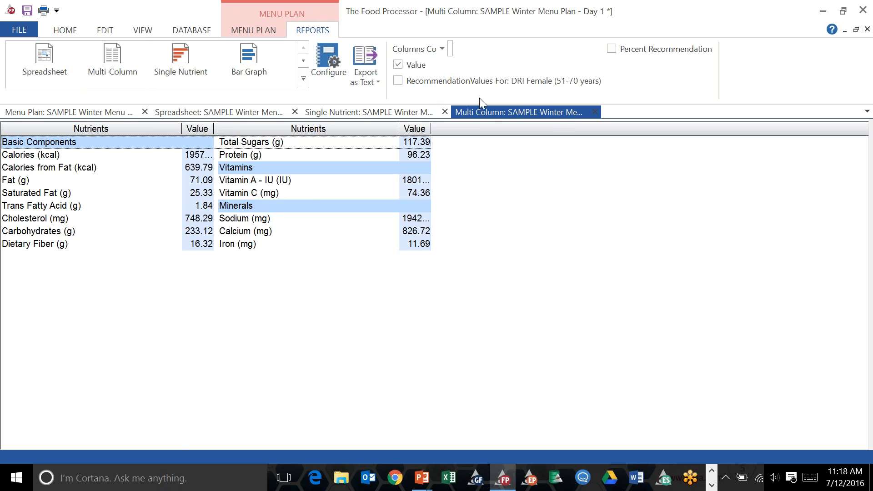
left_click(592, 112)
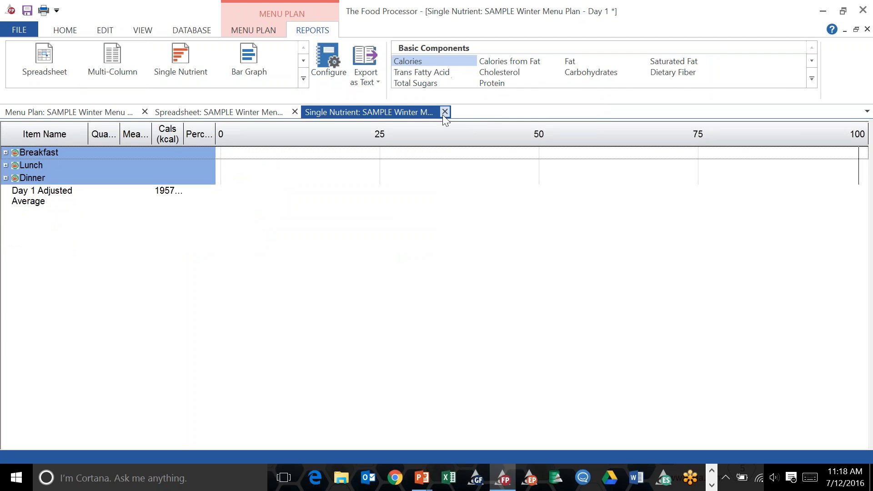
left_click(444, 113)
left_click(296, 112)
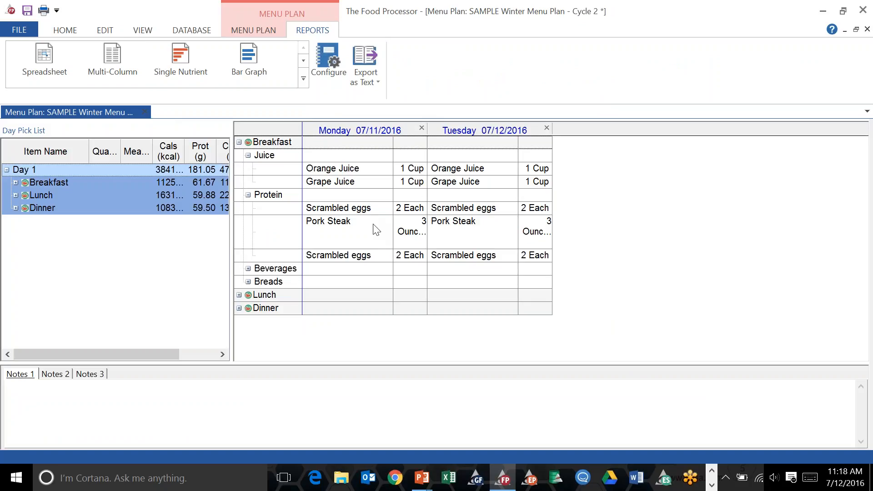
Try to export only the Menu Plan Cycle report section to a text file named SAMPLE Winter Menu Plan.
right_click(573, 210)
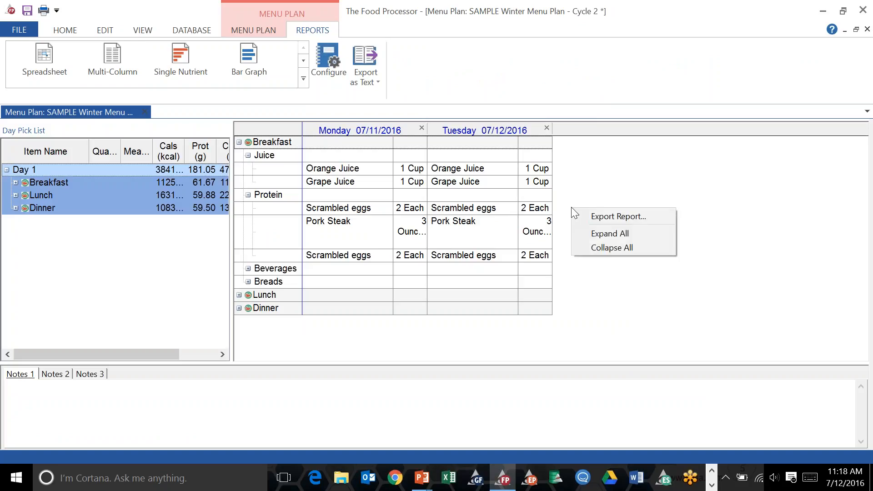
left_click(596, 215)
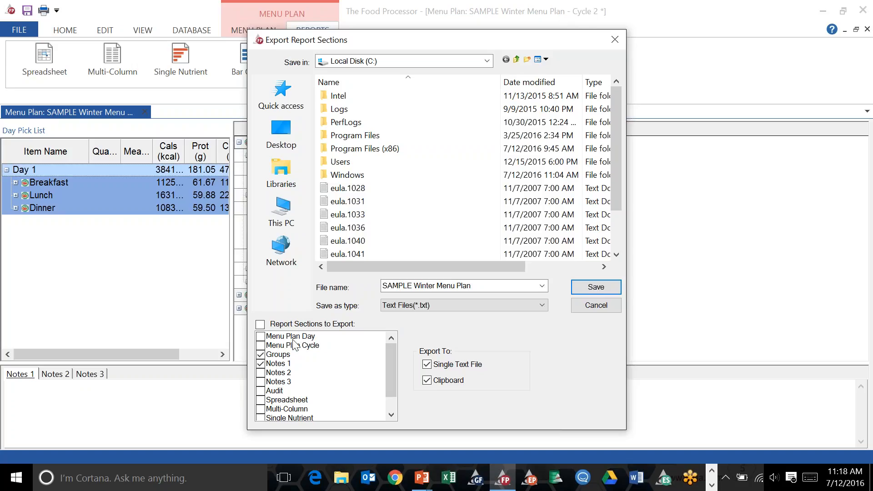
left_click(261, 355)
left_click(261, 364)
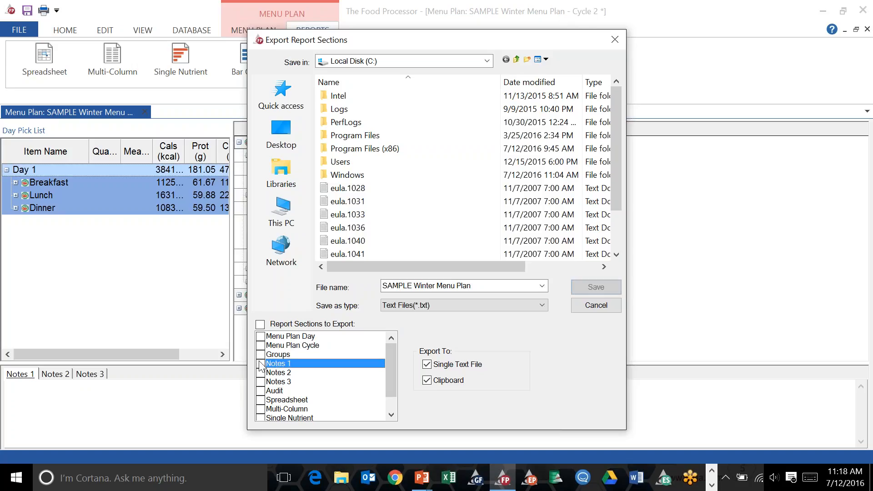
left_click(265, 346)
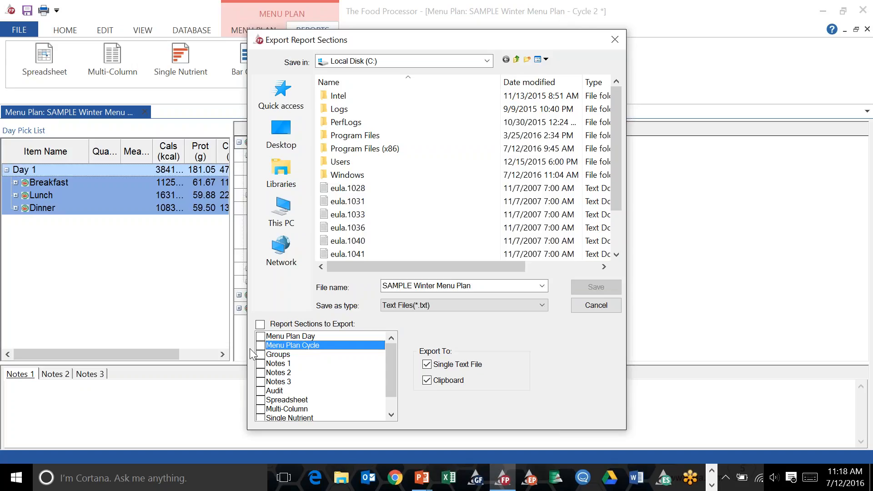
left_click(260, 345)
left_click(355, 371)
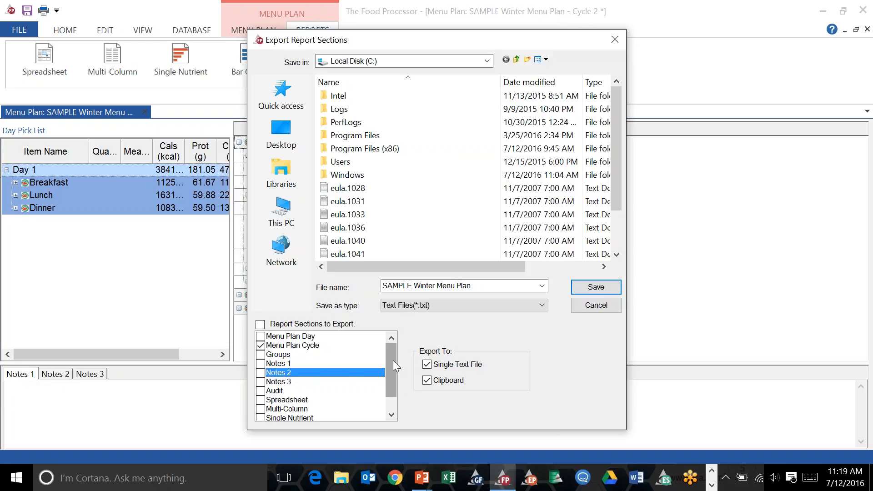
left_click(588, 288)
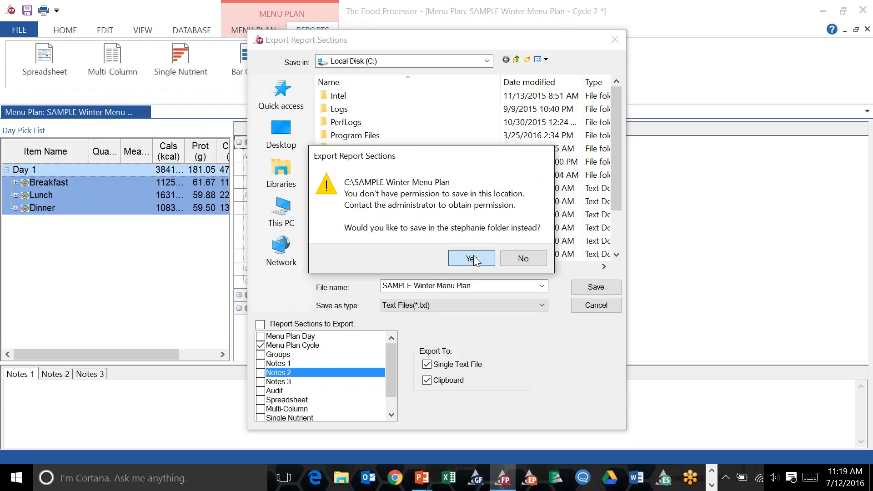
left_click(473, 256)
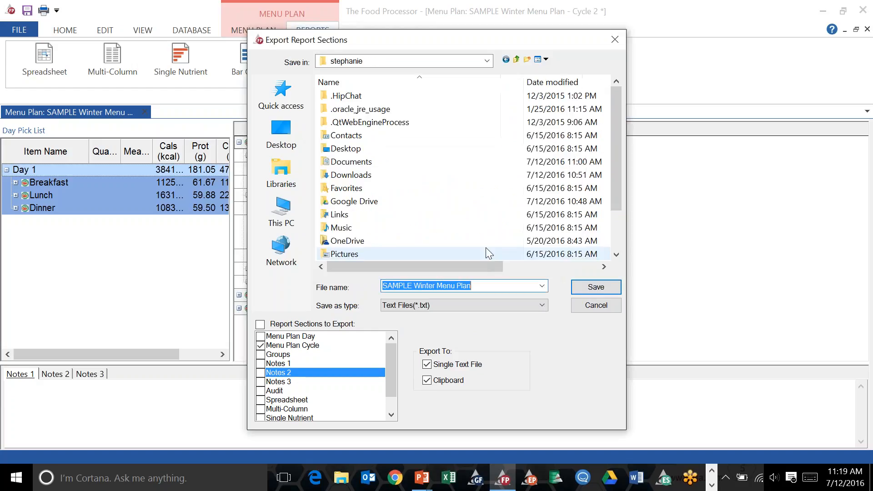
left_click(613, 40)
left_click(23, 29)
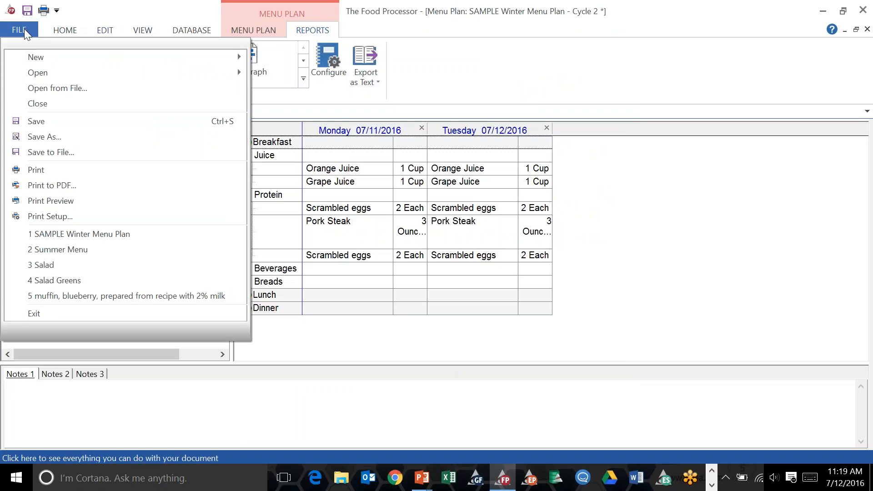
left_click(64, 188)
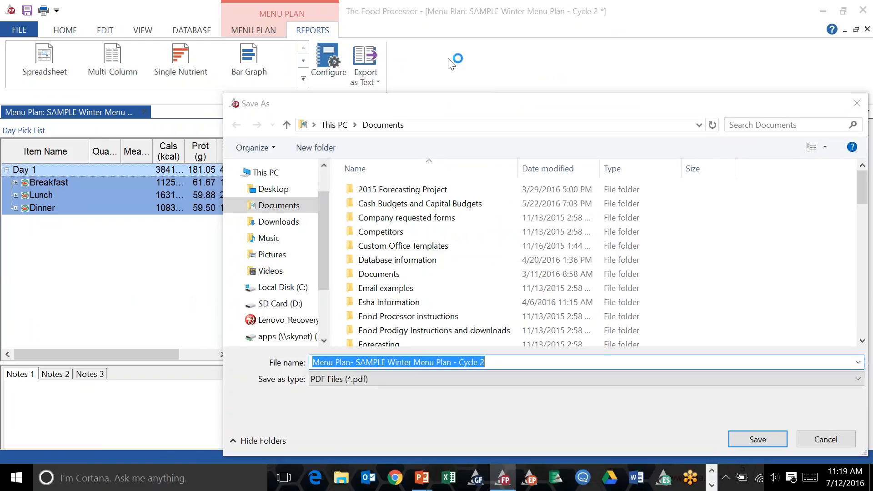
left_click_drag(505, 97, 291, 106)
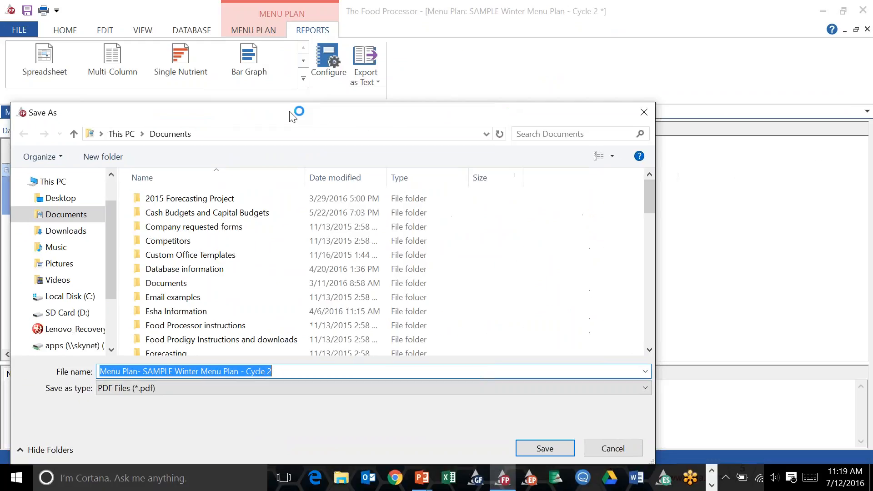
left_click(642, 113)
Print the Menu Plan Cycle section to PDF in Documents under its default name, then return to The Food Processor.
left_click(20, 30)
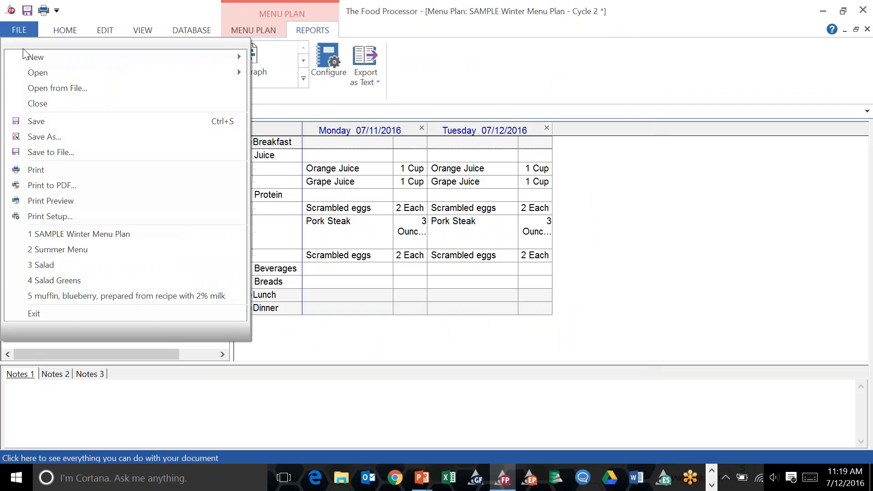
left_click(39, 182)
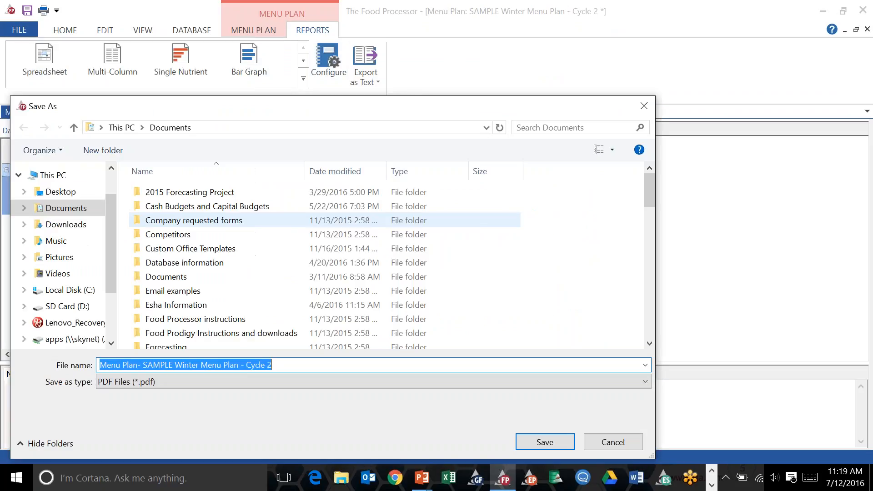
left_click(544, 442)
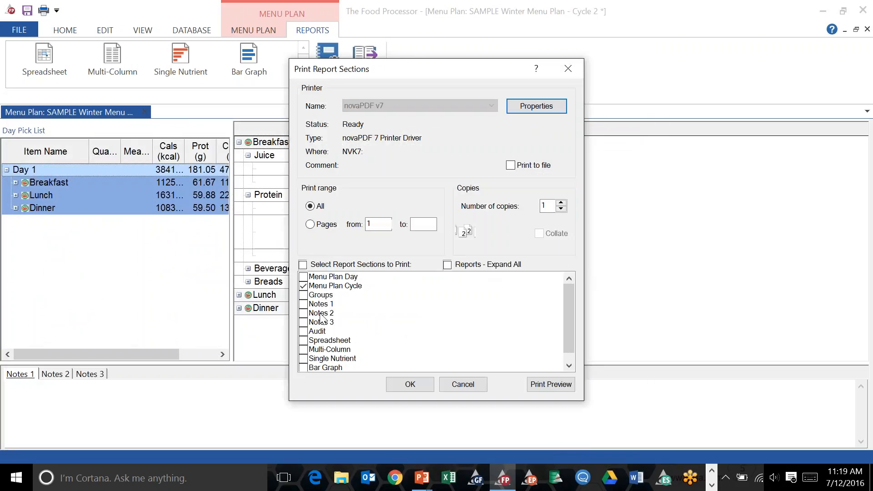
left_click(410, 385)
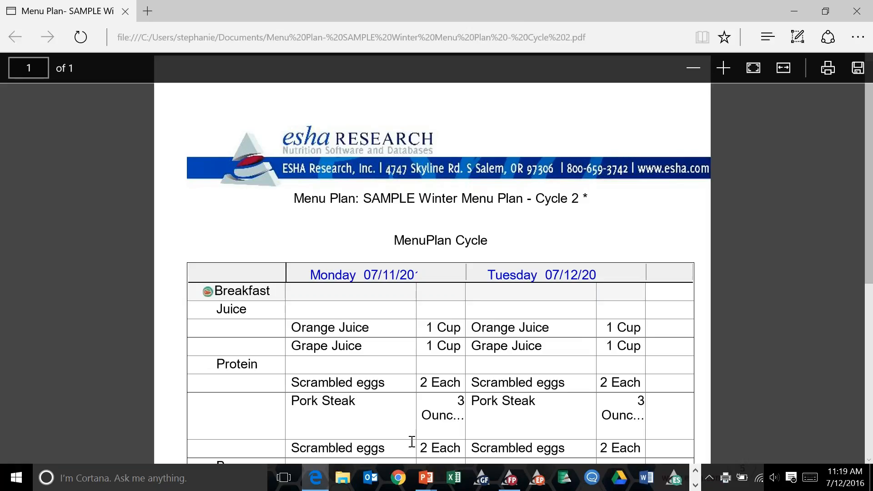
left_click(506, 483)
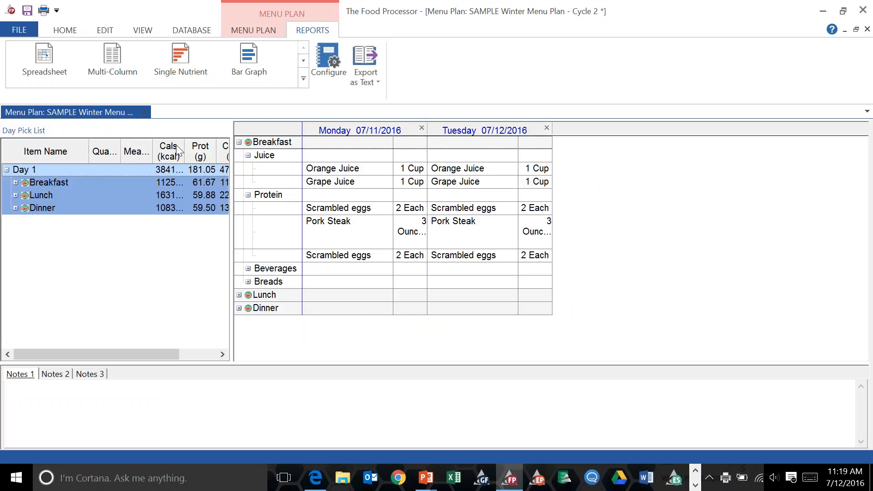
Expand Breakfast in the day pick list and close the menu plan, saving its changes.
left_click(15, 182)
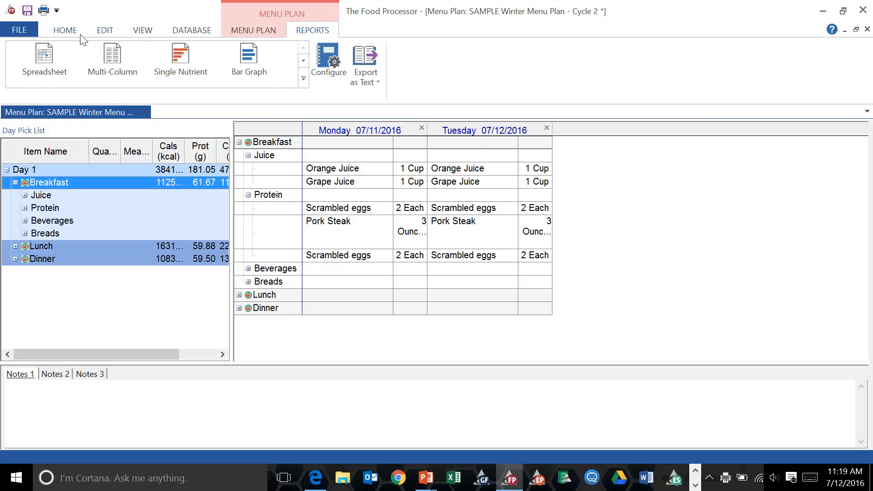
left_click(66, 30)
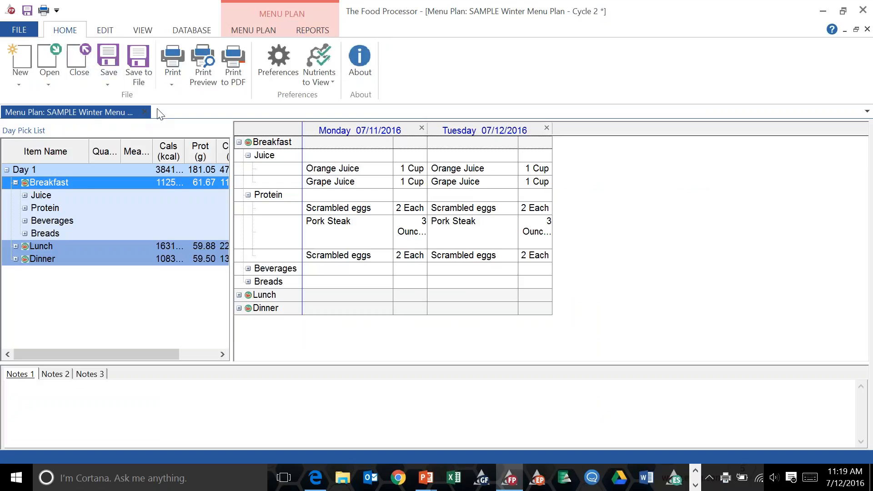
left_click(145, 111)
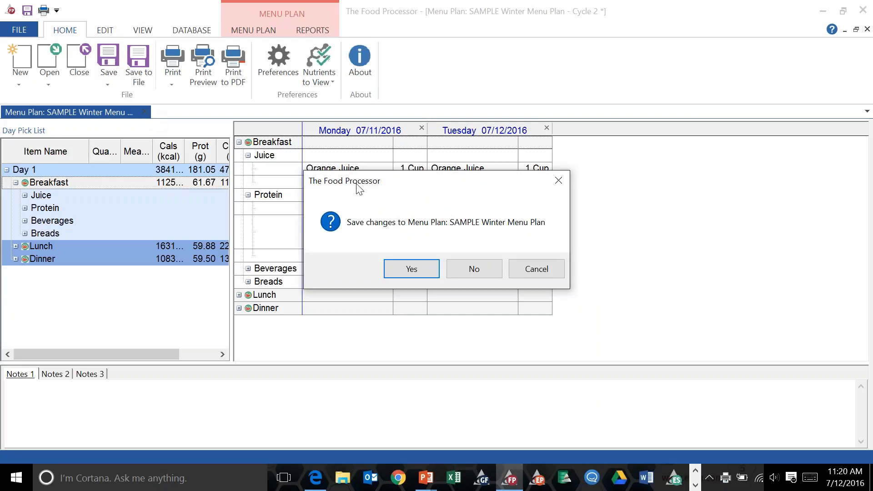
left_click(412, 266)
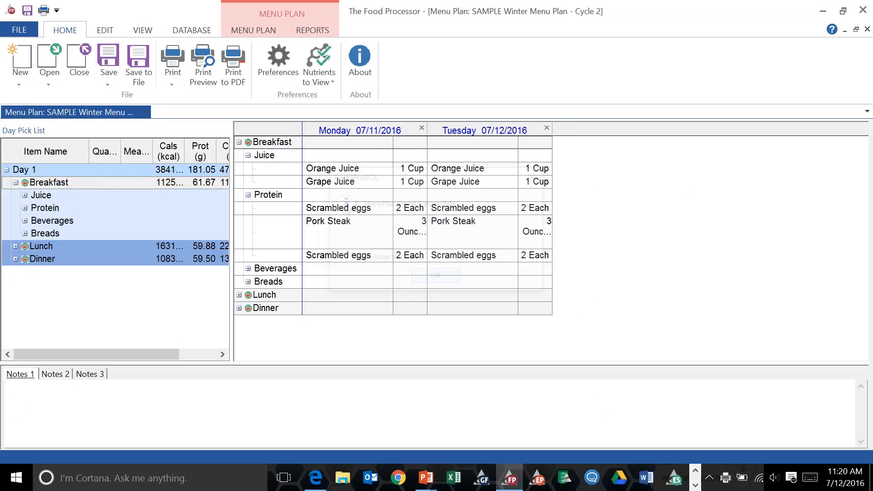
left_click(427, 276)
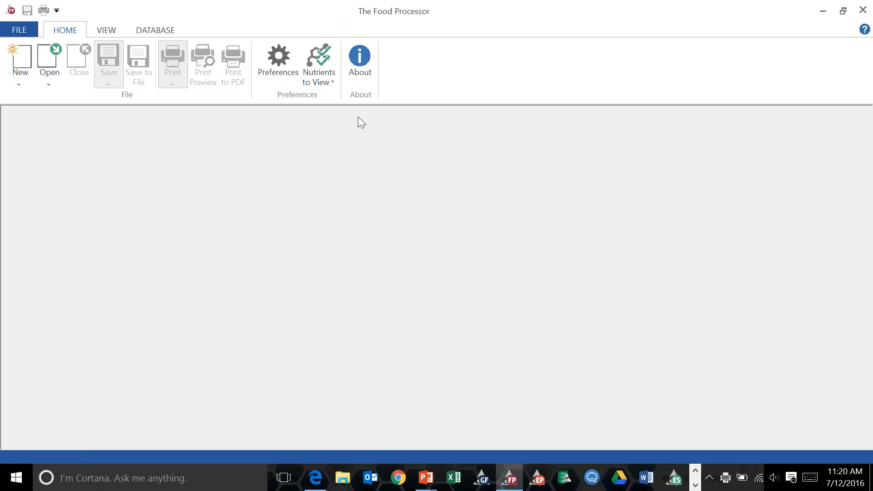
Open the SAMPLE Winter Menu Plan menu plan.
left_click(55, 83)
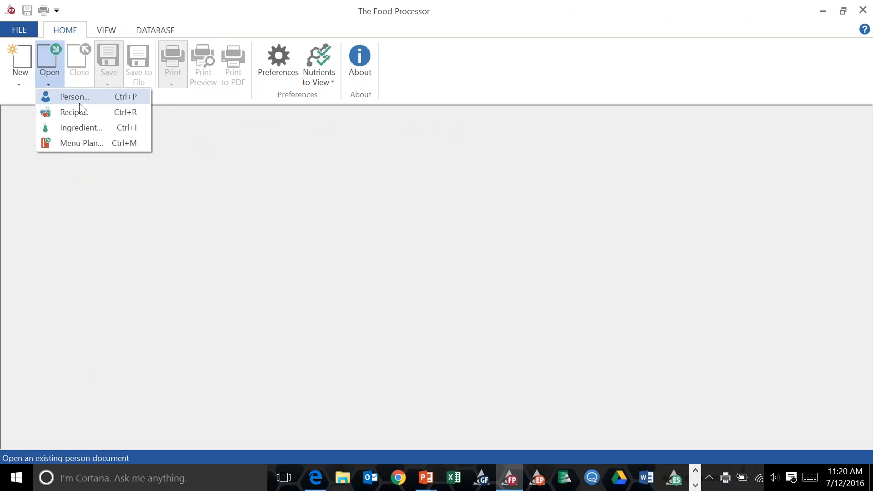
left_click(100, 143)
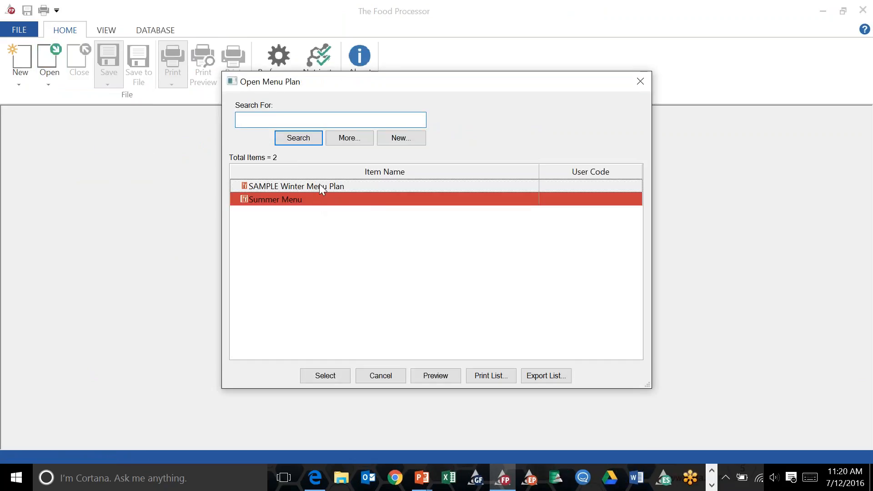
left_click(319, 187)
left_click(321, 376)
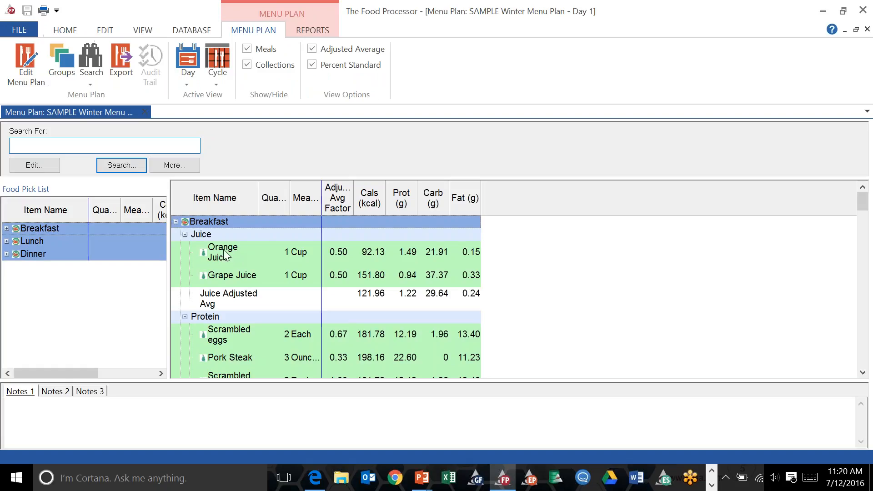
left_click(224, 250)
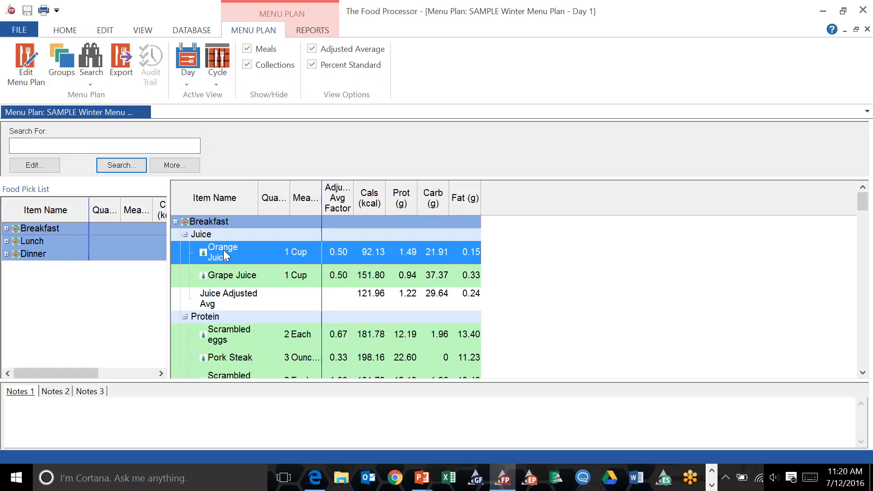
right_click(223, 251)
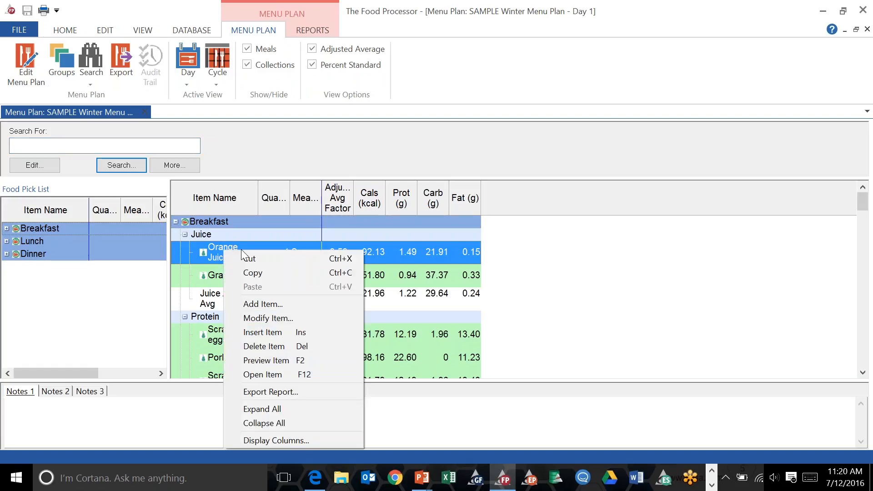
left_click(245, 248)
right_click(238, 253)
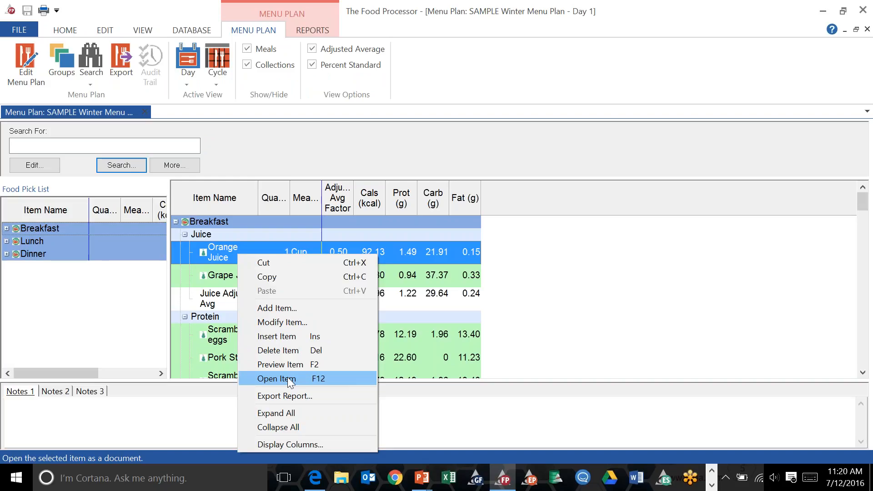
left_click(554, 230)
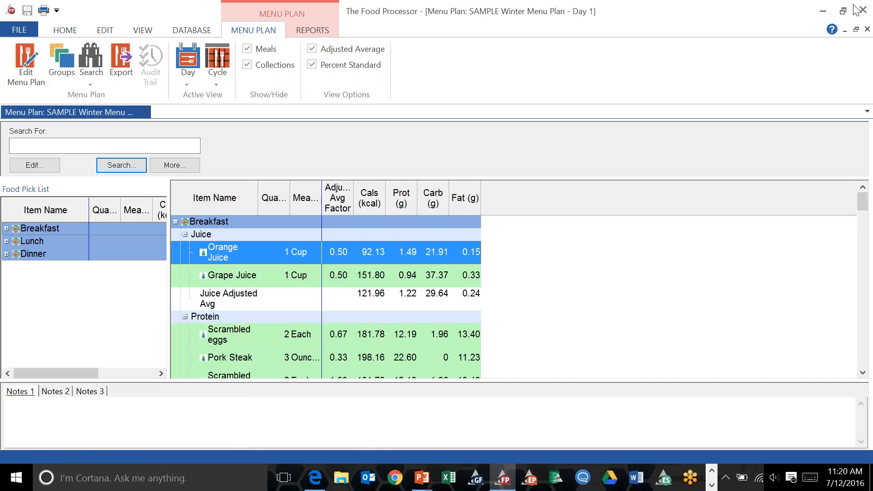
Try to delete the yogurt, greek, fruit, whole milk item from the Dessert collection.
left_click_drag(863, 207, 851, 245)
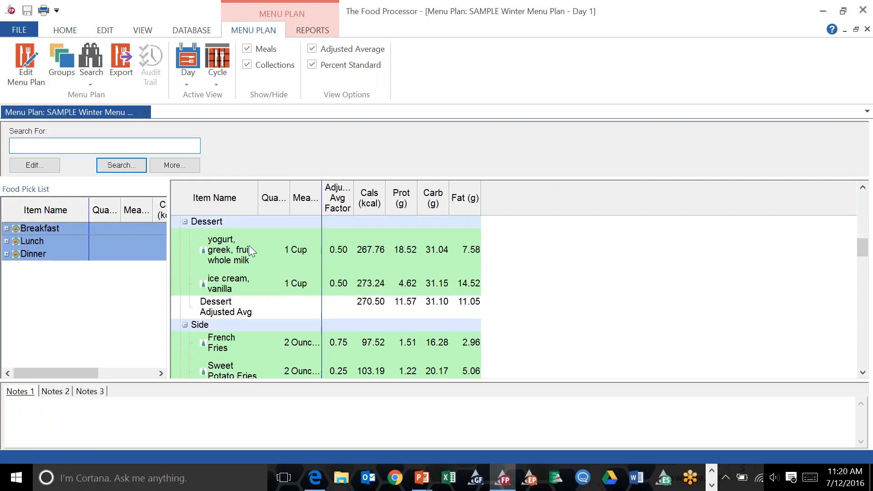
left_click(237, 255)
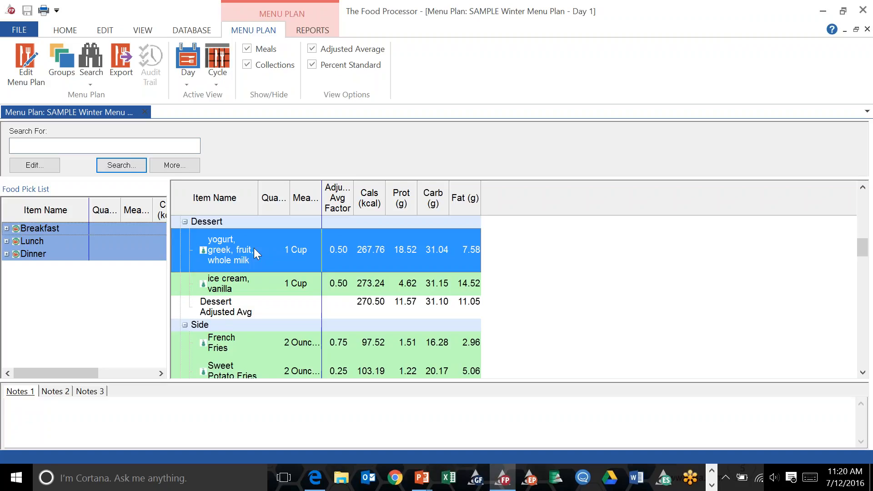
right_click(254, 247)
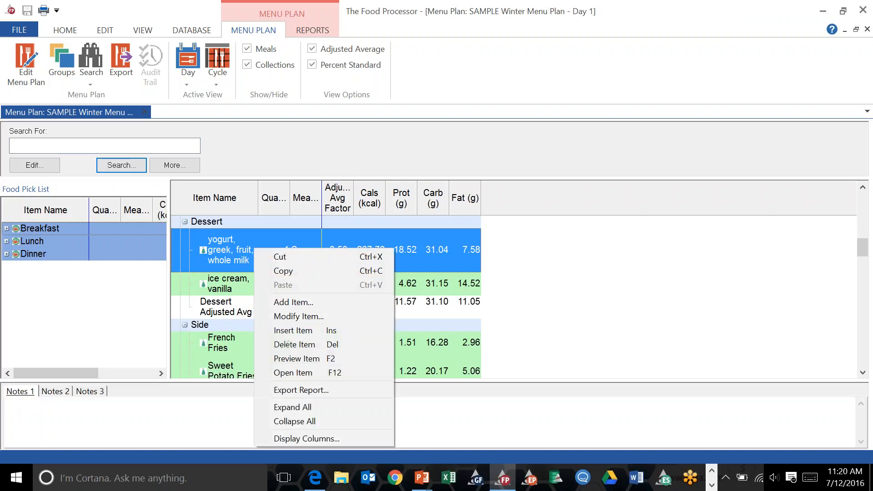
left_click(291, 342)
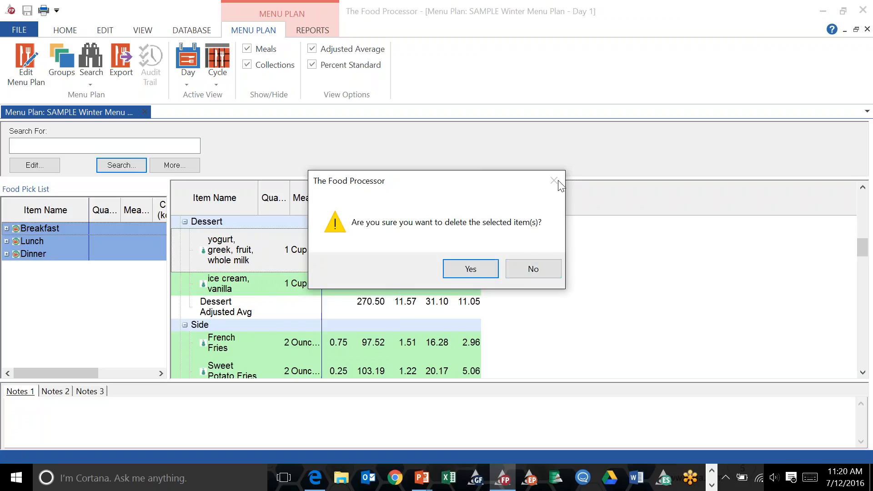
left_click(533, 269)
Open the yogurt, greek, fruit, whole milk ingredient, set its common name to Greek Yogurt, save it, and close it.
right_click(261, 249)
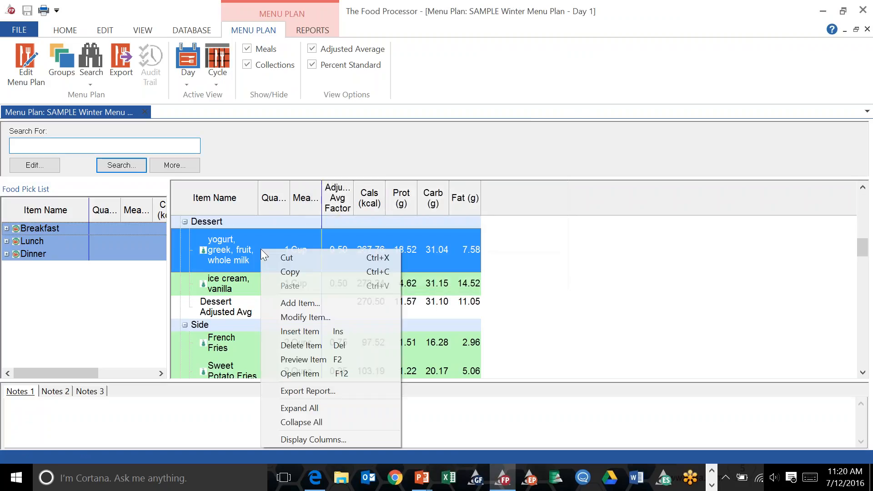
left_click(320, 373)
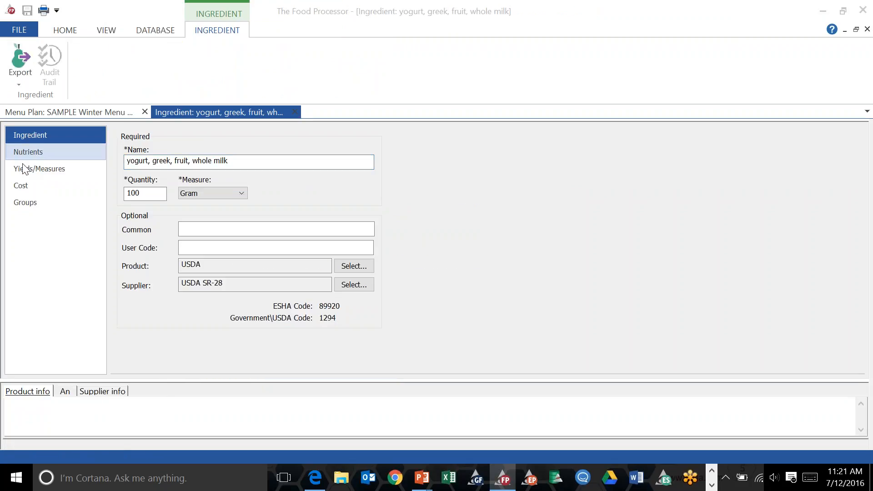
left_click(196, 231)
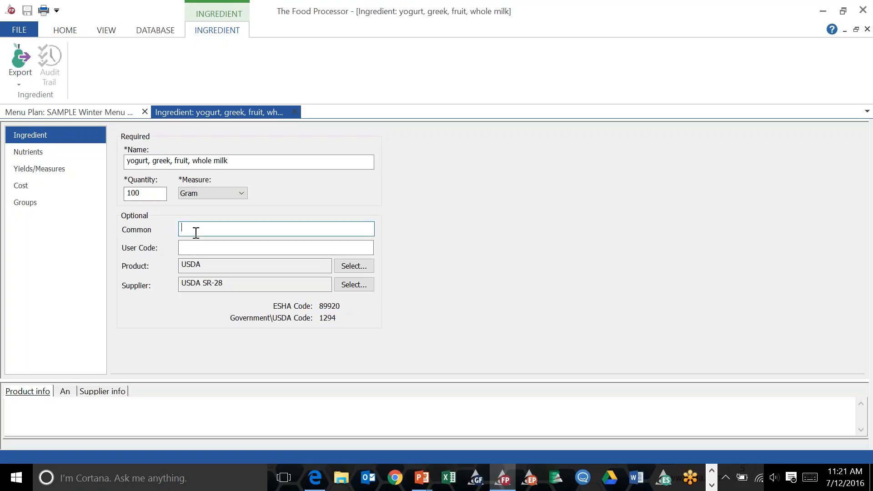
type("Greek Yogurt")
left_click(20, 30)
left_click(40, 122)
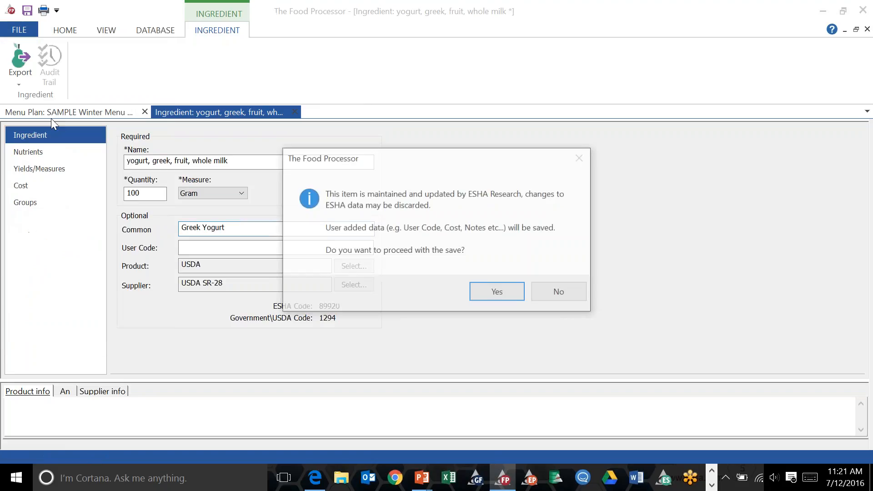
left_click(507, 291)
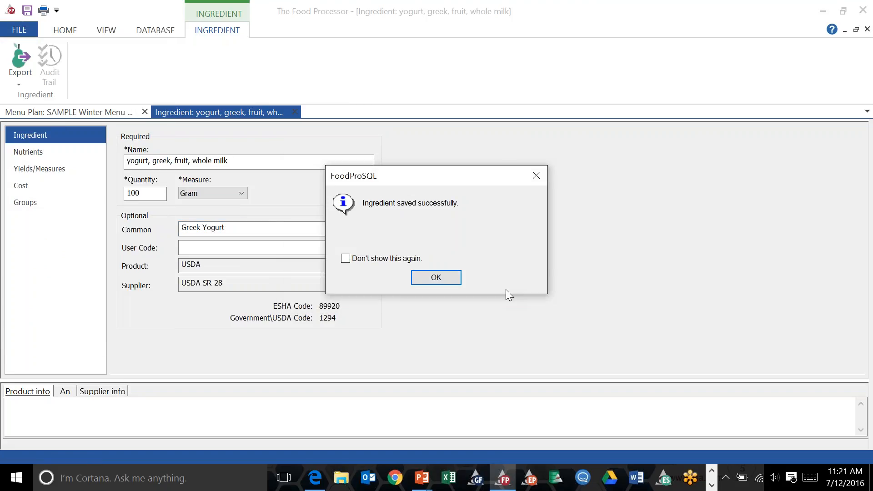
left_click(448, 278)
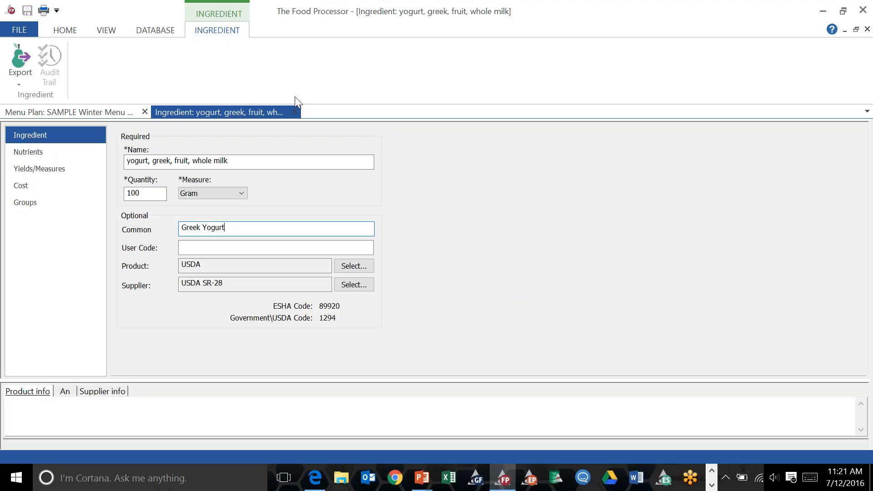
left_click(294, 112)
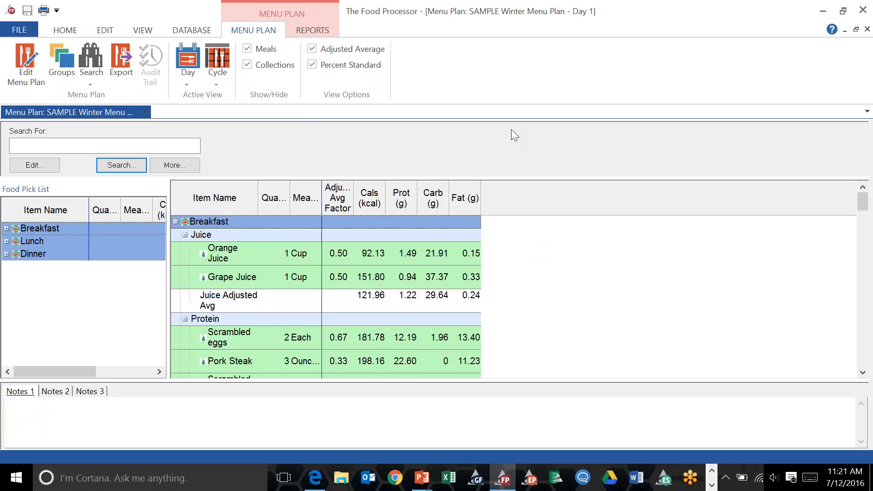
Add a new day to the SAMPLE Winter Menu Plan.
left_click(856, 7)
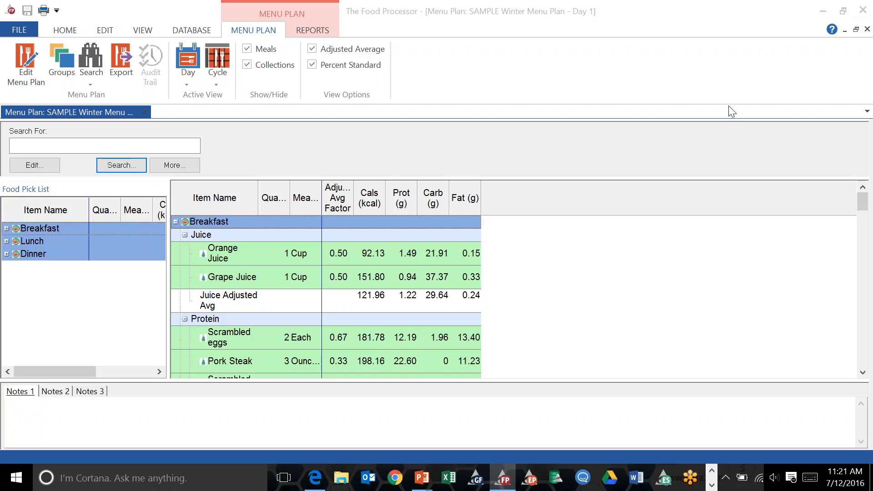
mouse_move(864, 202)
left_mouse_down()
mouse_move(864, 213)
mouse_move(863, 200)
left_mouse_up()
left_click(168, 5)
left_click(187, 84)
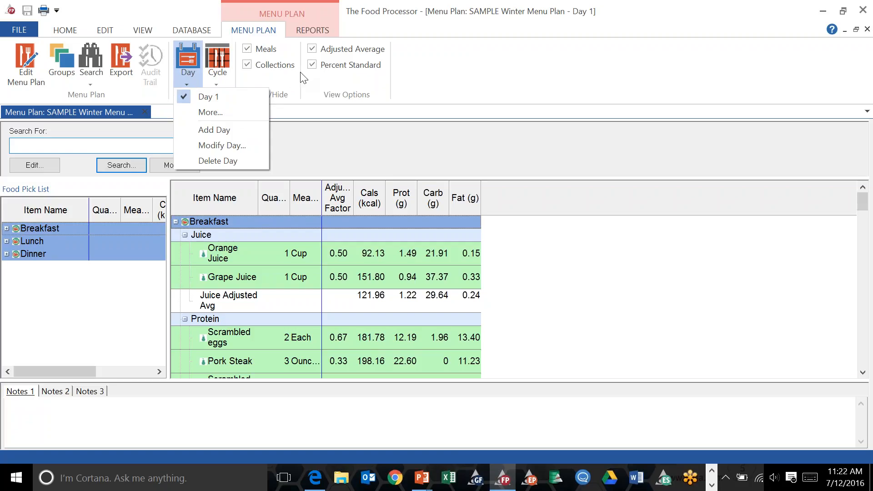
left_click(214, 130)
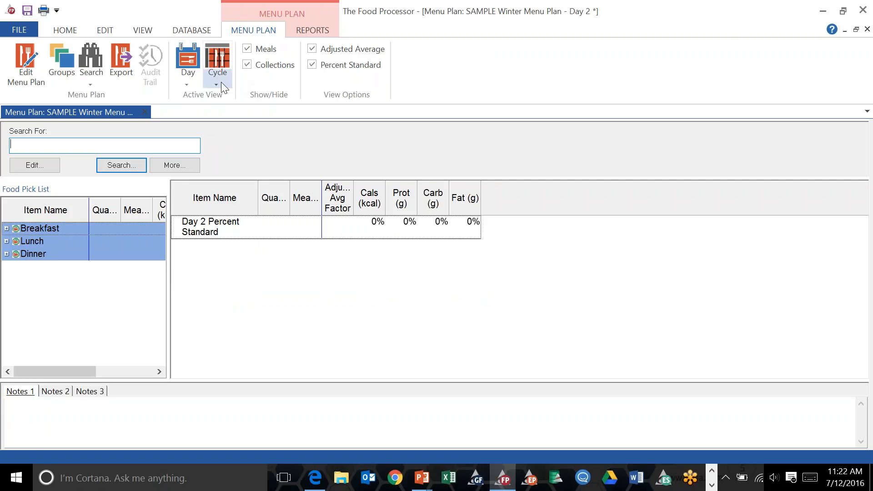
Add Scrambled eggs from the Breakfast Protein pick list to Day 2's Breakfast twice.
left_click(7, 229)
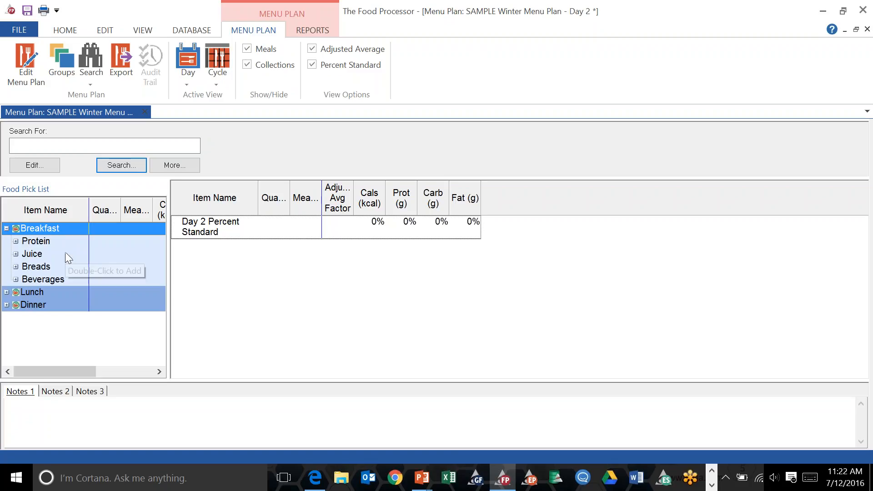
double_click(45, 243)
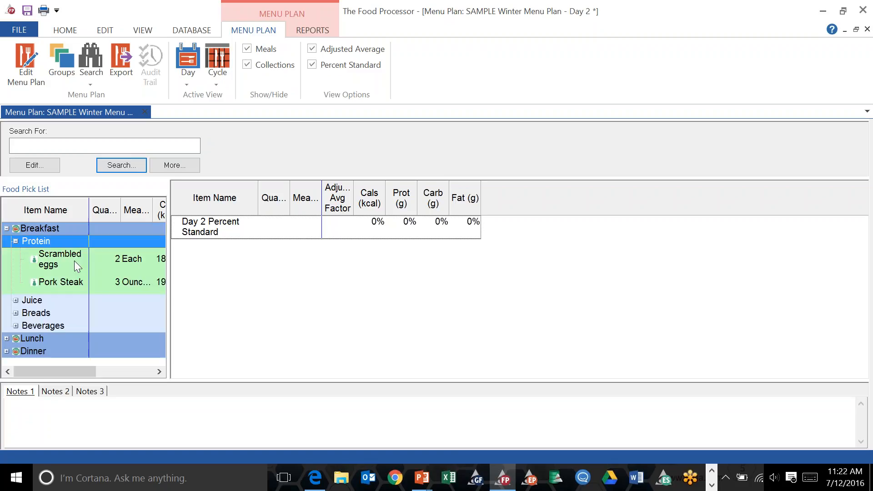
left_click(74, 261)
double_click(75, 261)
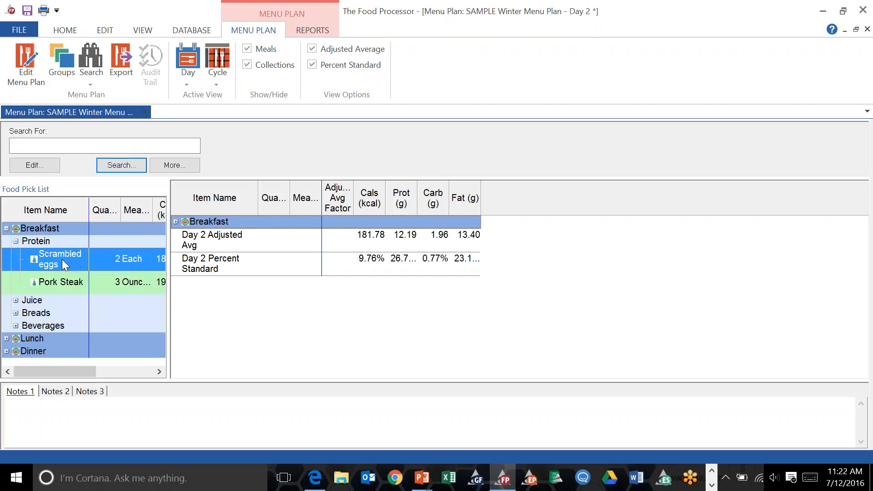
double_click(61, 260)
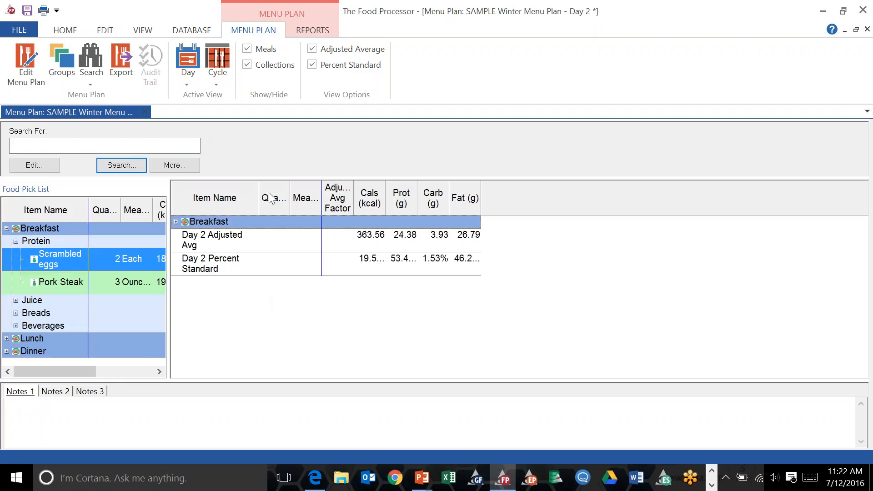
Delete the duplicate Scrambled eggs entry and move the remaining one out of Protein directly under Breakfast.
left_click(176, 222)
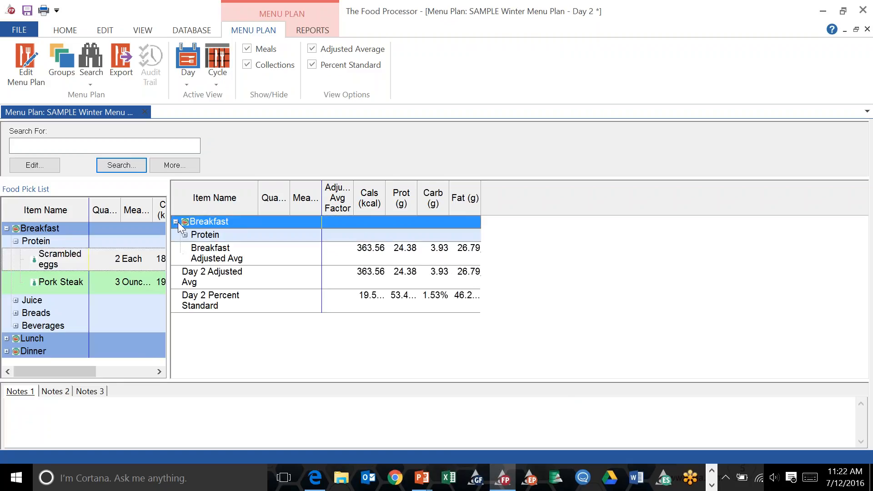
left_click(185, 236)
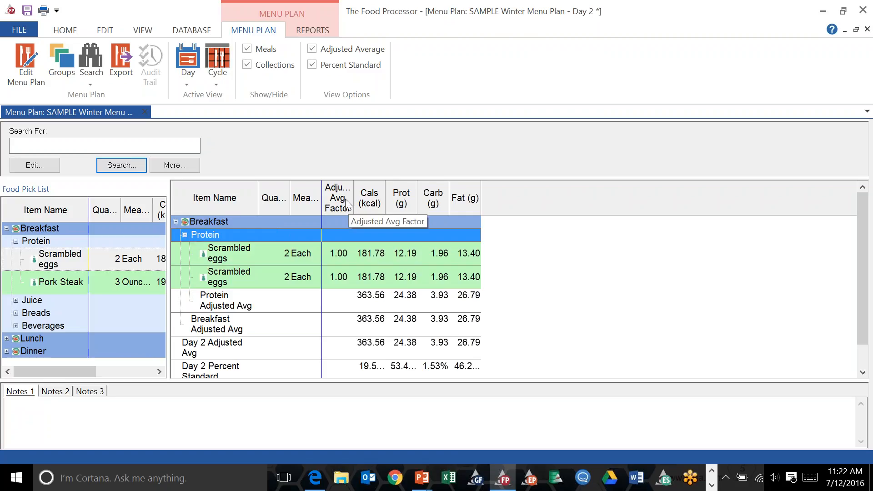
left_click_drag(353, 203, 369, 203)
left_click(210, 266)
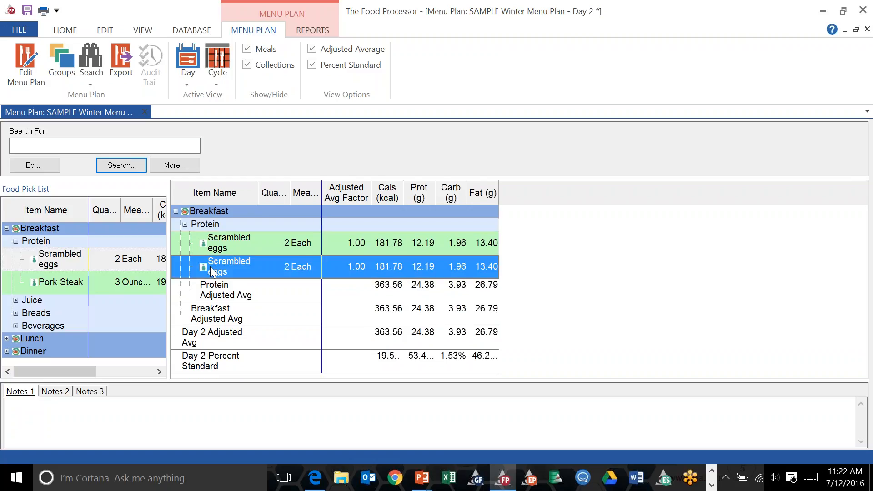
right_click(210, 267)
left_click(249, 109)
left_click(468, 269)
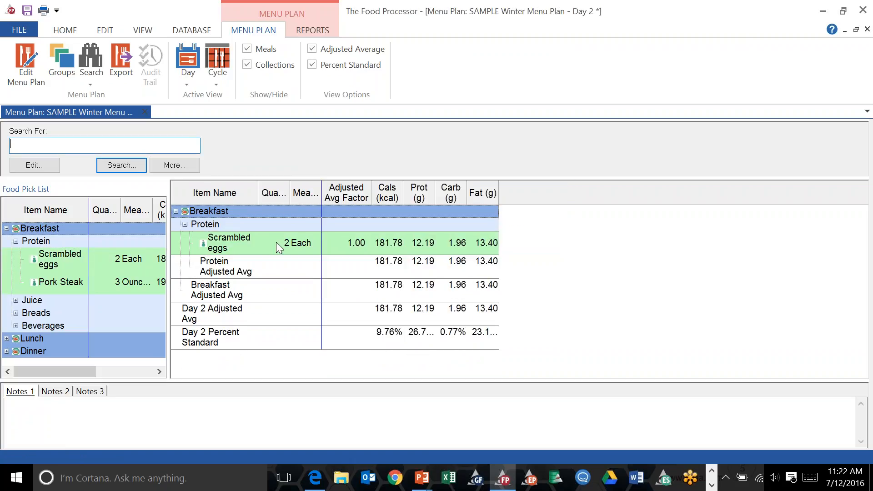
left_click_drag(359, 251, 345, 224)
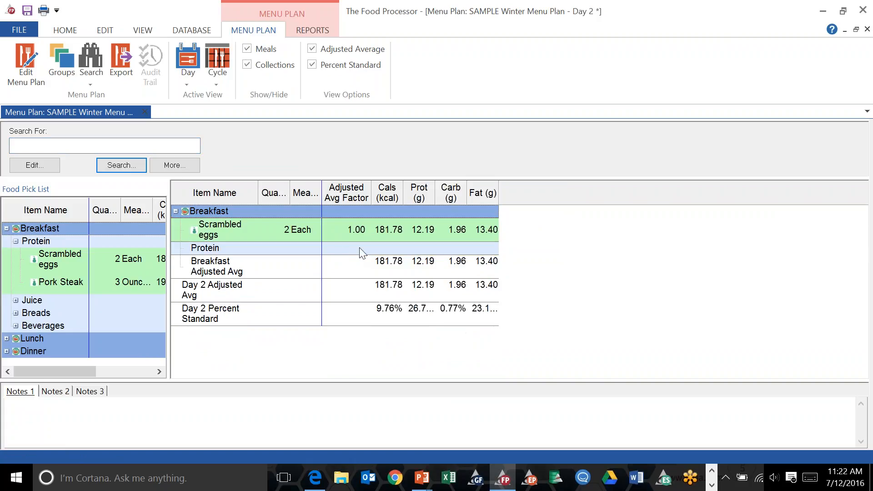
Add Pork Steak to Day 2 and move it out of Protein directly under Breakfast.
left_click(52, 281)
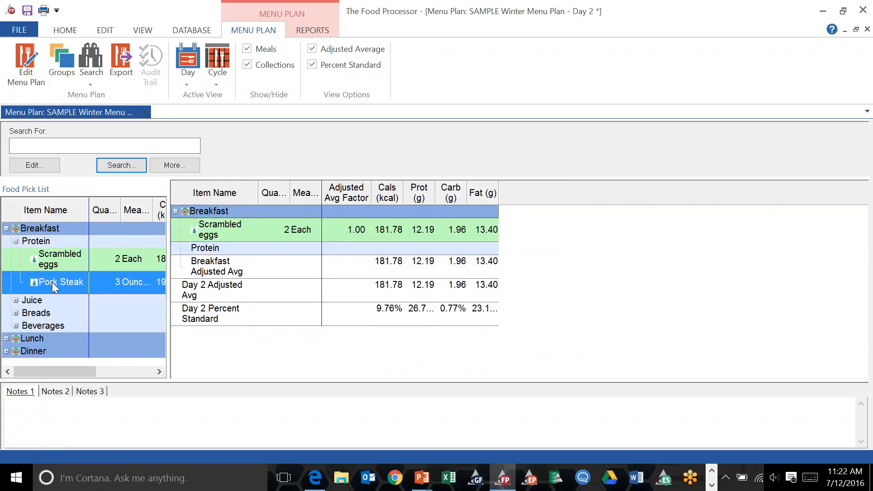
double_click(51, 282)
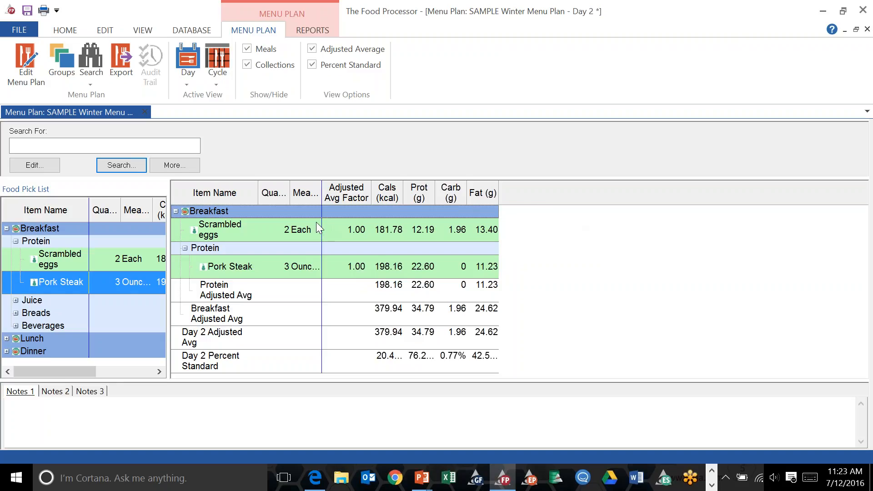
left_click_drag(169, 233, 353, 241)
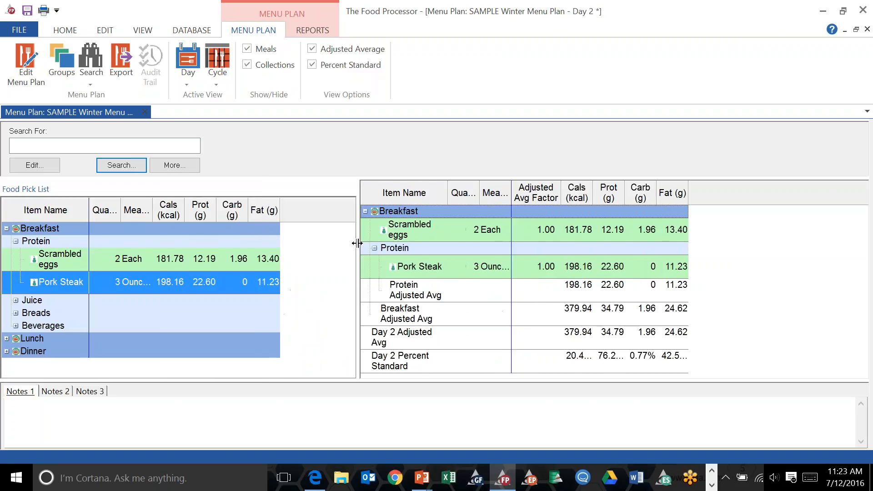
left_click(16, 300)
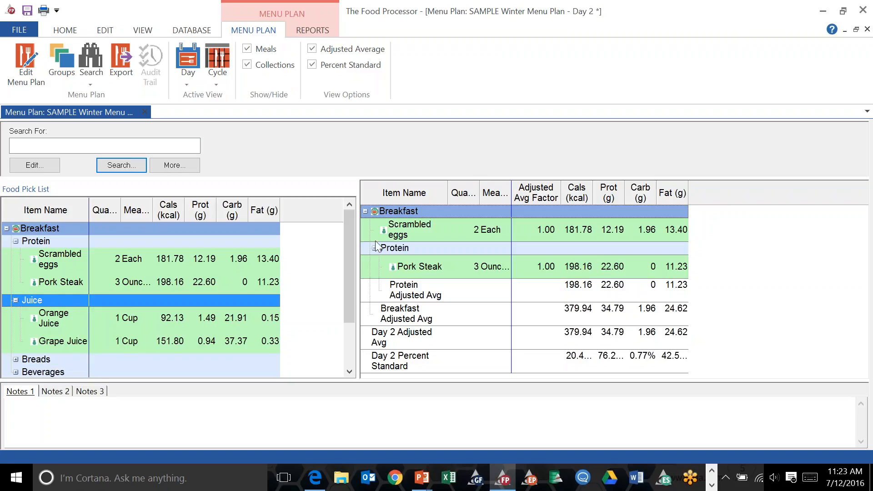
left_click_drag(412, 263, 422, 232)
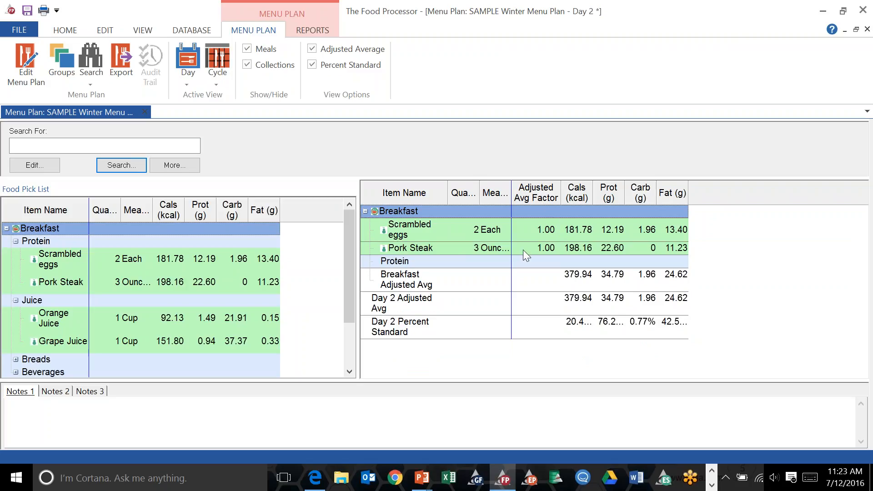
Set the Scrambled eggs' adjusted average factor to 75.
left_click(549, 232)
left_click(549, 232)
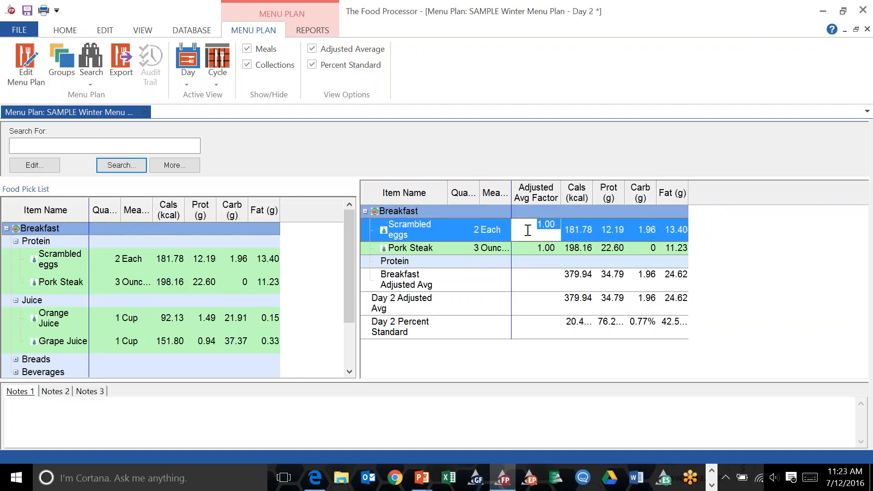
type("75")
left_click(541, 246)
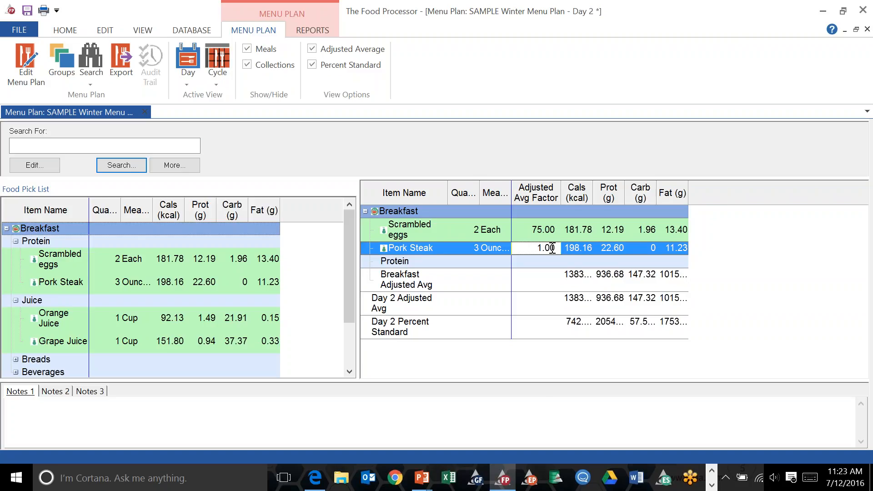
Set Pork Steak's adjusted average factor to 25.
left_click_drag(556, 244, 537, 246)
type("25")
key("Return")
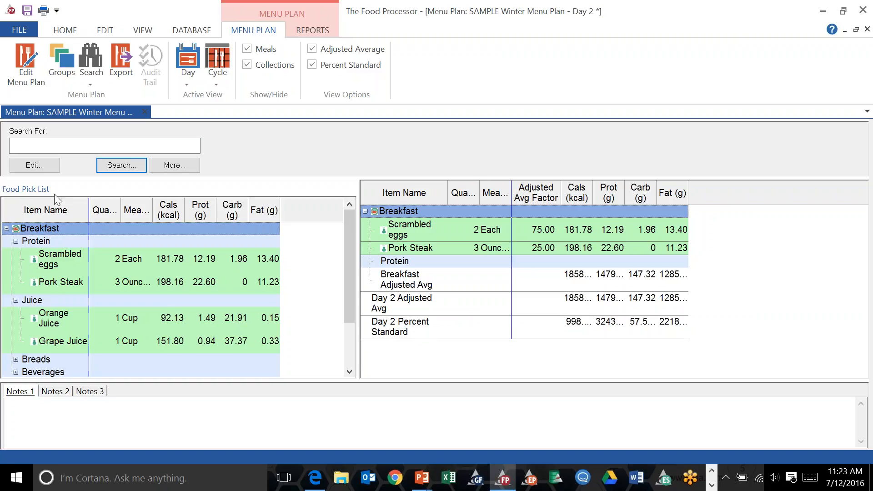
Close the menu plan, saving the changes to SAMPLE Winter Menu Plan.
left_click(145, 114)
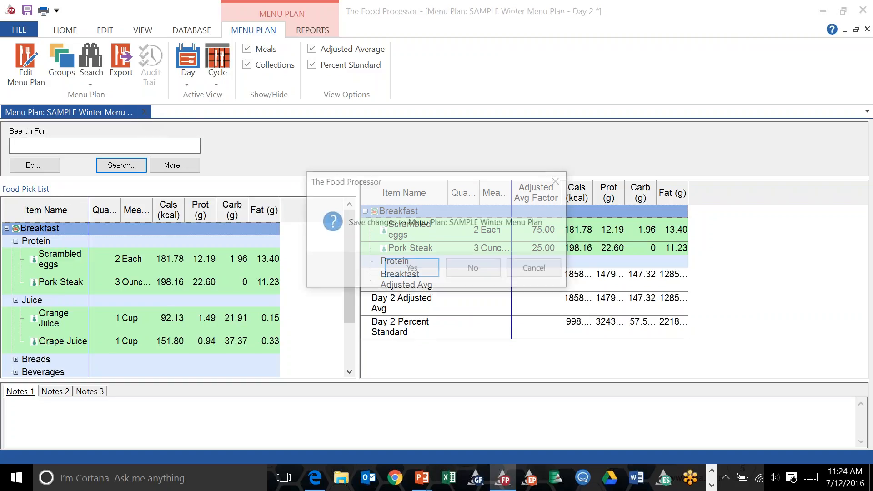
left_click(411, 268)
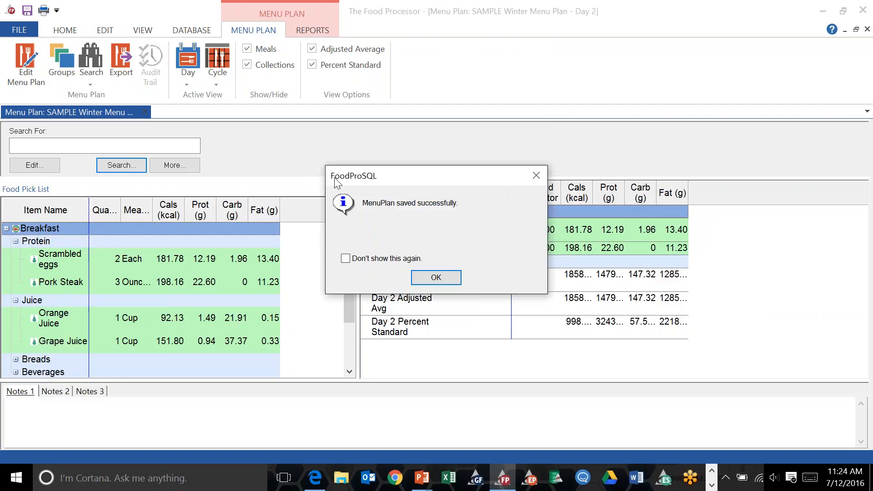
left_click(442, 282)
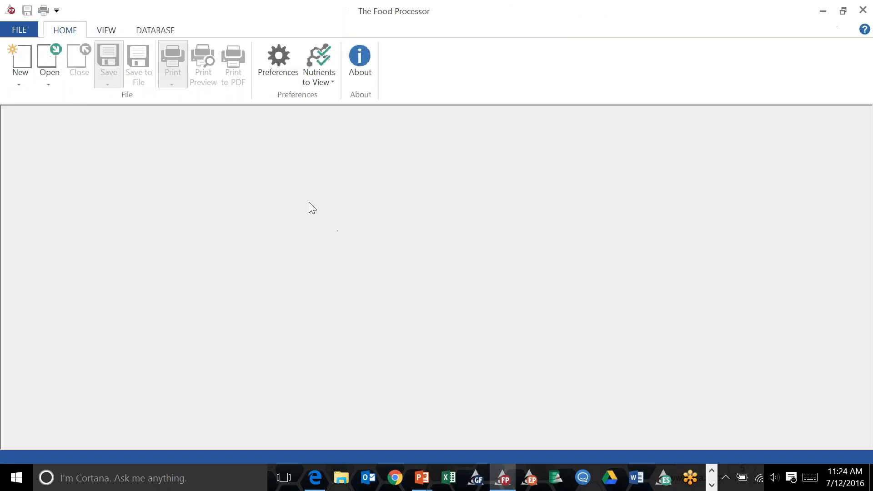
Reopen the SAMPLE Winter Menu Plan menu plan.
left_click(48, 78)
left_click(73, 142)
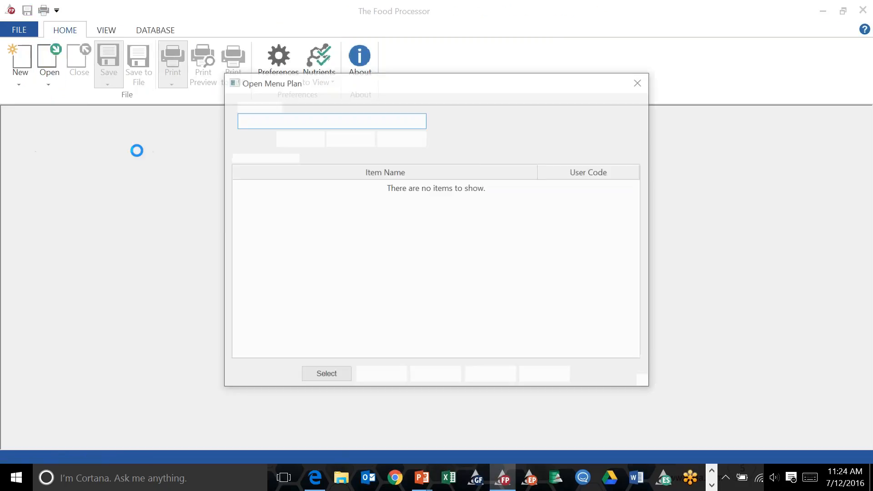
left_click(287, 187)
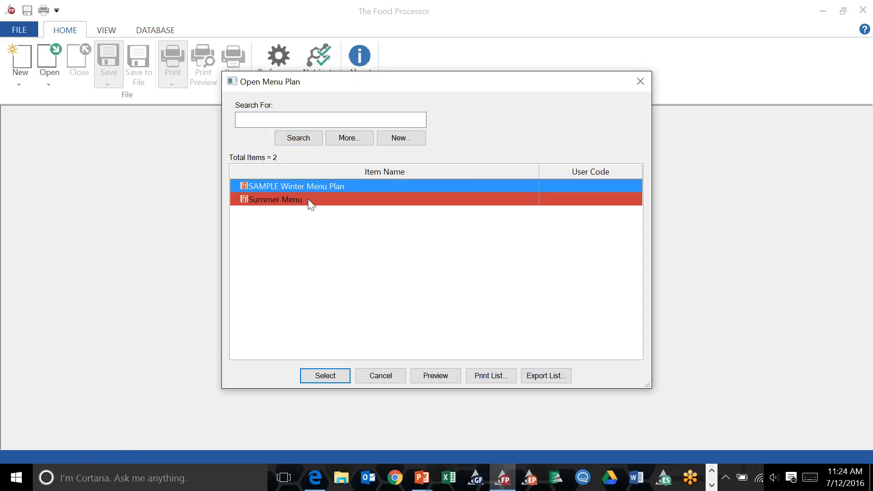
left_click(322, 375)
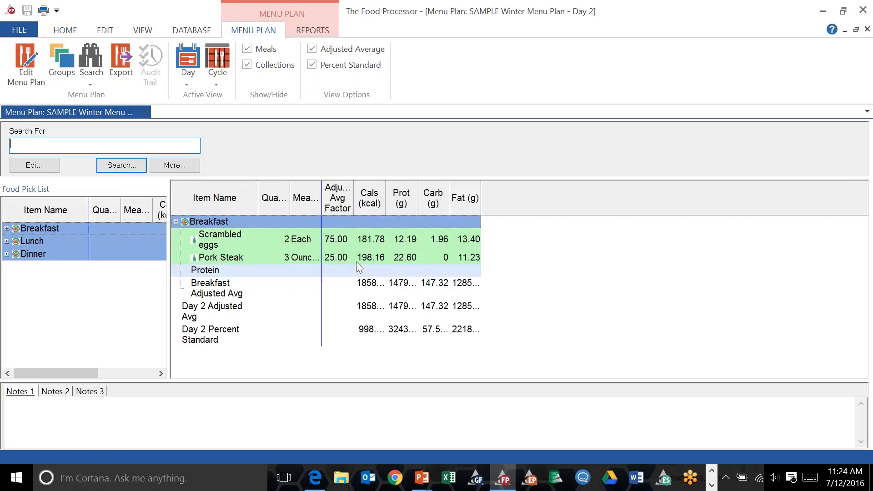
Browse the Breakfast food pick list, then switch to the Cycle 1 view and expand Day 1's Breakfast.
double_click(12, 230)
left_click(55, 253)
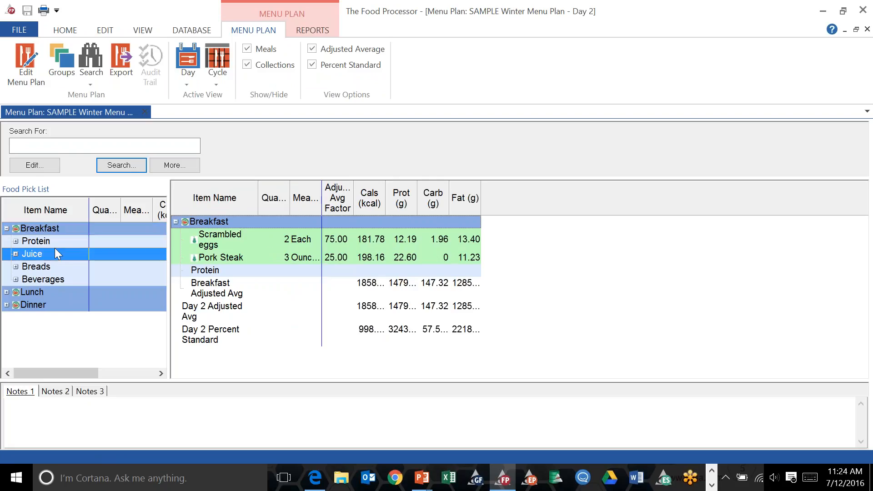
left_click(267, 240)
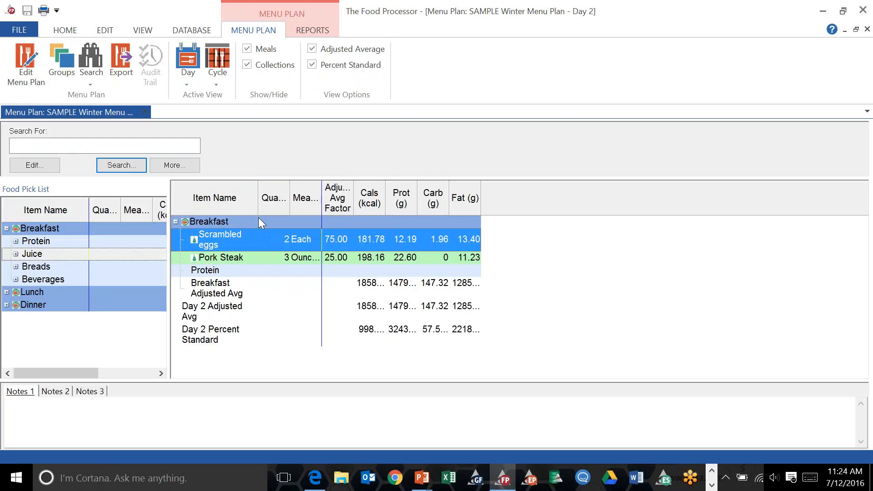
left_click(222, 83)
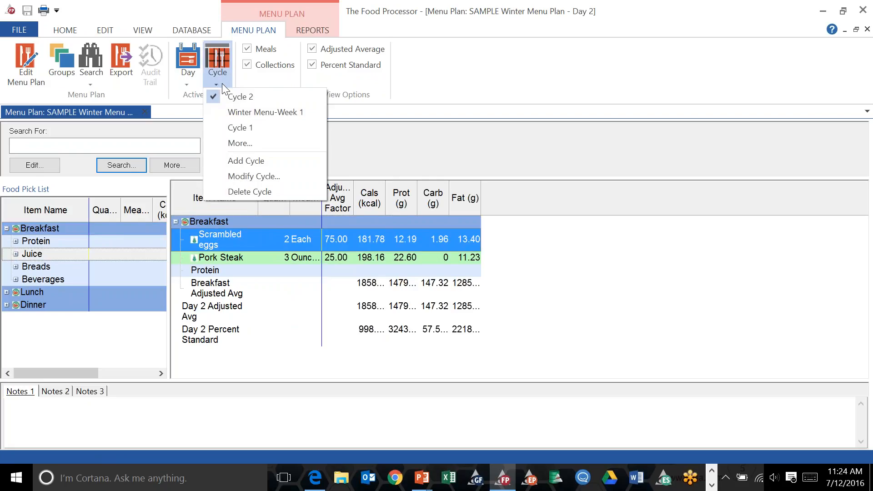
left_click(230, 122)
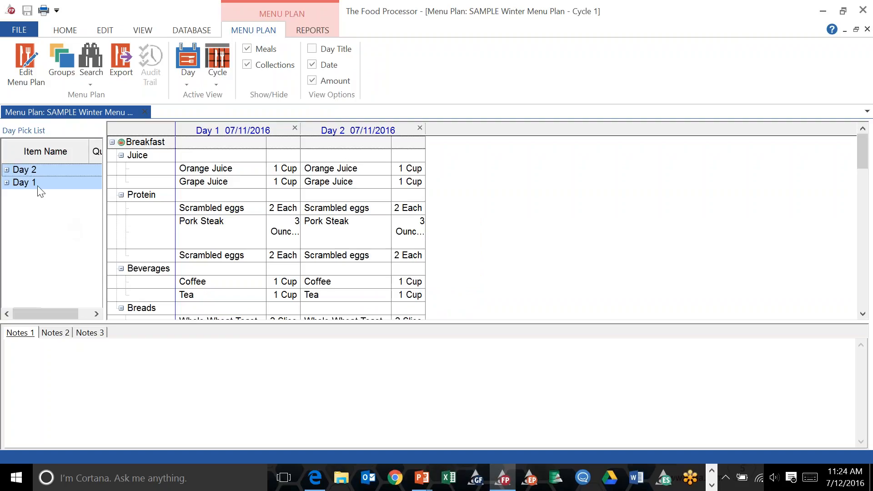
left_click(7, 182)
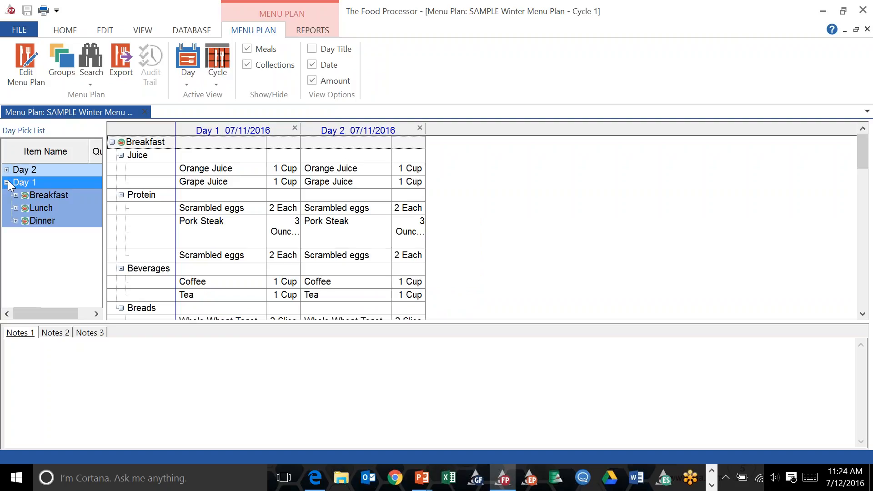
double_click(24, 195)
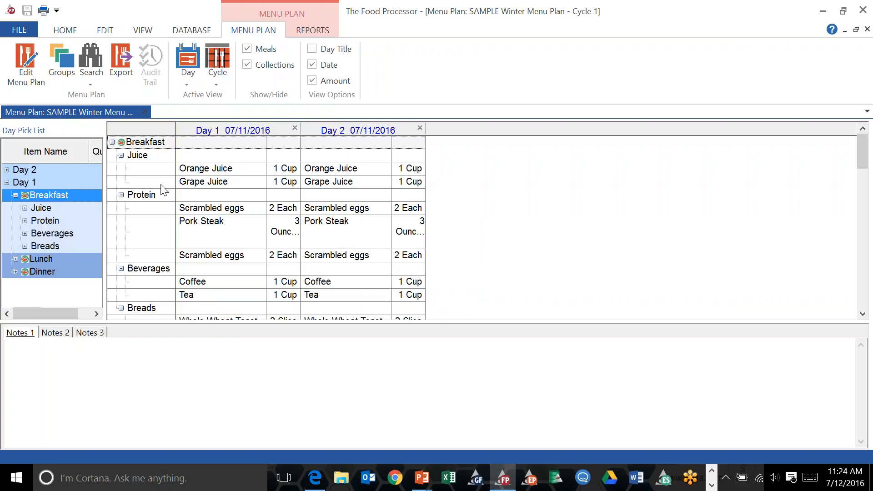
Close the menu plan and reopen SAMPLE Winter Menu Plan.
left_click(146, 111)
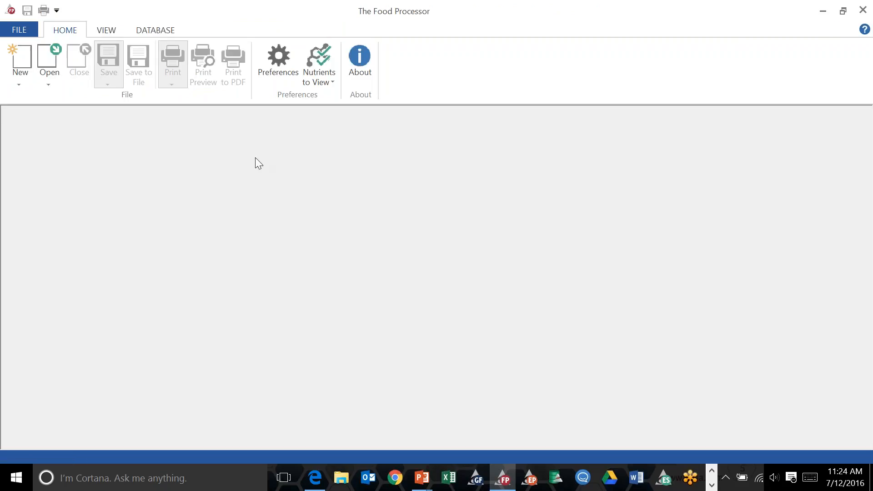
left_click(50, 83)
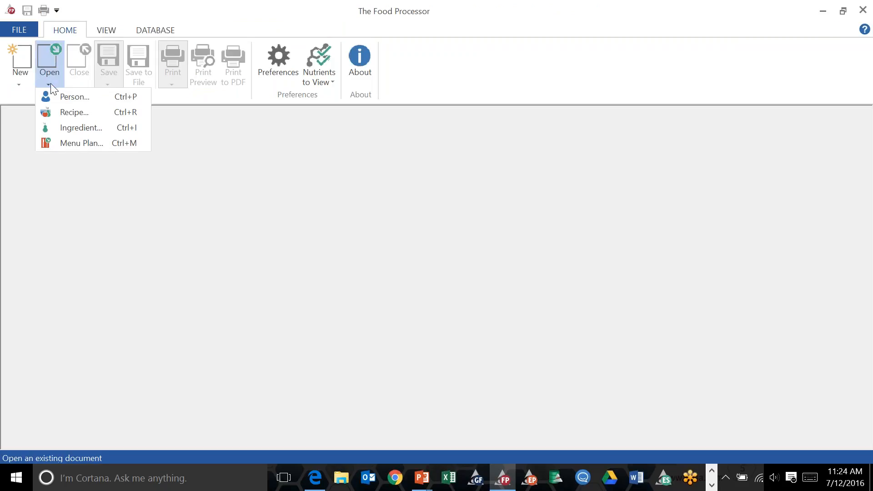
left_click(76, 143)
left_click(291, 189)
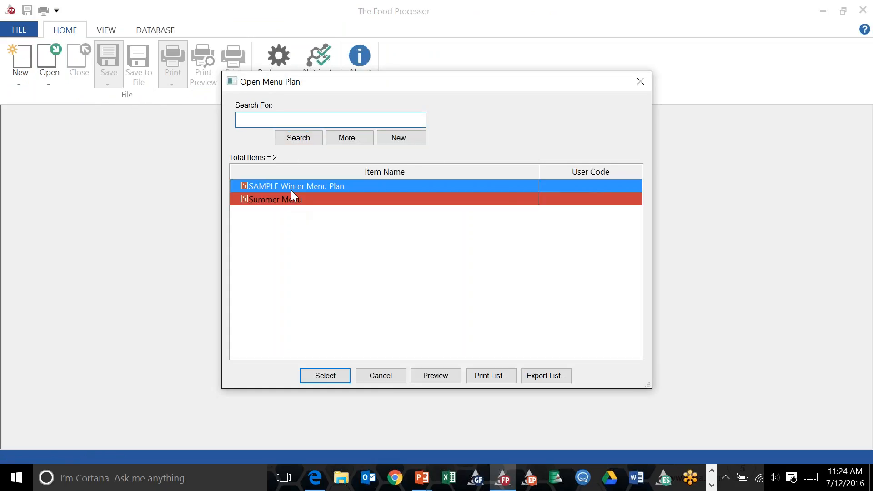
left_click(323, 376)
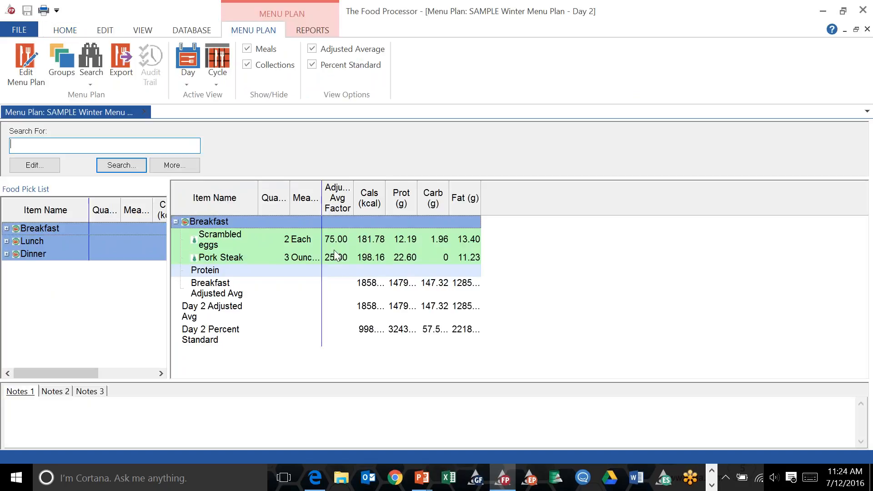
Change the adjusted average factors to 0.75 for Scrambled eggs and 0.25 for Pork Steak.
left_click(335, 239)
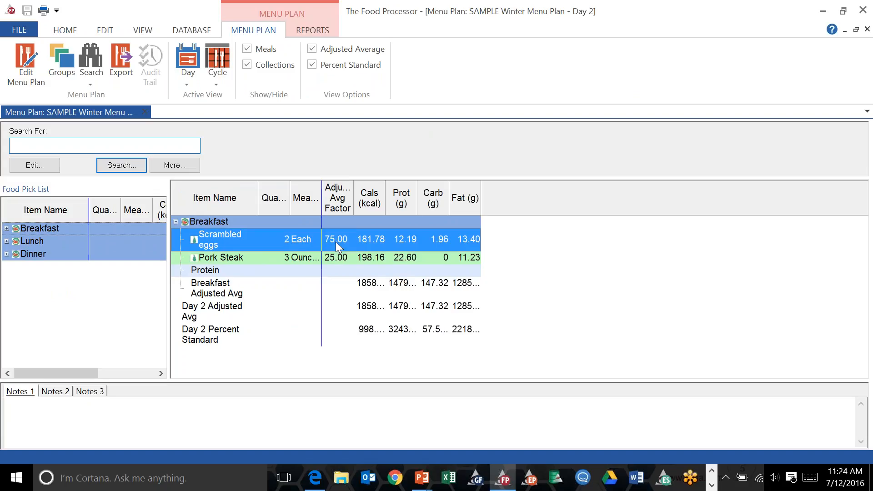
key("BackSpace")
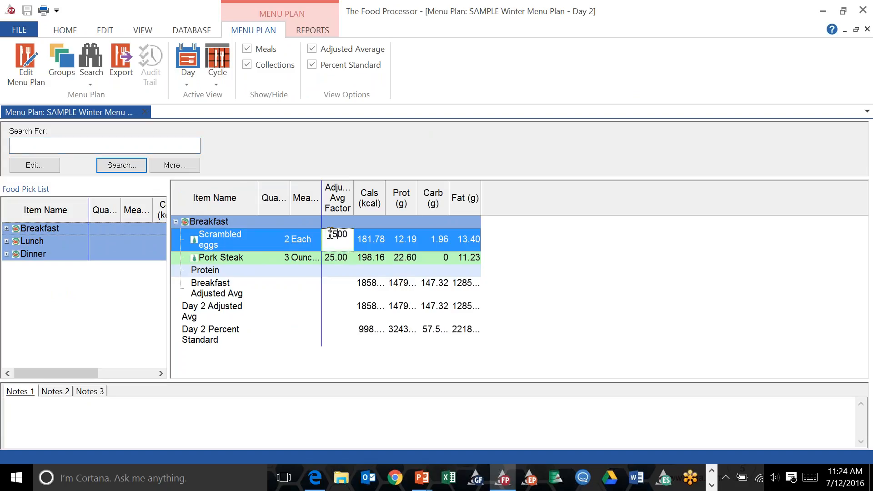
left_click(335, 258)
key("BackSpace")
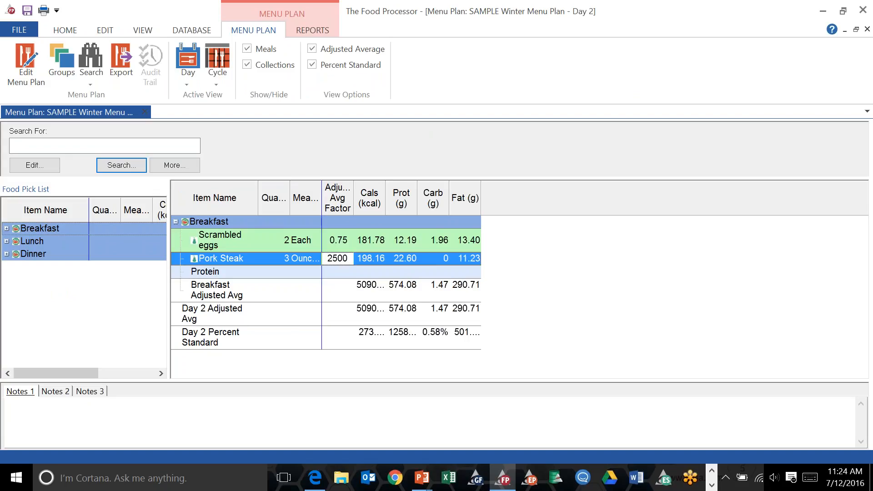
left_click(329, 259)
type(".")
left_click(536, 295)
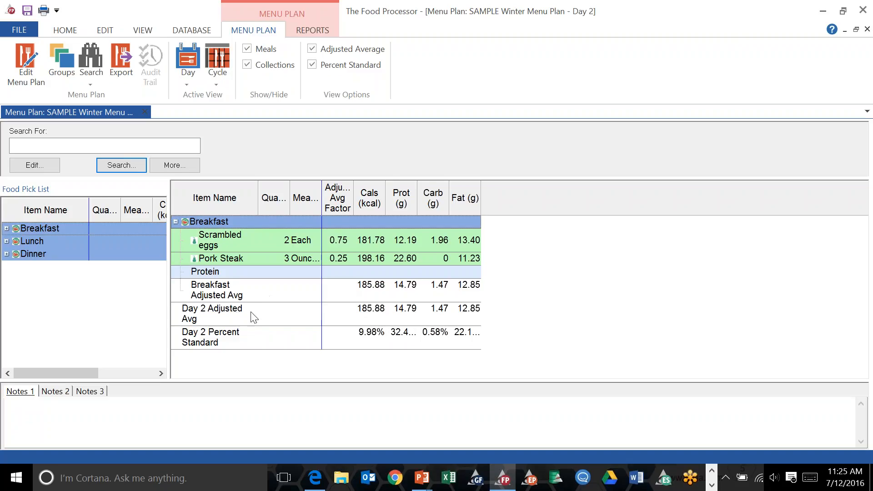
Generate a Spreadsheet report of the menu plan and return to the menu plan.
left_click(311, 30)
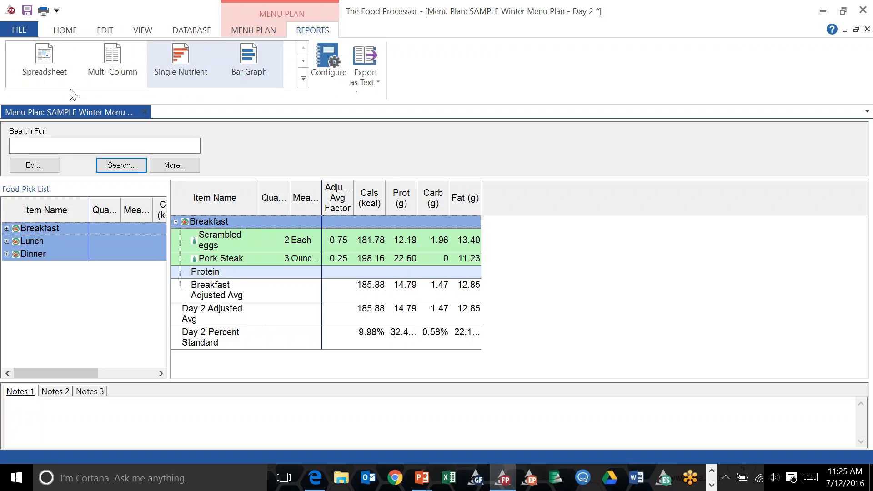
left_click(29, 46)
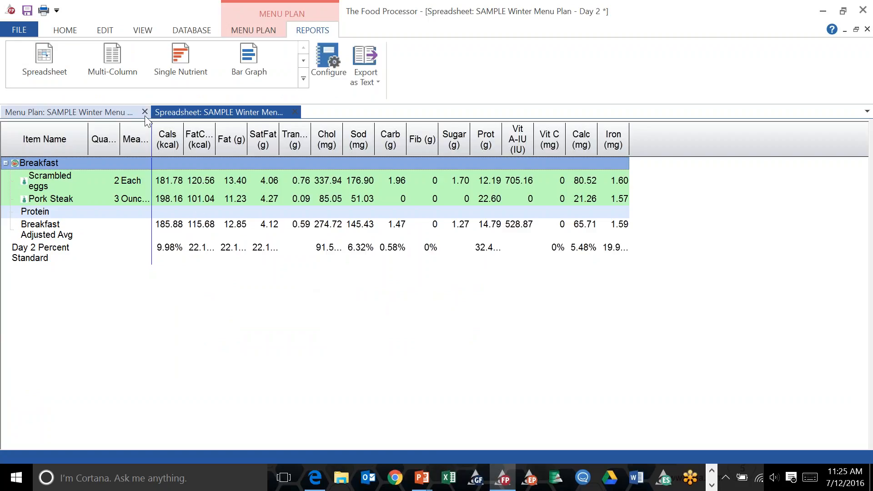
left_click(118, 110)
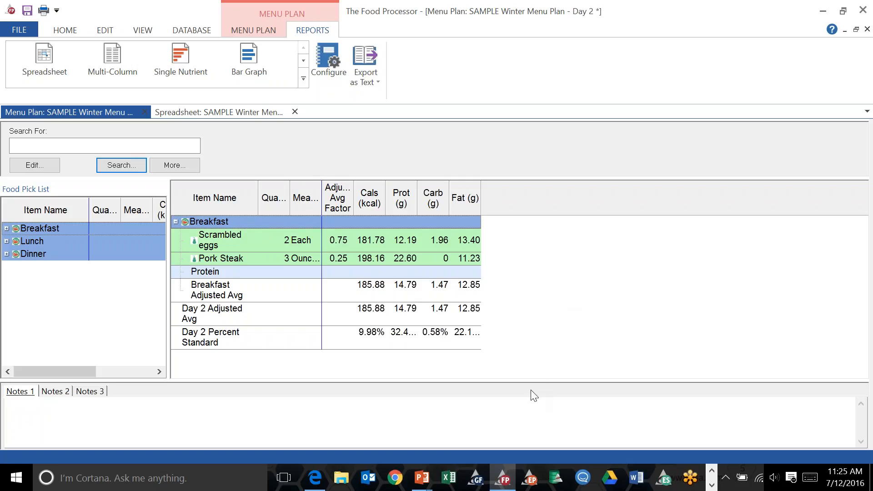
left_click(504, 477)
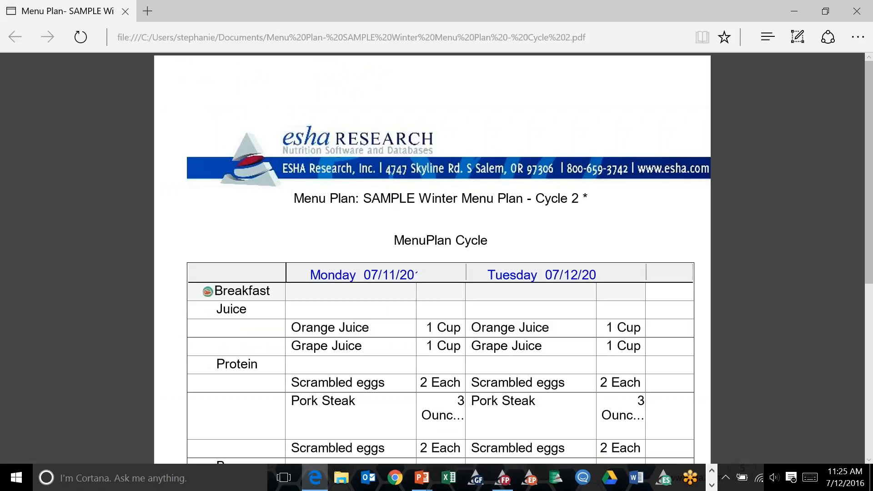
mouse_move(422, 478)
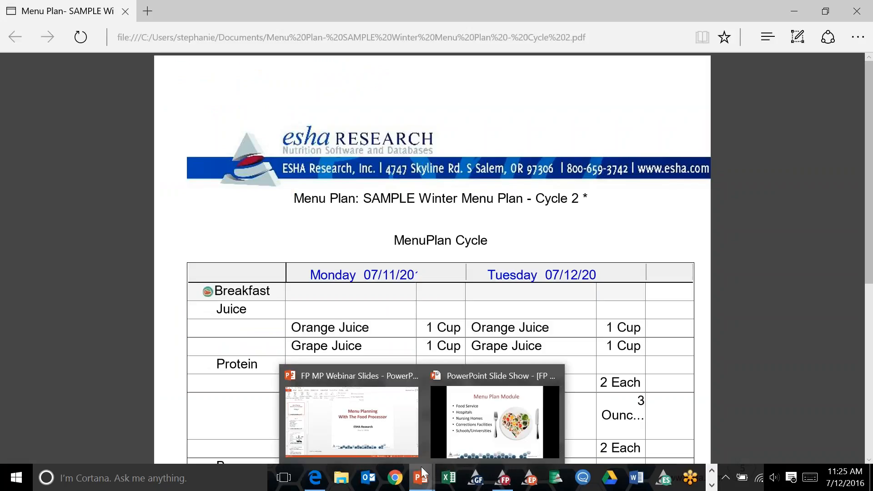
left_click(496, 420)
left_click(496, 421)
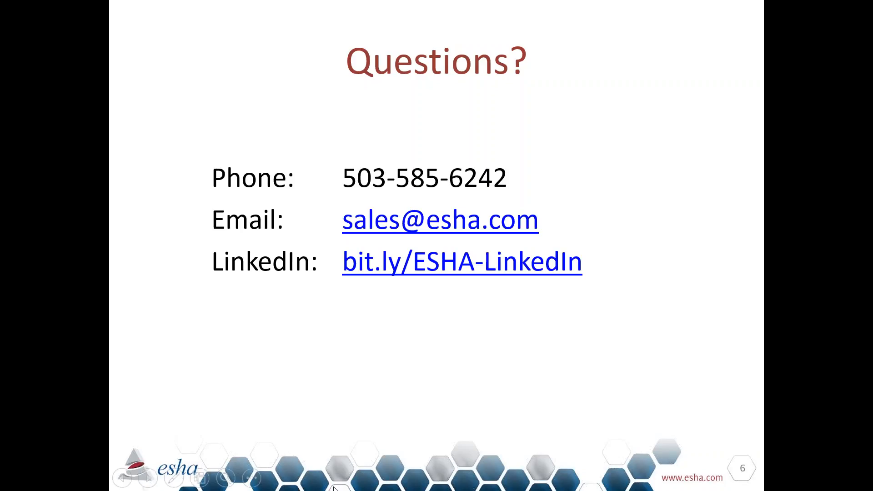
left_click(319, 482)
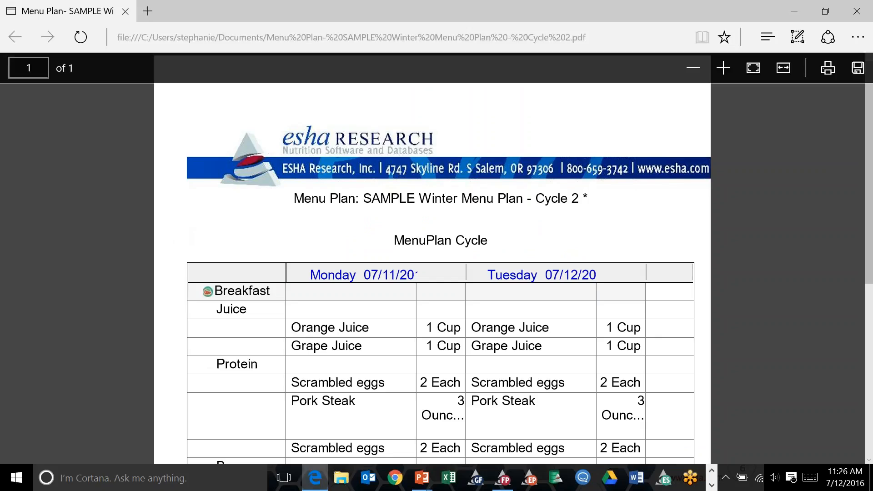
left_click(495, 484)
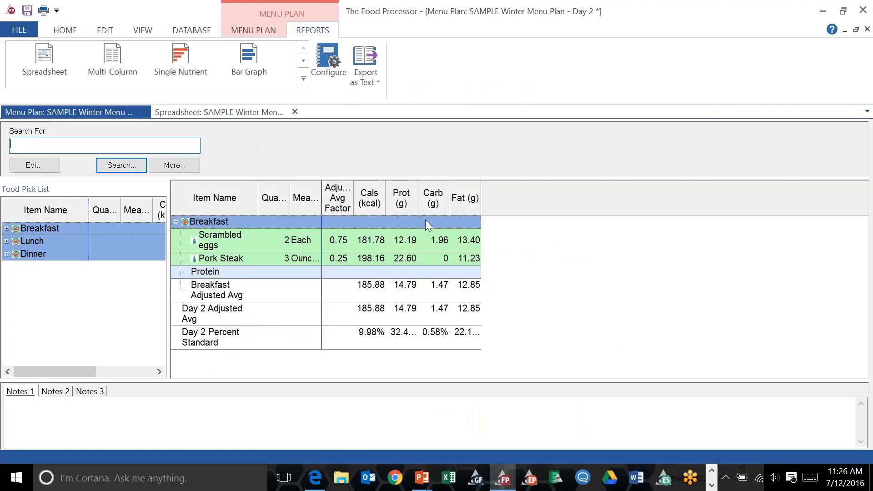
Open the menu plan's Compare To settings, browse the person list, and keep the generic DRI Female (51-70 years) profile.
left_click(7, 228)
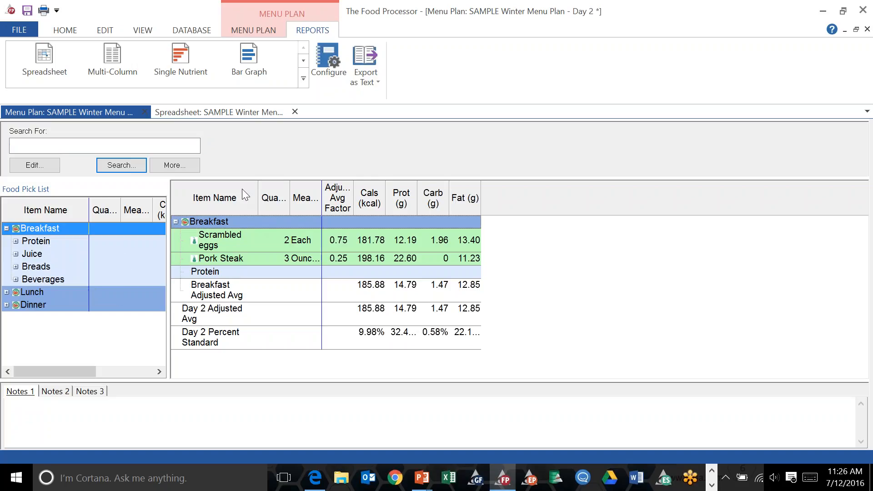
left_click(15, 242)
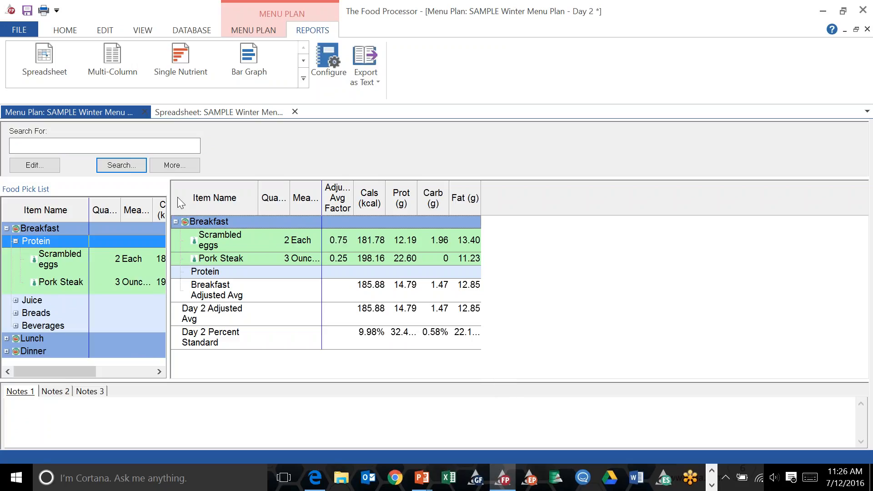
left_click(25, 162)
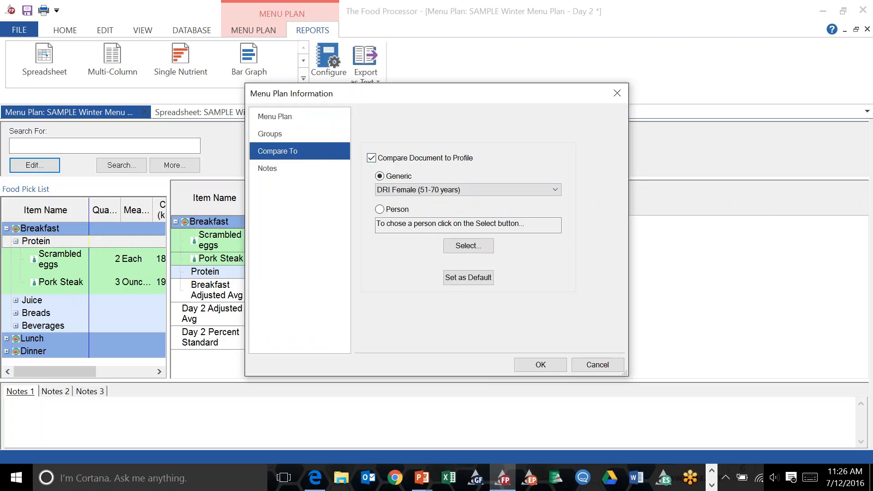
left_click(388, 208)
left_click(468, 245)
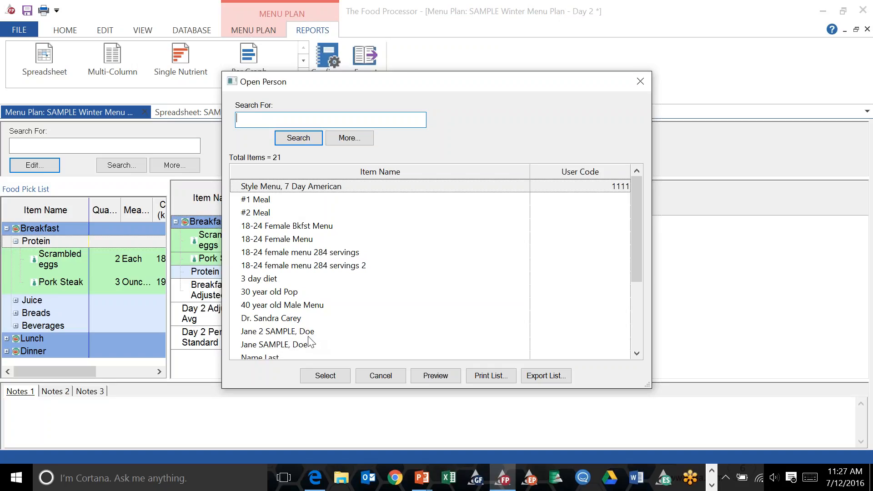
left_click(641, 81)
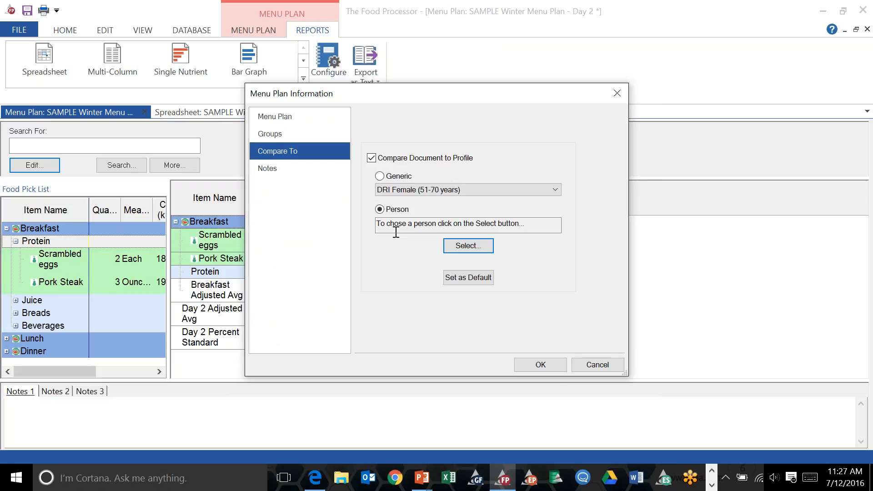
left_click(381, 176)
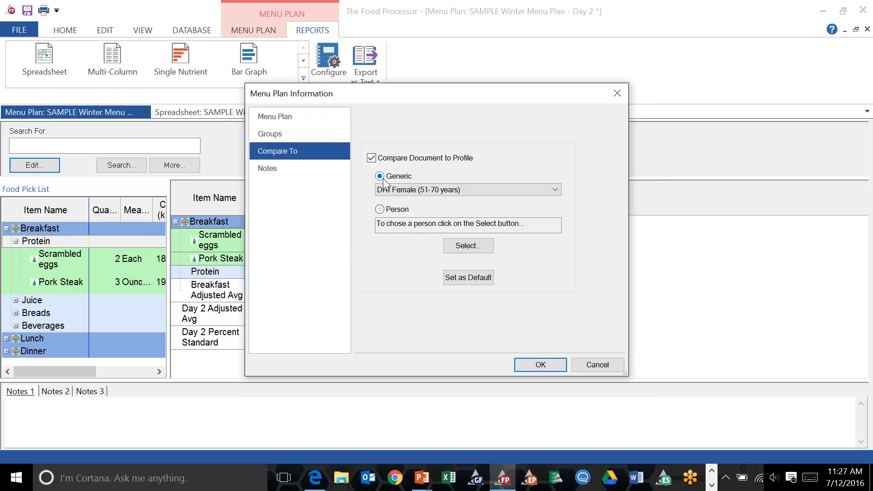
left_click(540, 365)
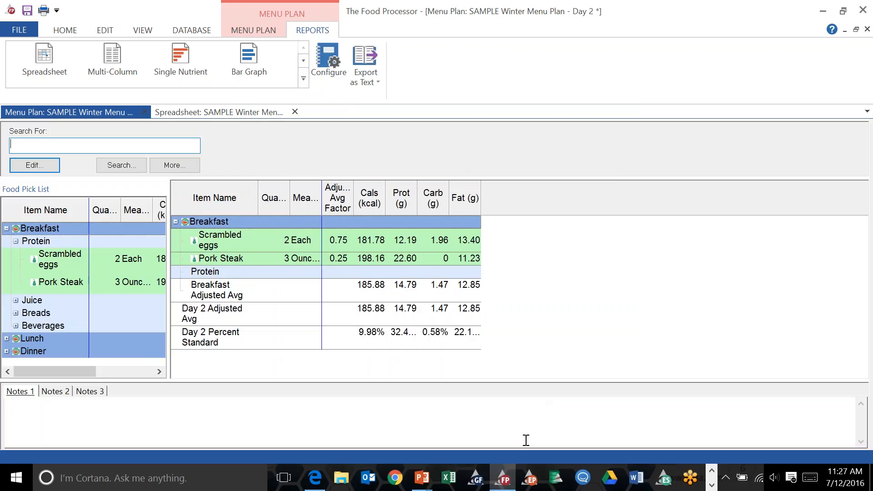
mouse_move(422, 477)
left_click(473, 421)
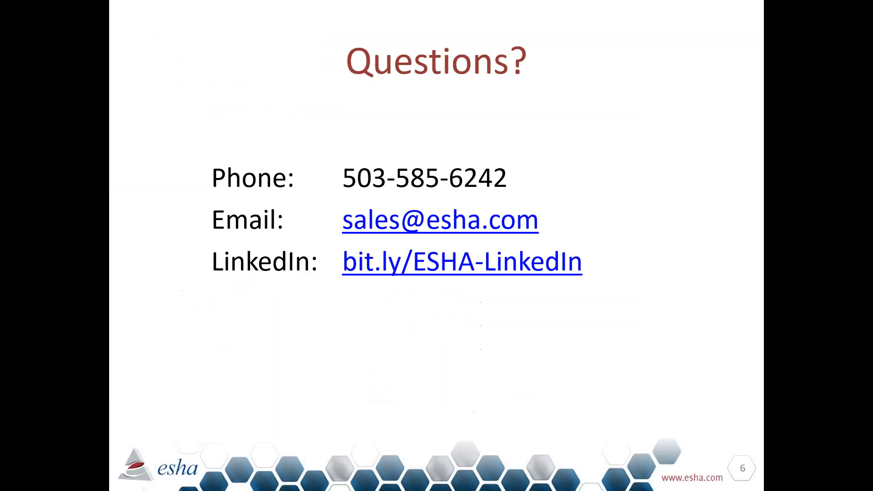